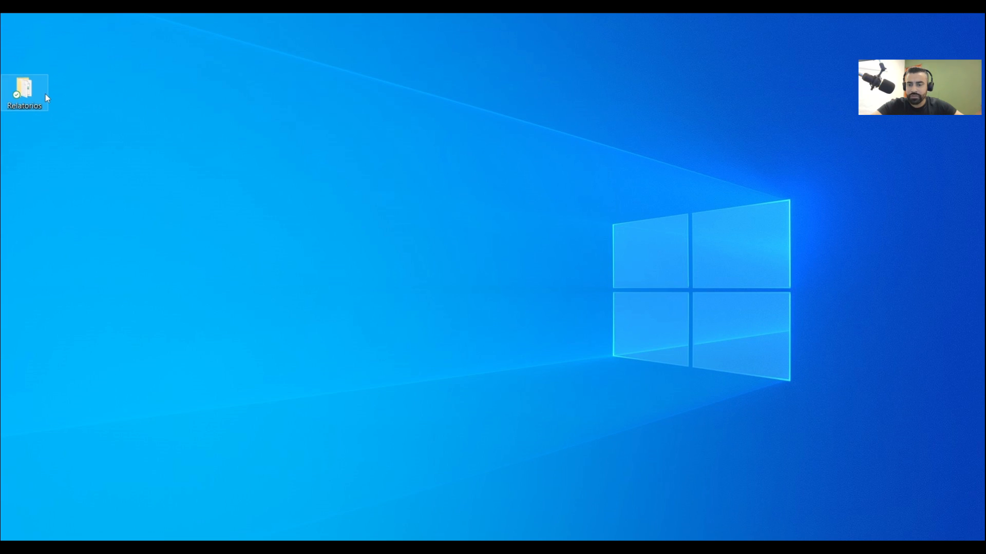
Open the Relatorios folder on the desktop and locate the Base_Clientes.XLSX and BaseClientes.TXT files
mouse_move(46, 94)
double_click(36, 107)
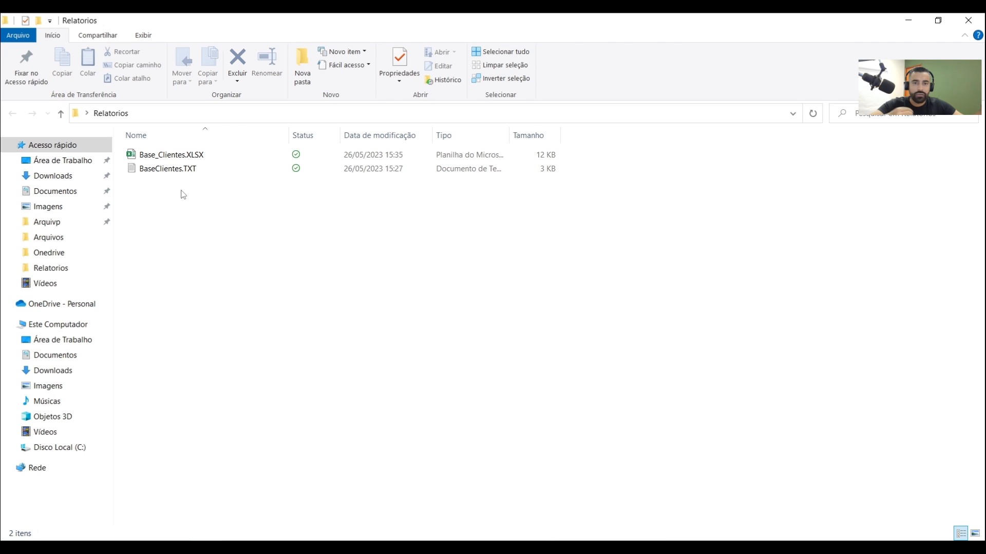
click(168, 162)
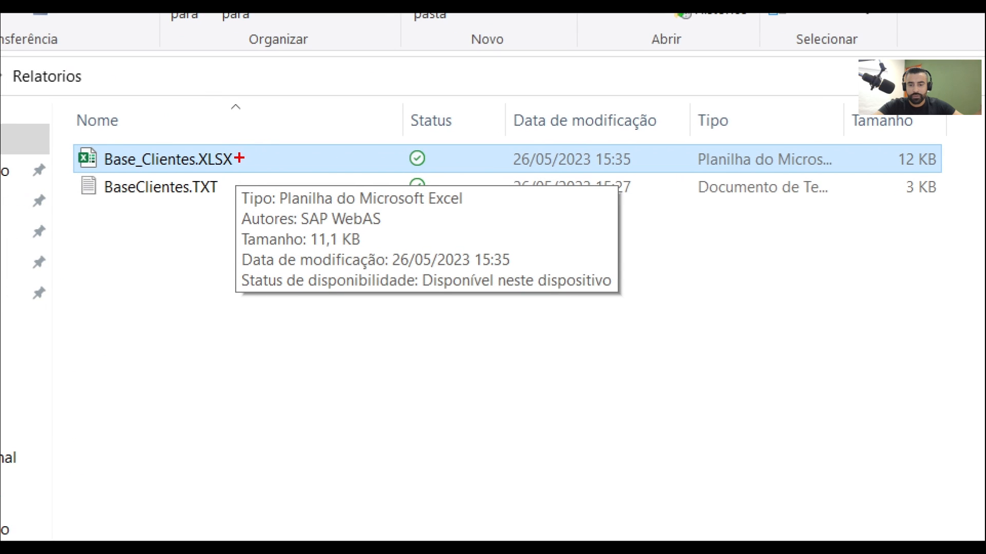
drag(239, 158, 285, 128)
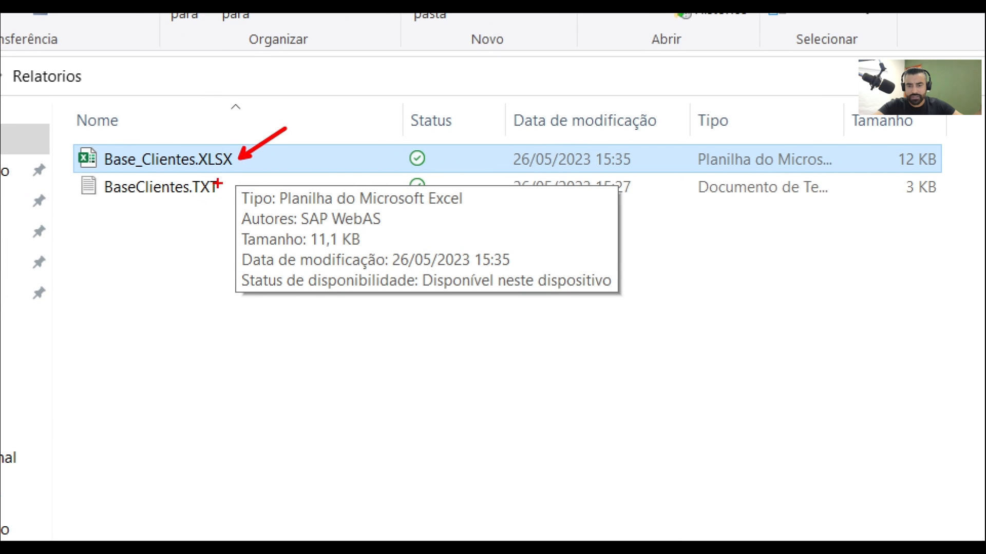
drag(223, 187, 289, 177)
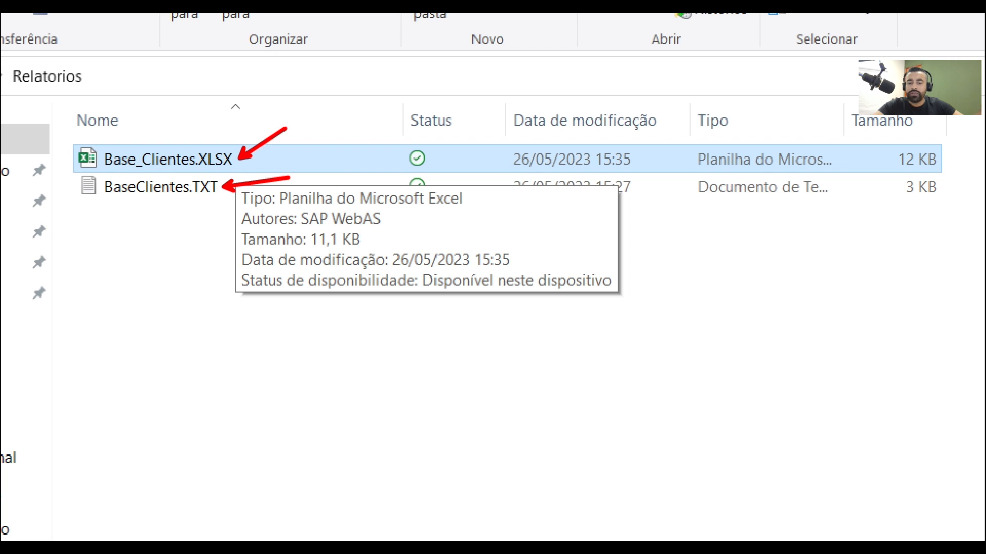
key(Escape)
click(193, 201)
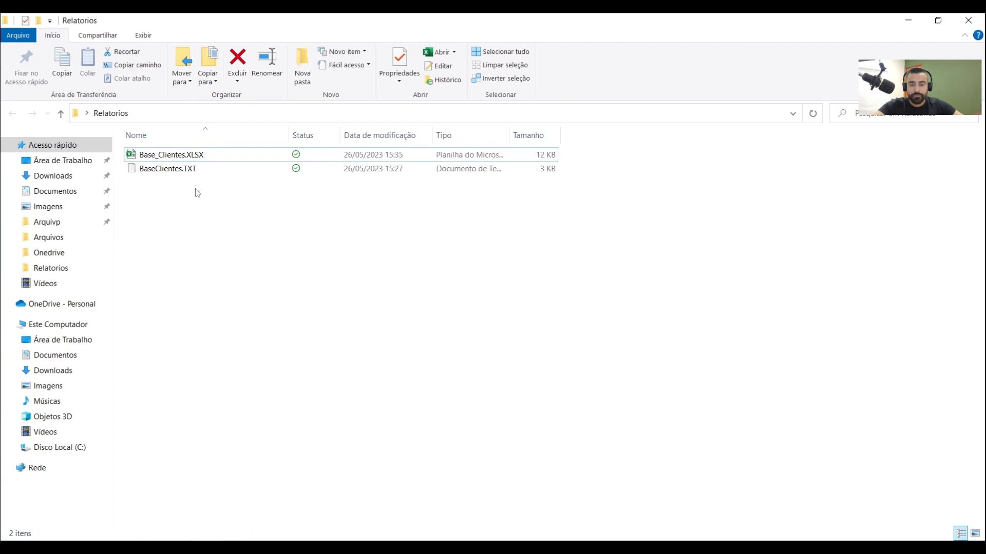
Open the Base_Clientes.XLSX workbook in Excel and bring the whole customer table into view
mouse_move(192, 163)
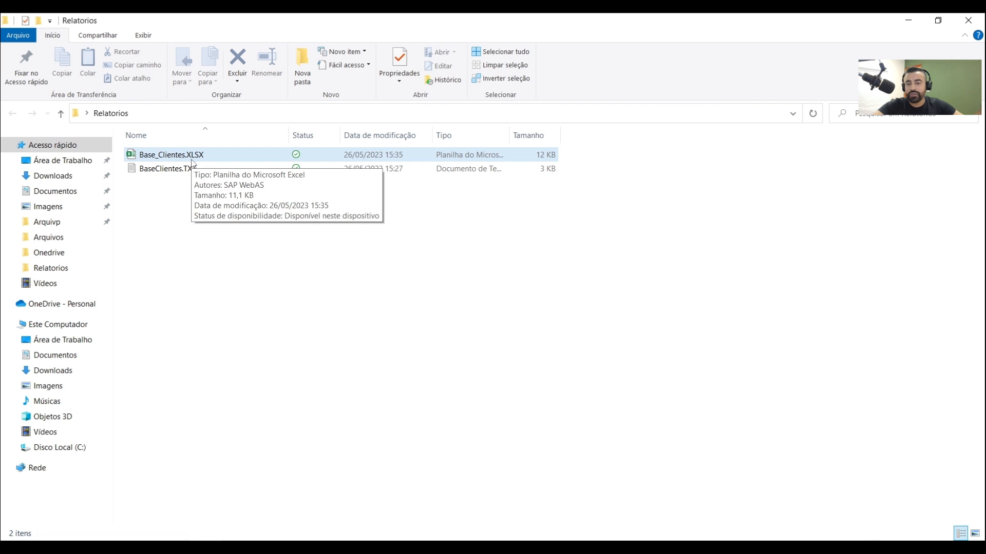
click(198, 160)
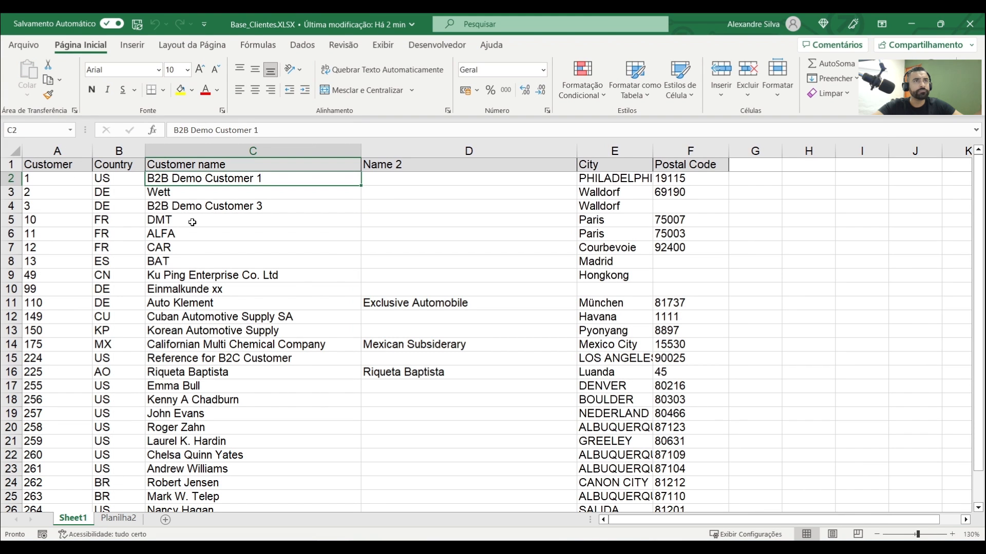
click(198, 232)
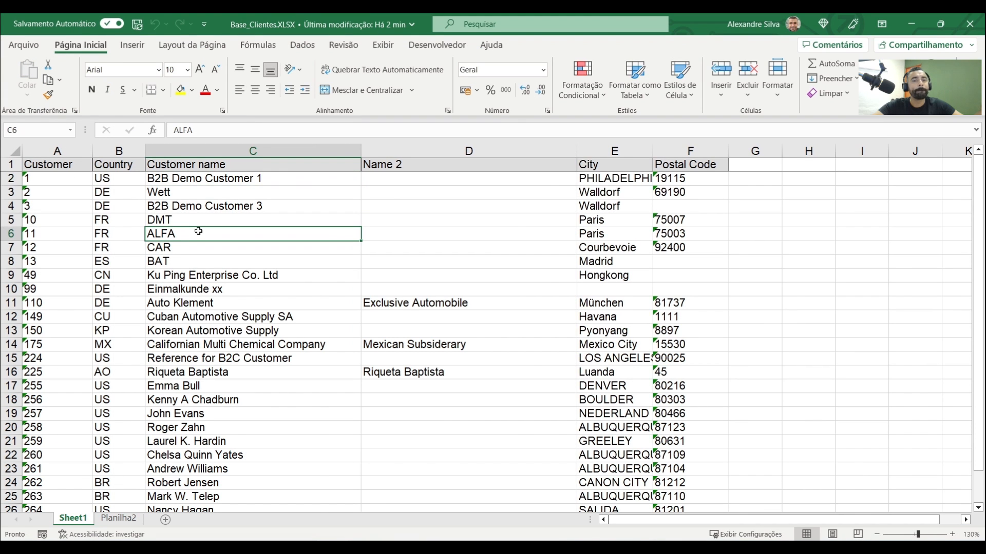
scroll(199, 231, down, 2)
click(199, 231)
Examine the customer codes in column A and the header row of Sheet1
drag(46, 172, 46, 268)
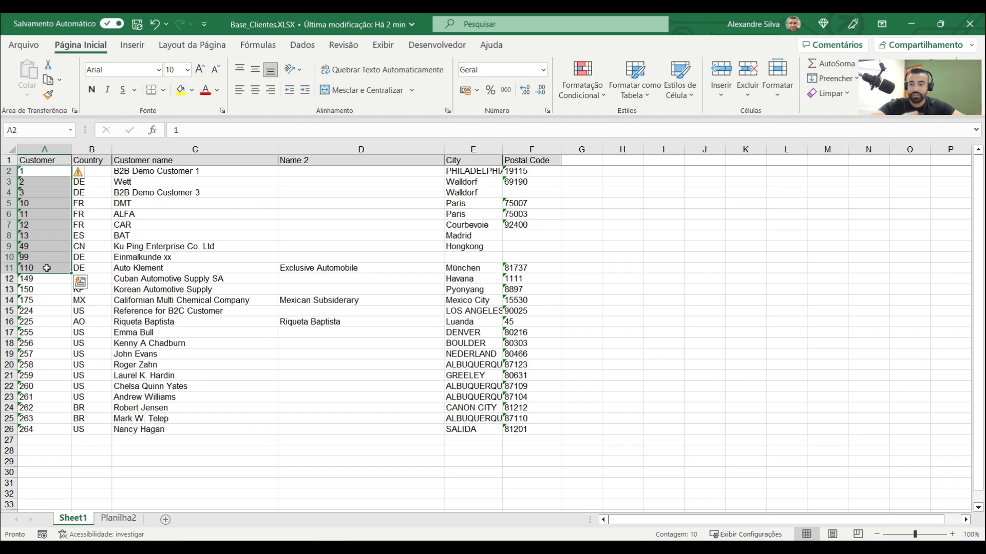
click(162, 268)
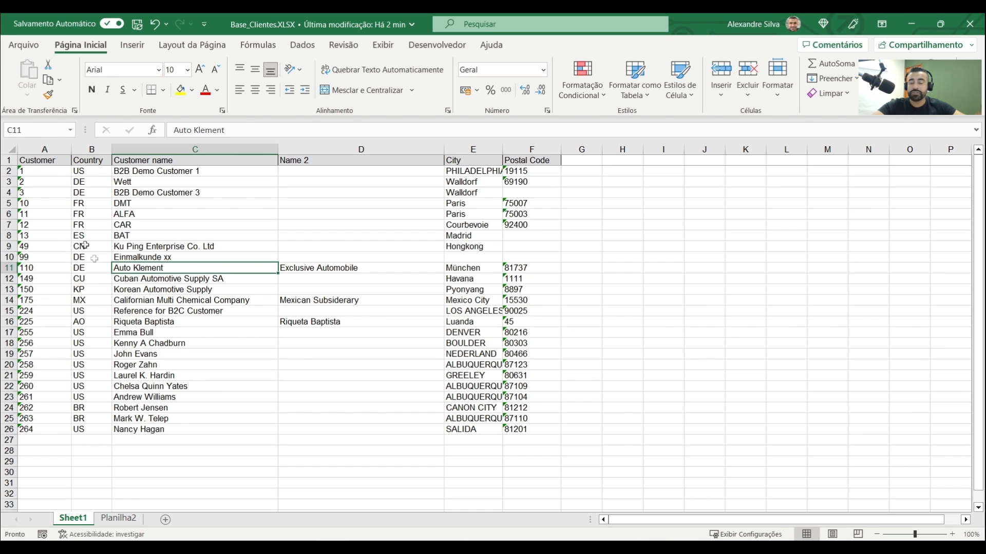
click(51, 173)
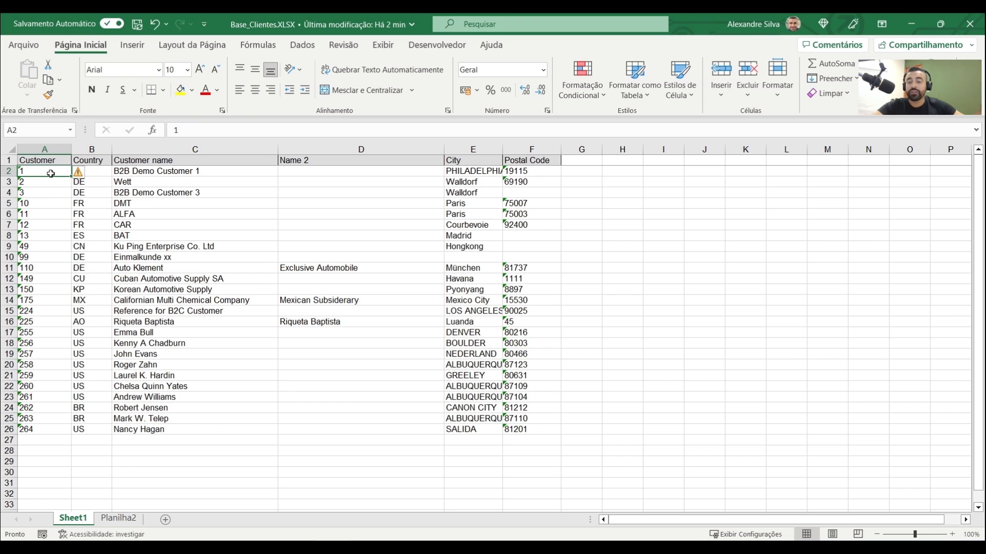
click(126, 245)
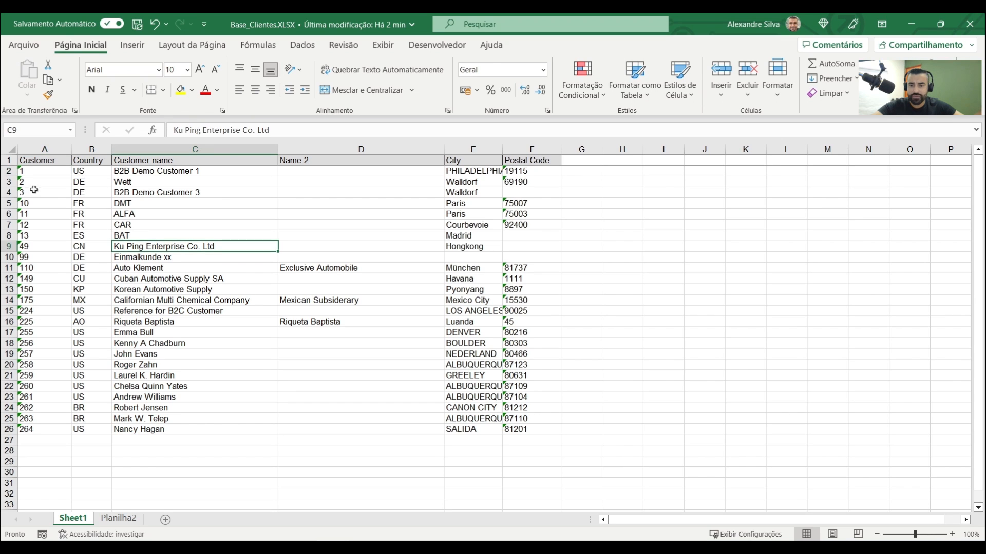
click(36, 171)
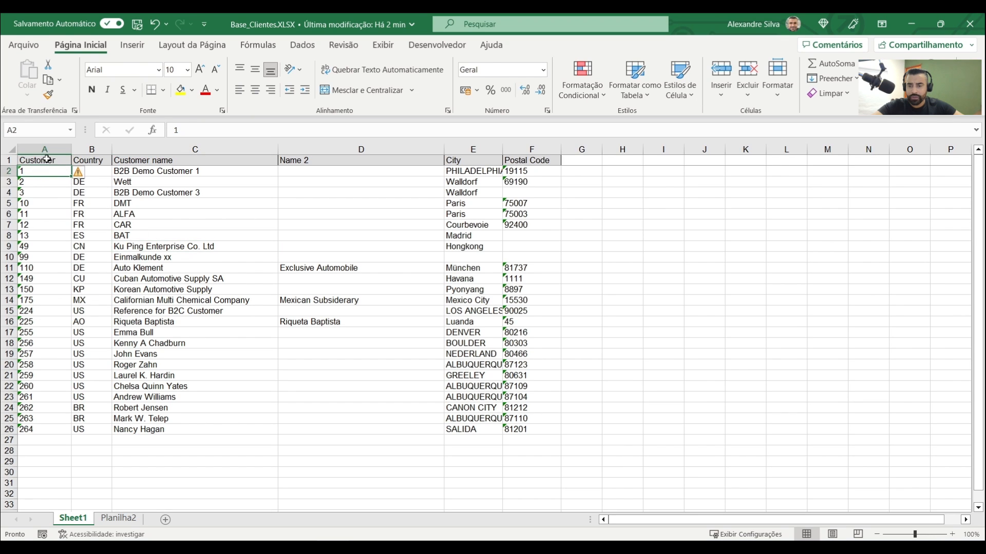
click(9, 160)
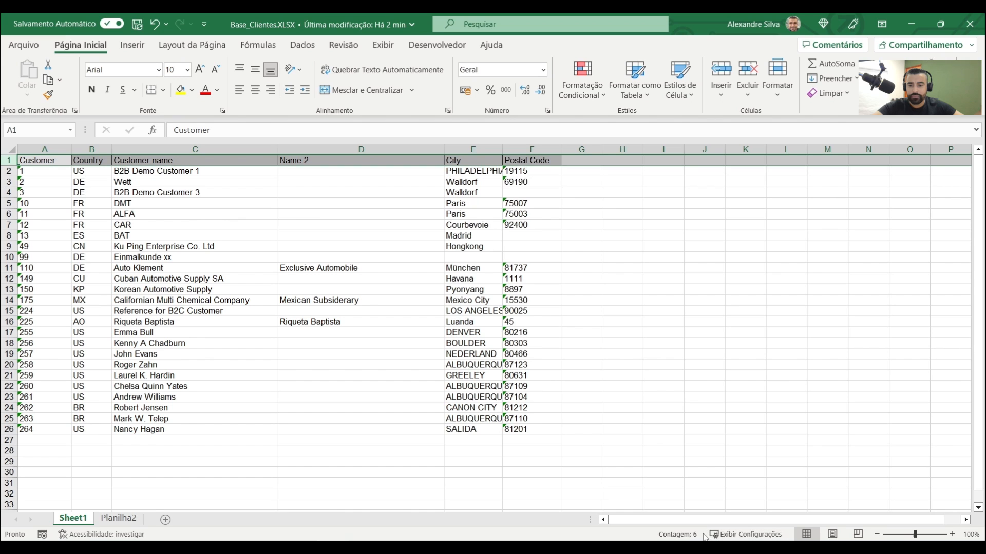
Review the customer records in A2:A26 and the City and Postal Code columns, and close the workbook
drag(44, 171, 31, 426)
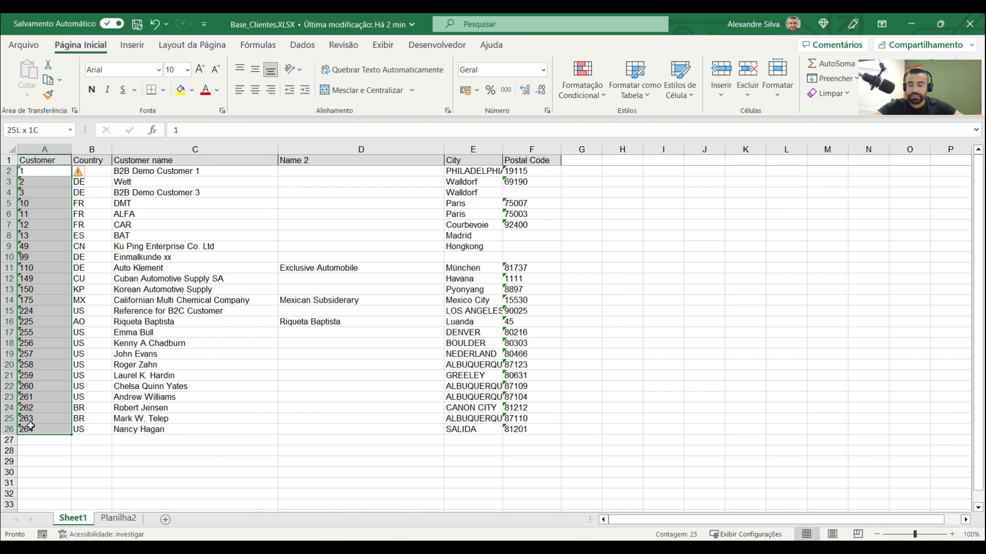
click(130, 378)
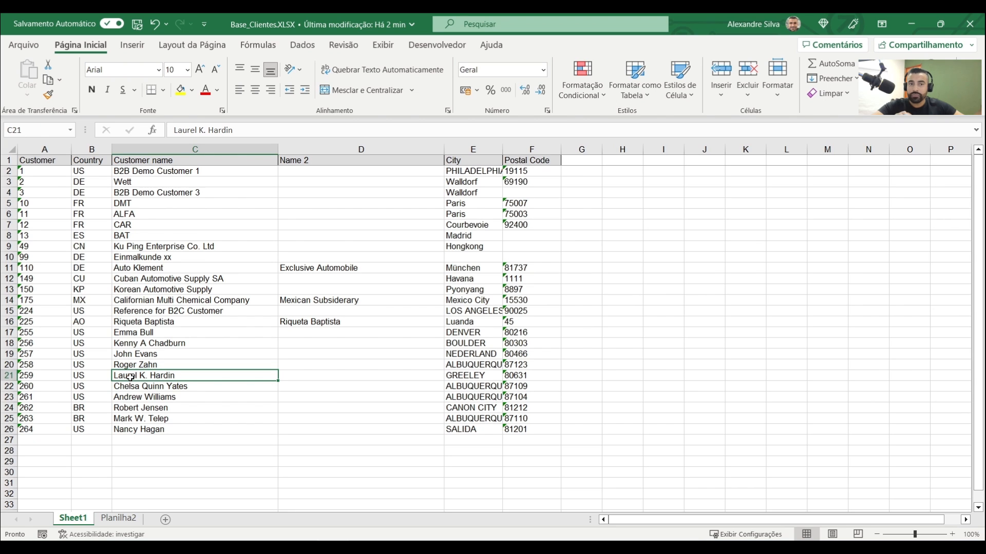
click(211, 343)
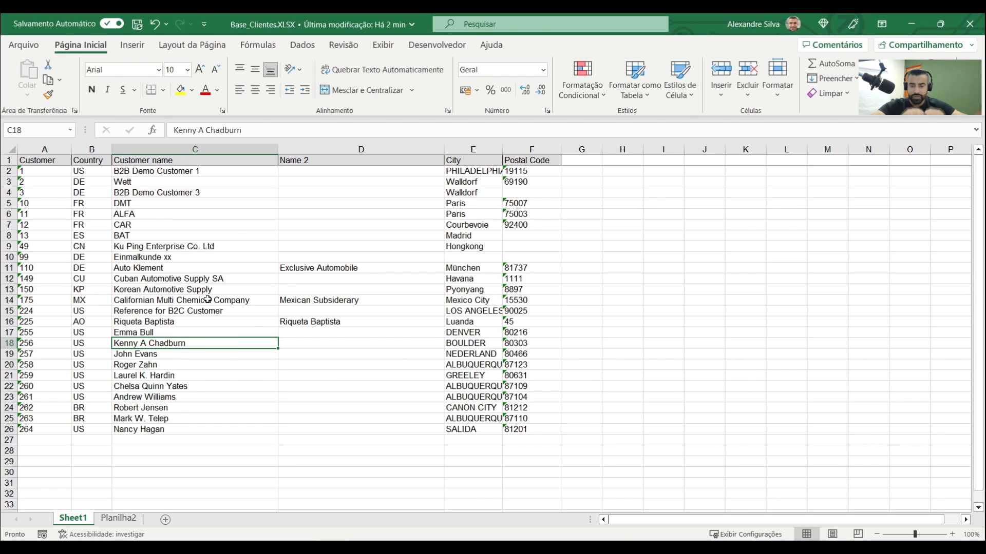
click(350, 322)
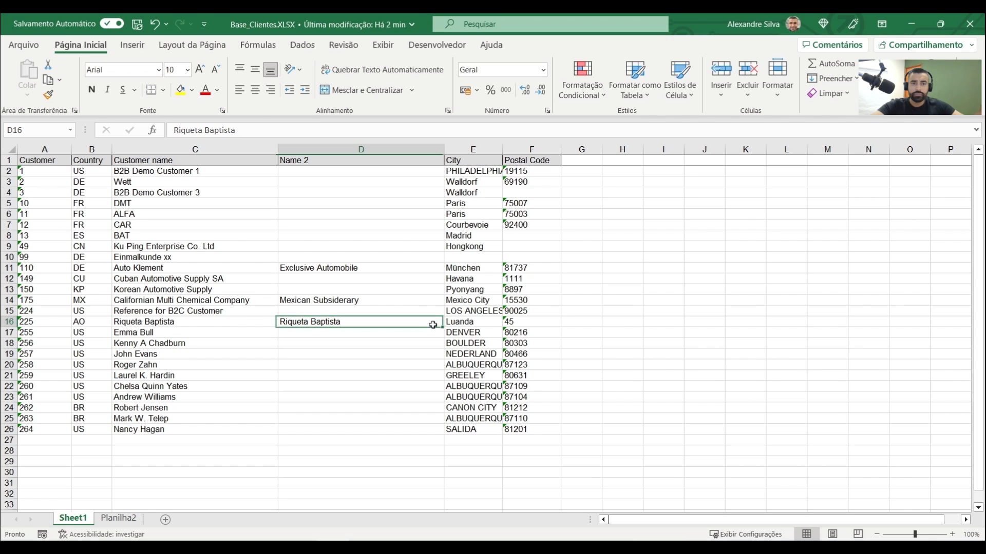
drag(489, 145, 531, 145)
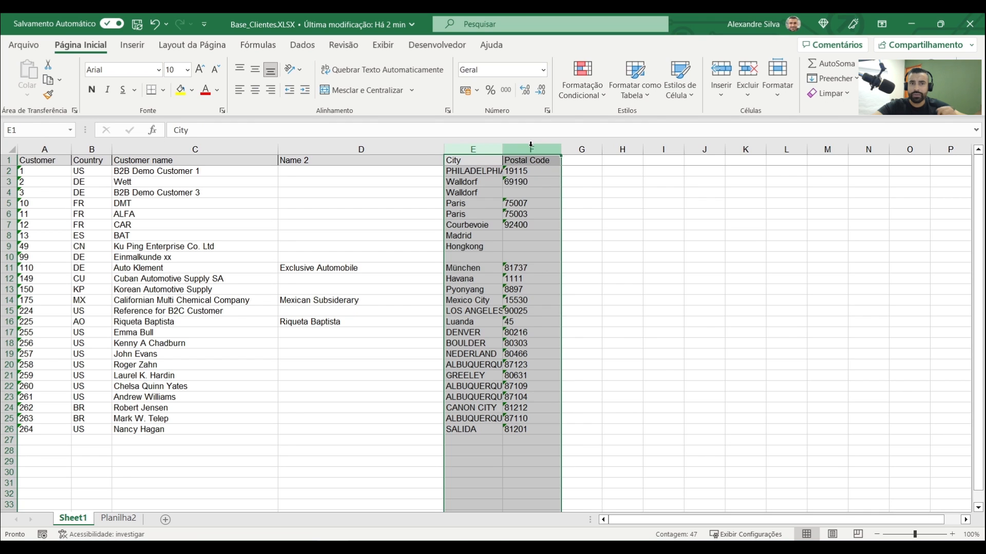
click(212, 334)
click(169, 245)
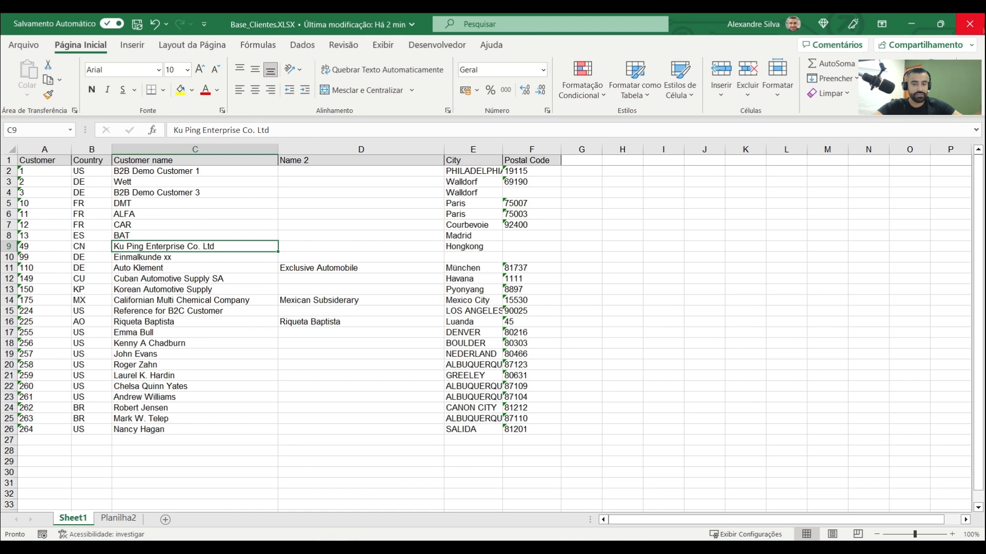
click(970, 26)
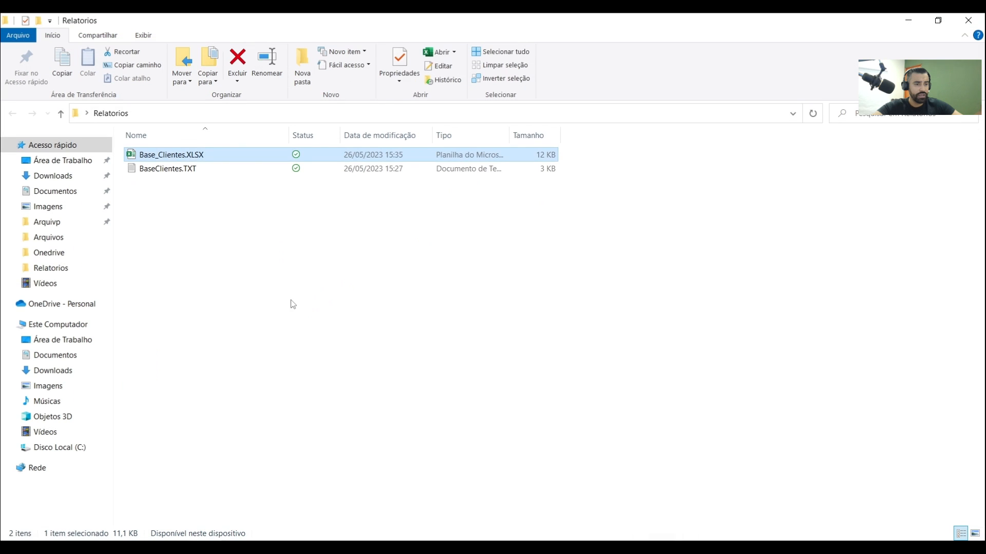
Open BaseClientes.TXT in Notepad, maximize it and zoom out to 30% so the full report fits
click(187, 172)
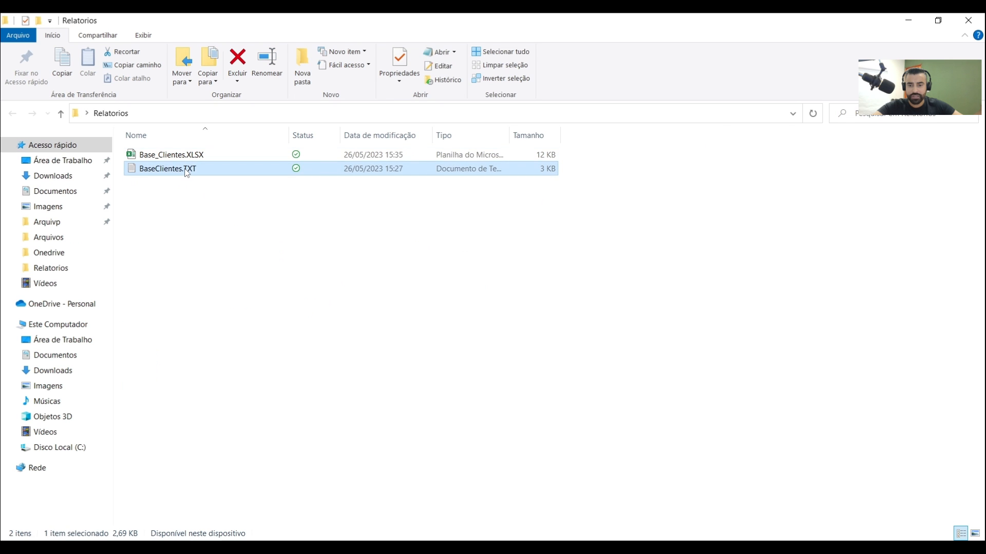
click(365, 206)
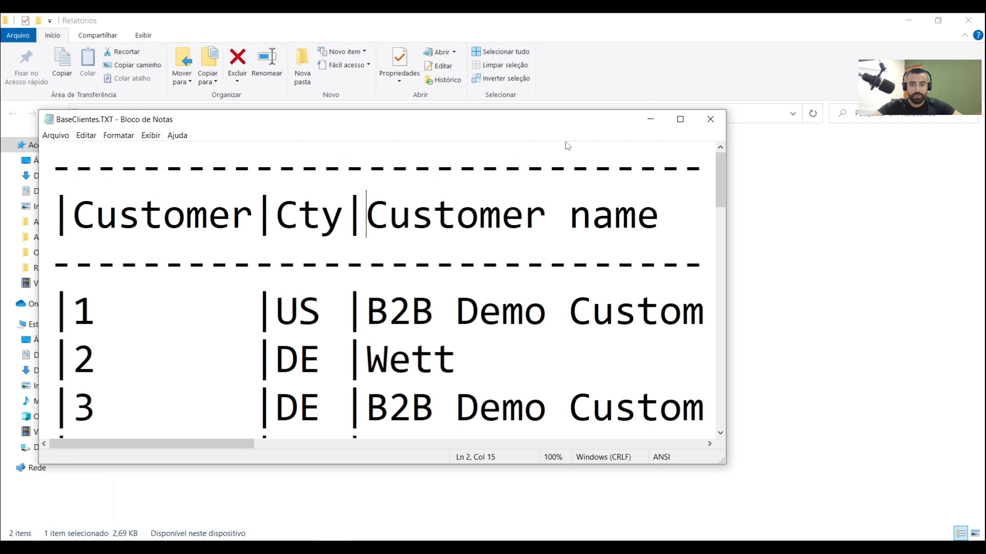
click(680, 119)
click(417, 246)
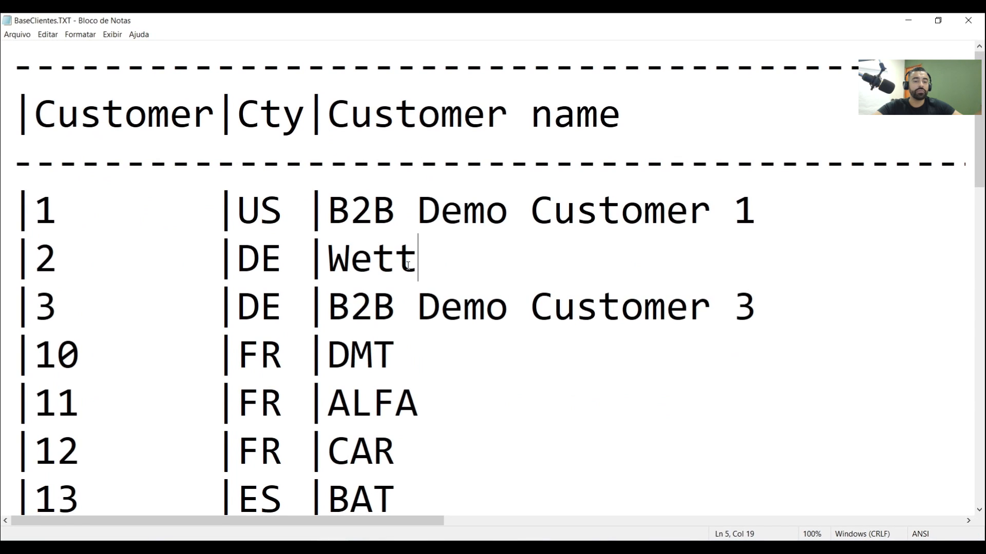
scroll(417, 247, down, 7)
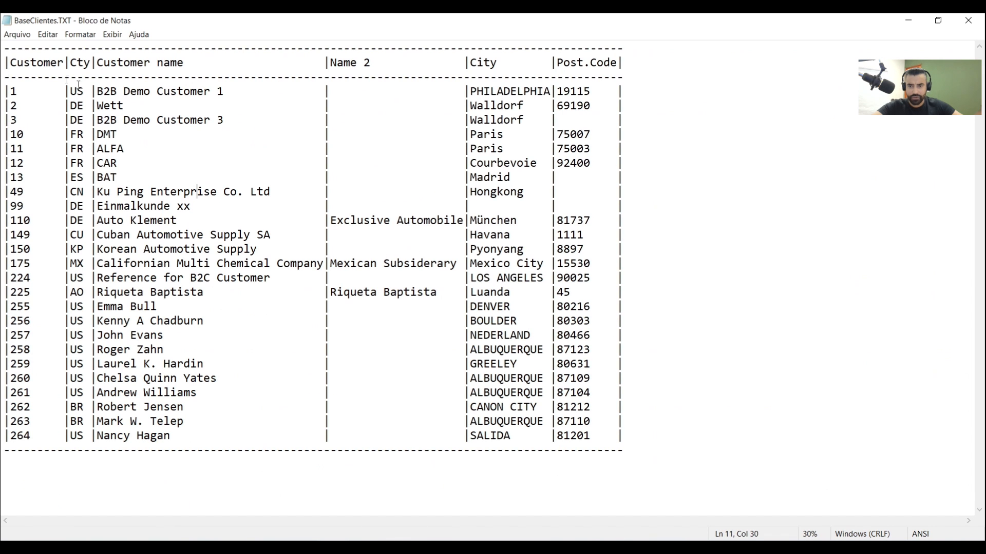
Check the text report's column headings from Customer through Post.Code
click(31, 62)
click(85, 62)
click(119, 62)
click(365, 63)
click(479, 62)
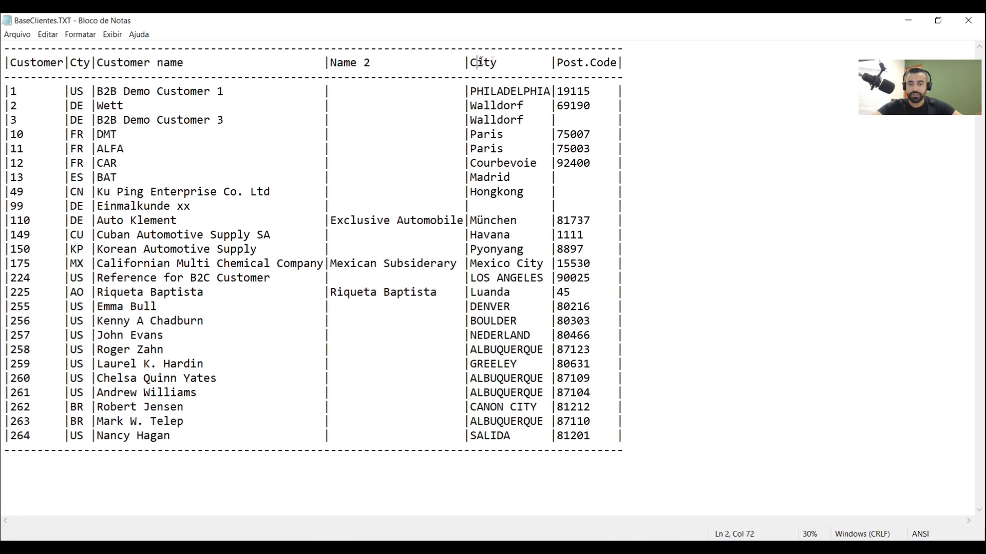
click(578, 62)
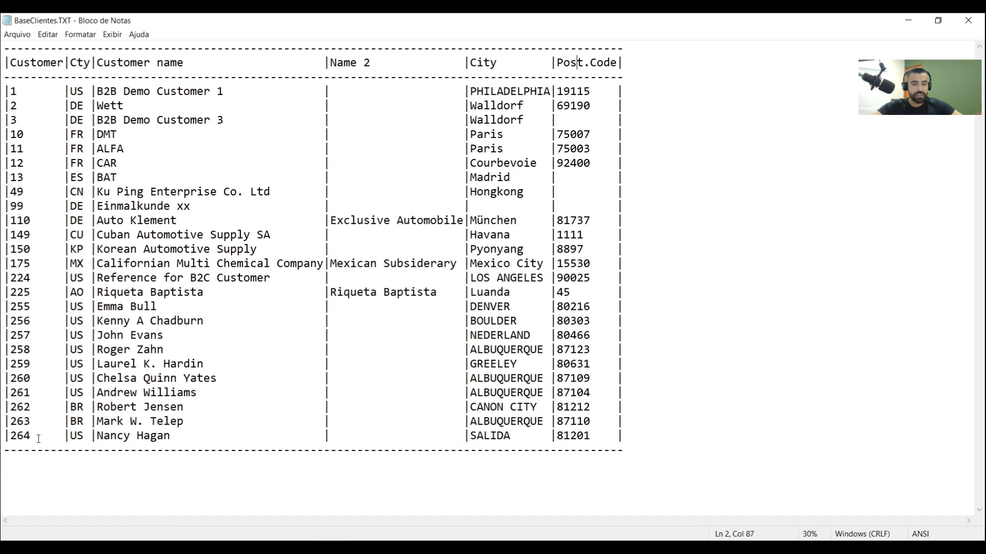
Examine the customer rows and the vertical-bar column separators in the text report, and close the file
drag(12, 438, 32, 94)
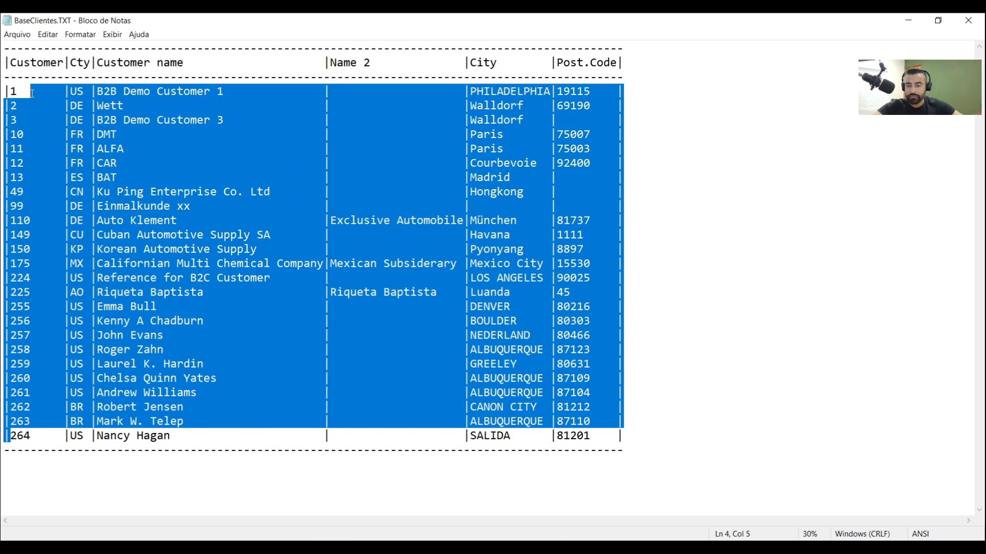
click(57, 163)
click(363, 393)
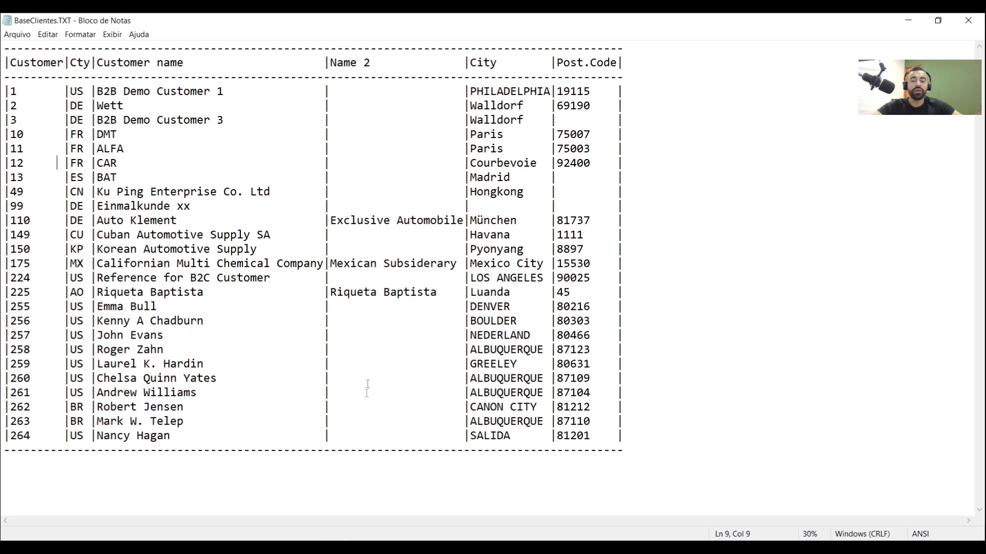
click(257, 407)
drag(6, 91, 11, 91)
click(66, 90)
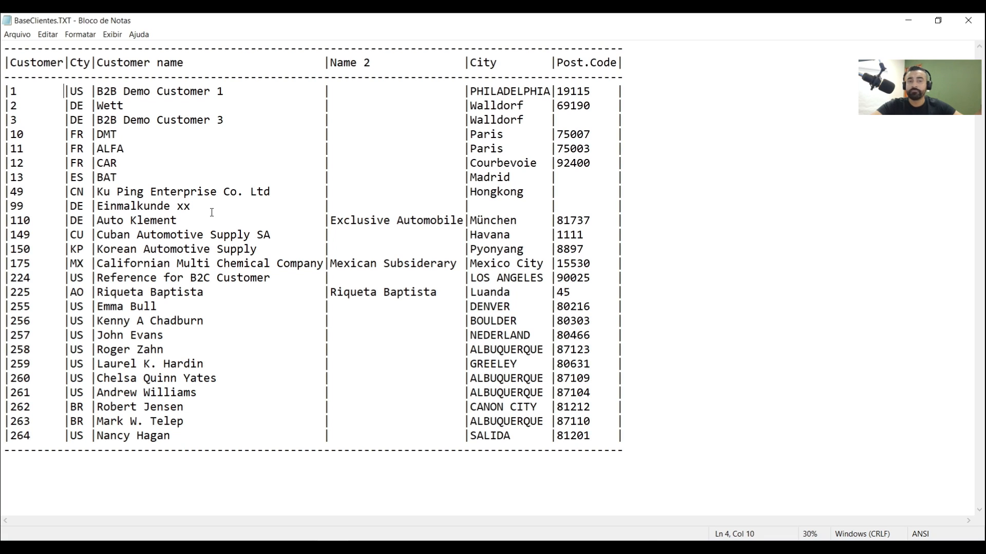
click(297, 249)
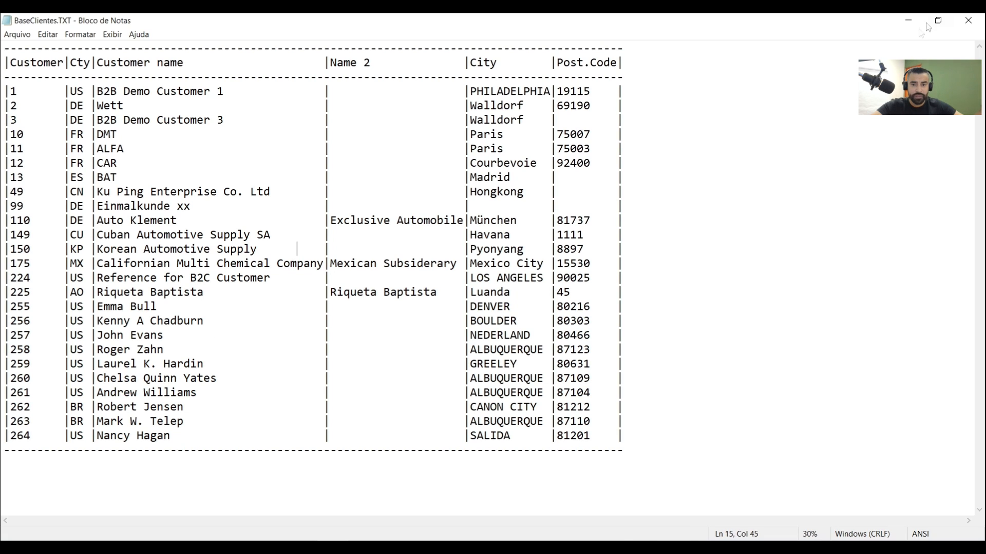
click(970, 26)
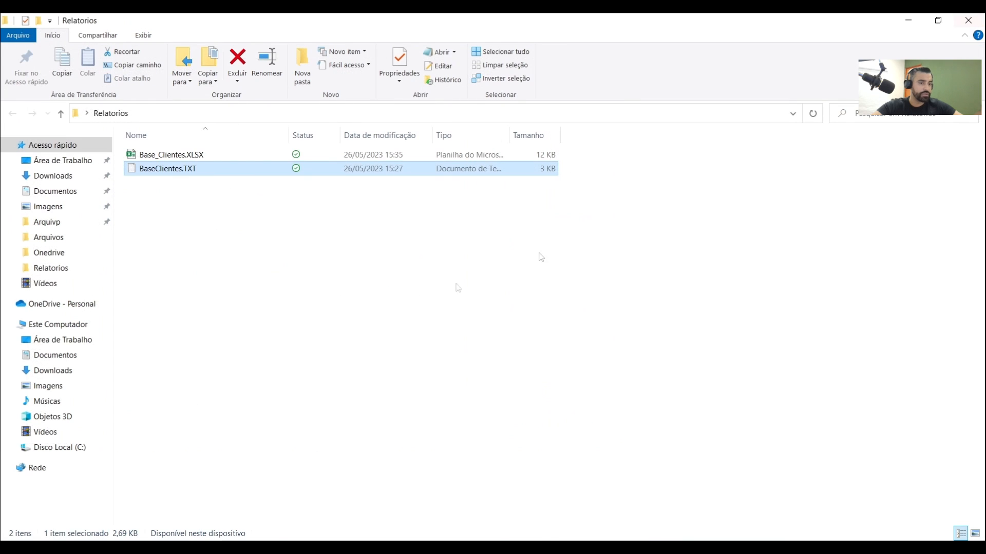
Launch Excel from the Windows search and create a blank workbook
click(77, 531)
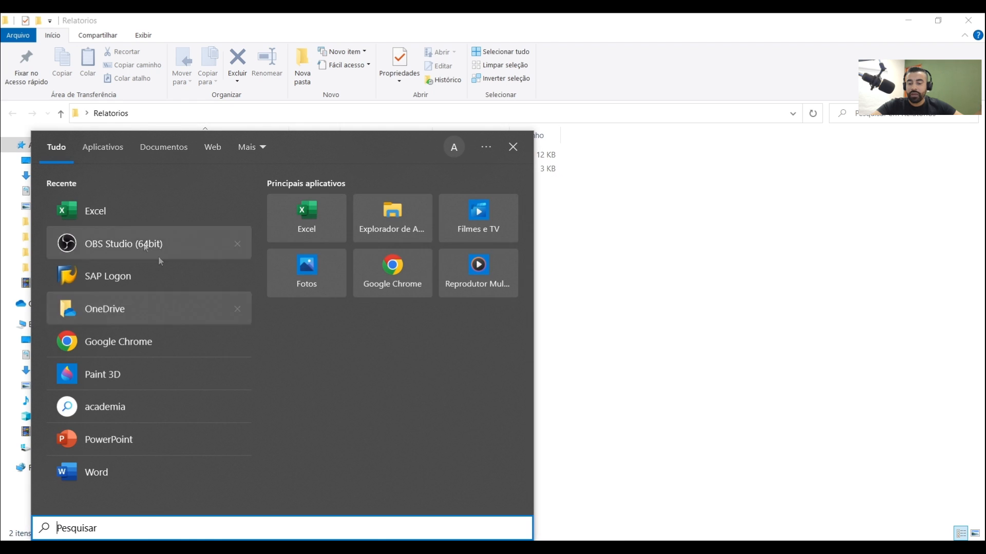
click(112, 211)
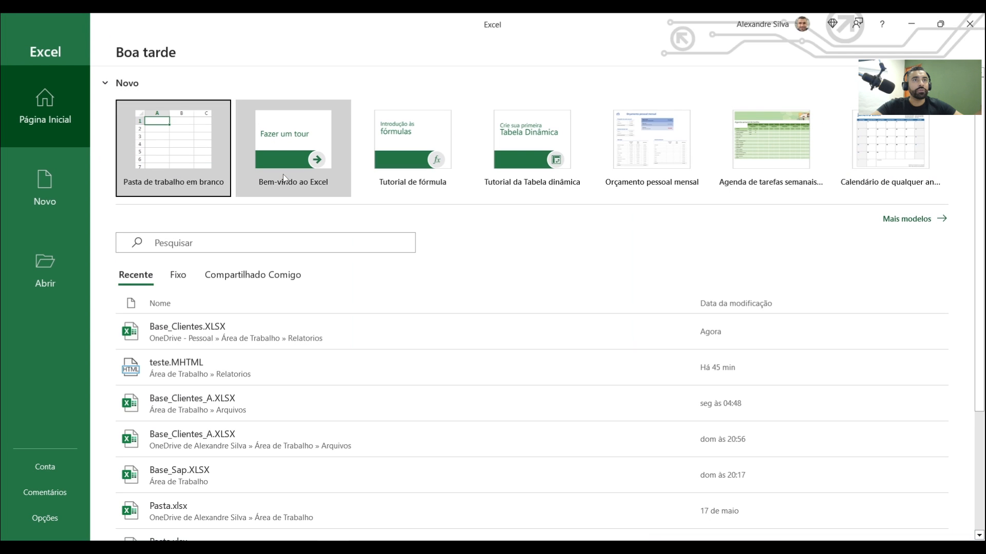
click(147, 151)
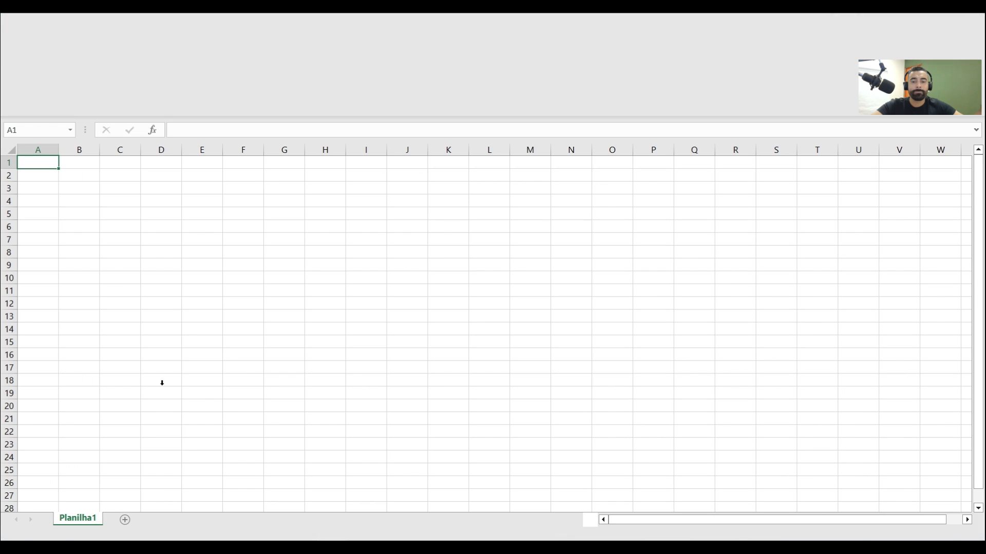
click(198, 275)
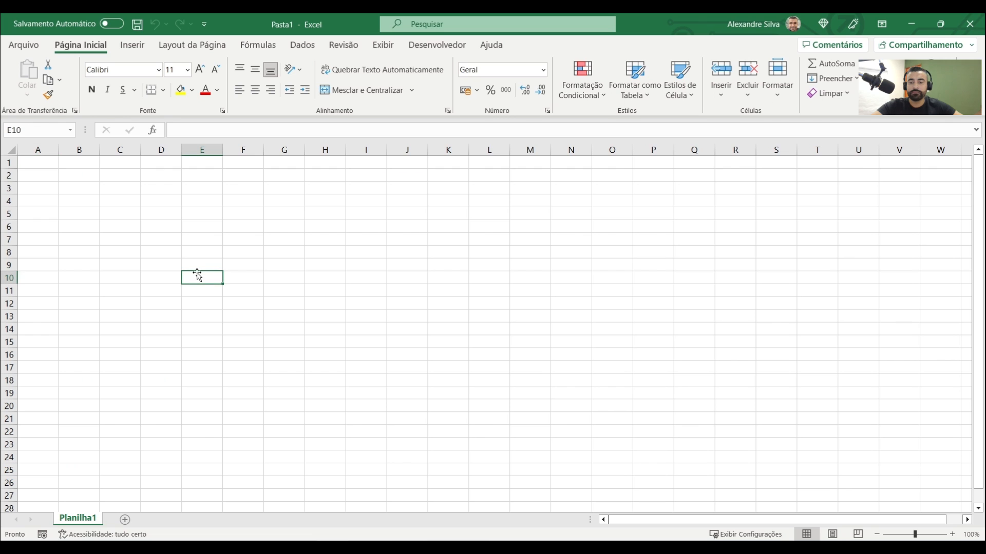
click(306, 226)
click(134, 265)
click(303, 234)
click(243, 252)
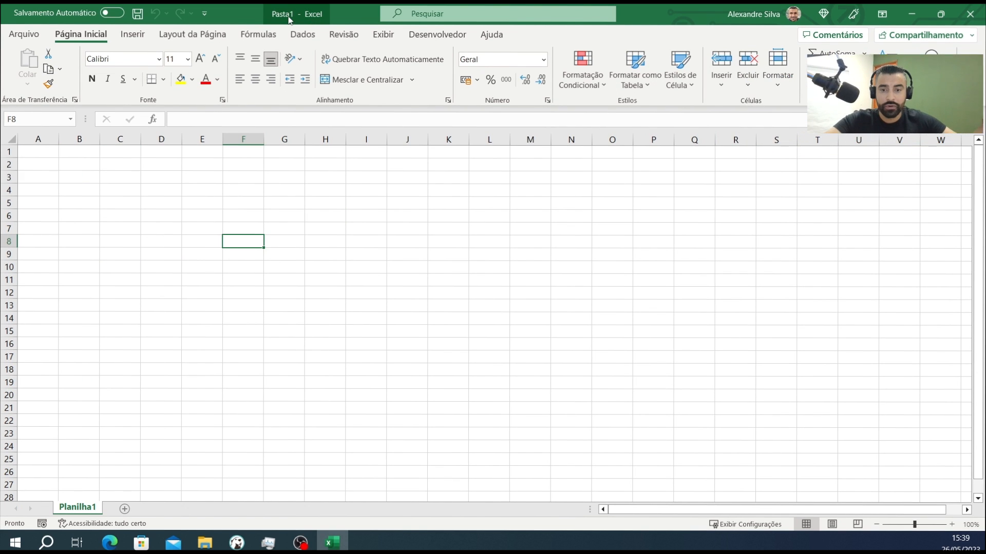
click(128, 239)
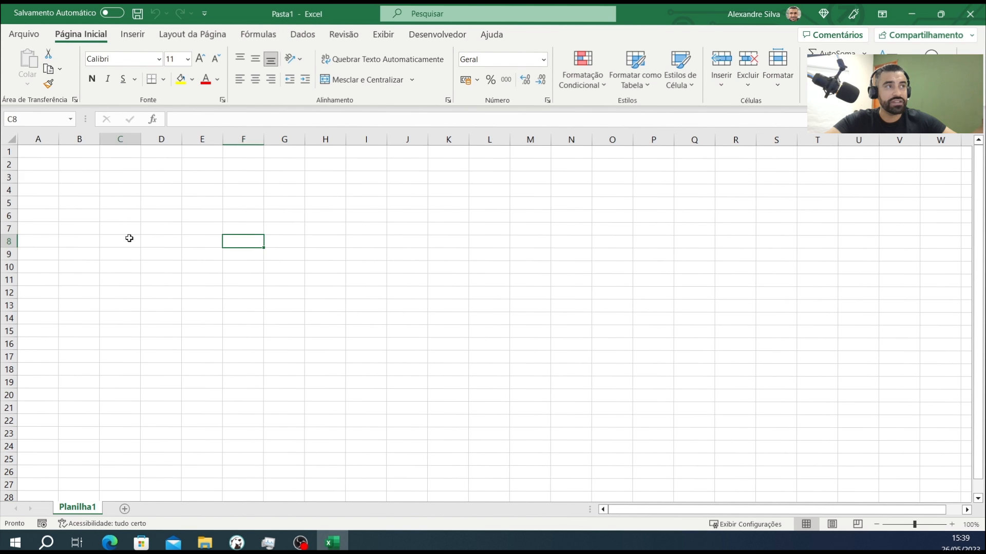
click(77, 193)
click(79, 277)
click(119, 204)
click(135, 151)
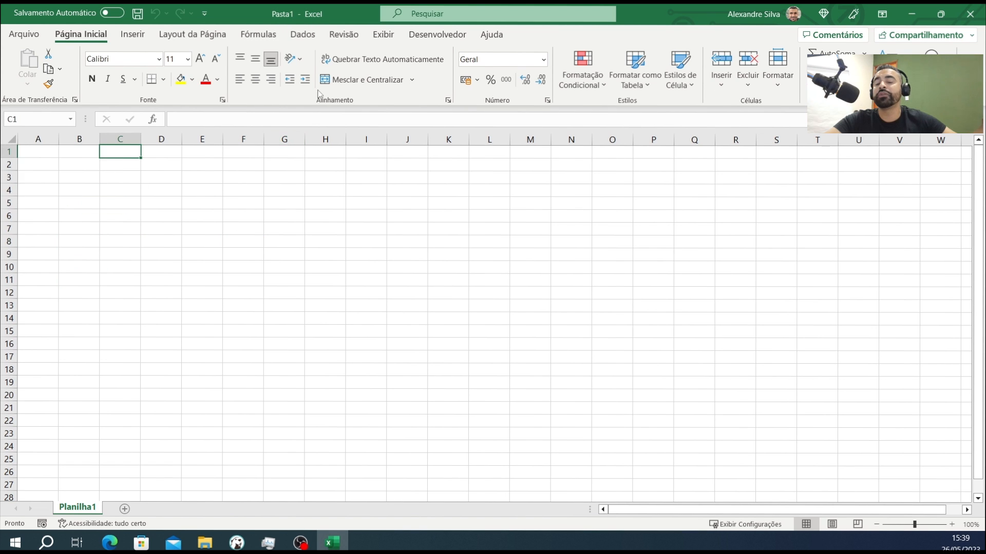
Import data from the Excel workbook Base_Clientes.XLSX in the desktop's Relatorios folder
click(304, 36)
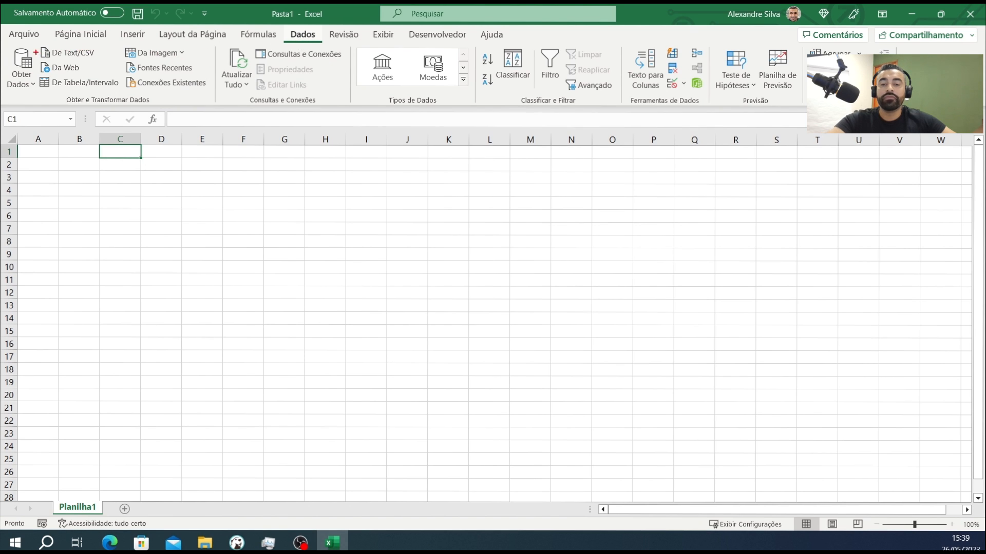
drag(34, 48, 56, 30)
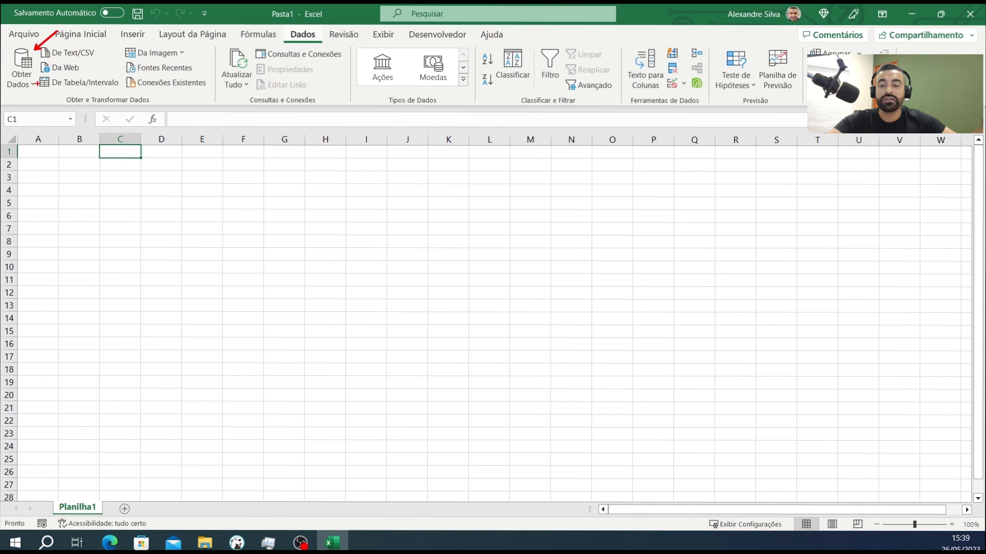
key(Escape)
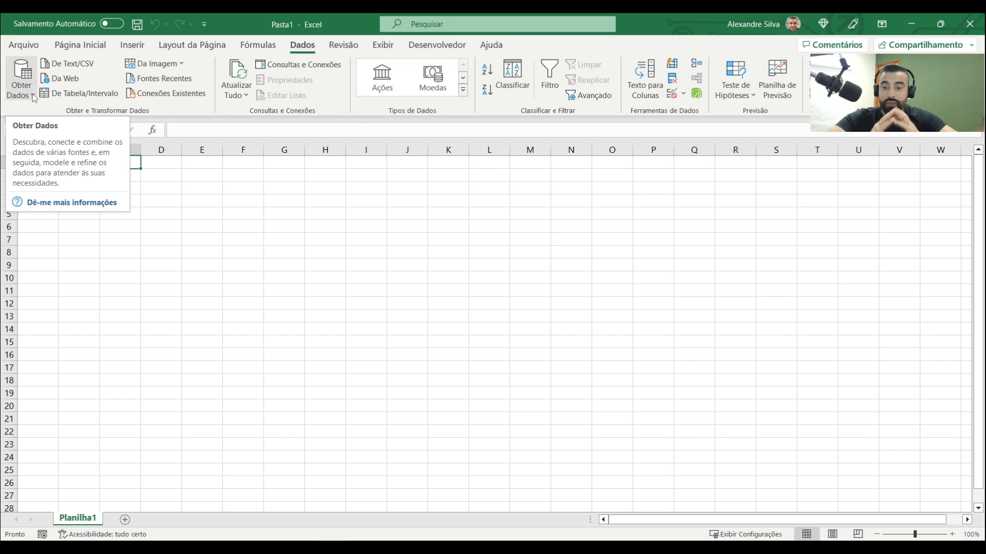
click(33, 97)
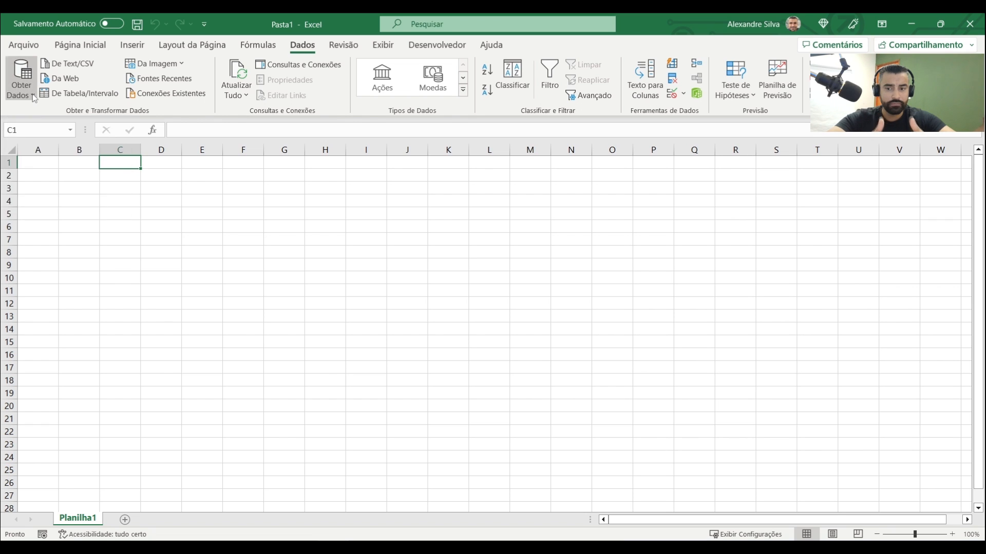
mouse_move(68, 121)
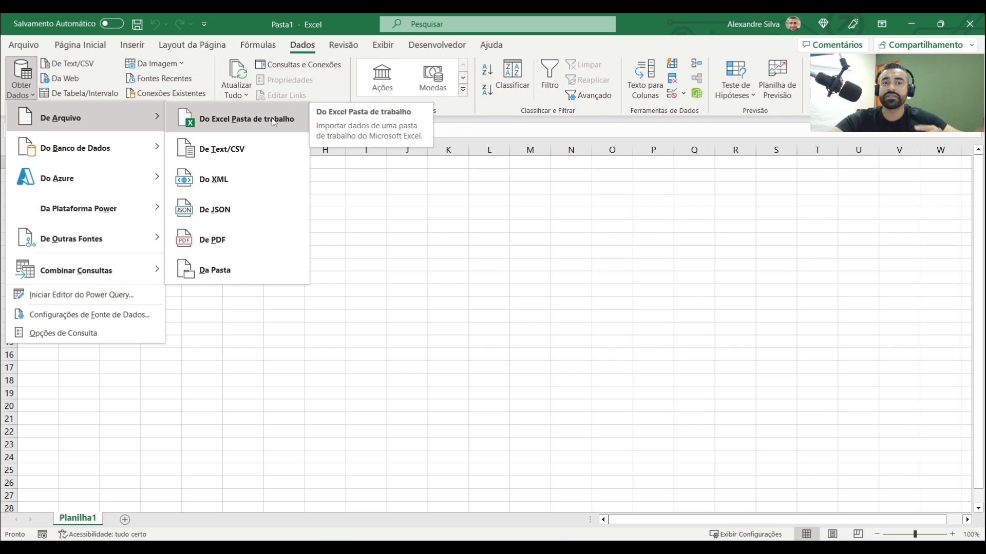
click(232, 119)
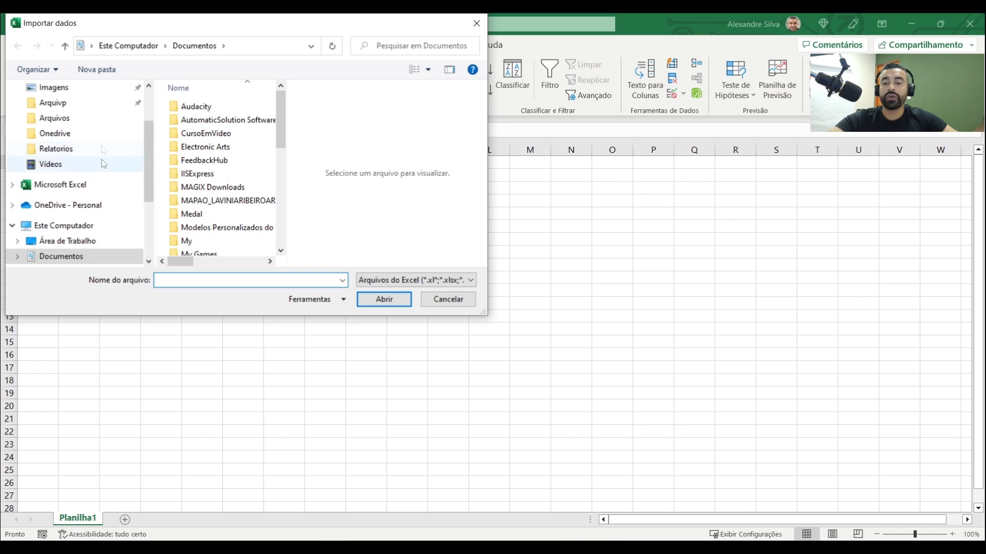
scroll(151, 144, up, 2)
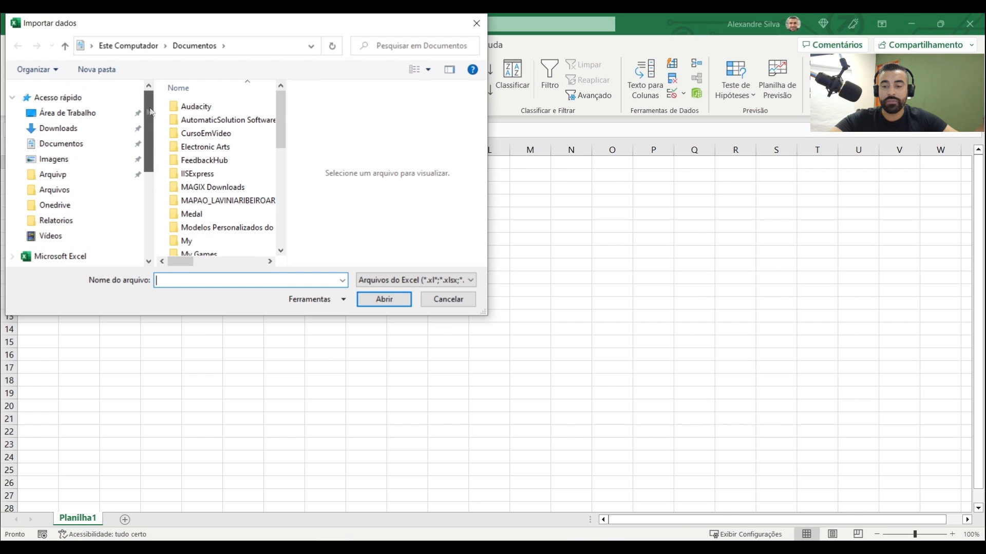
click(70, 114)
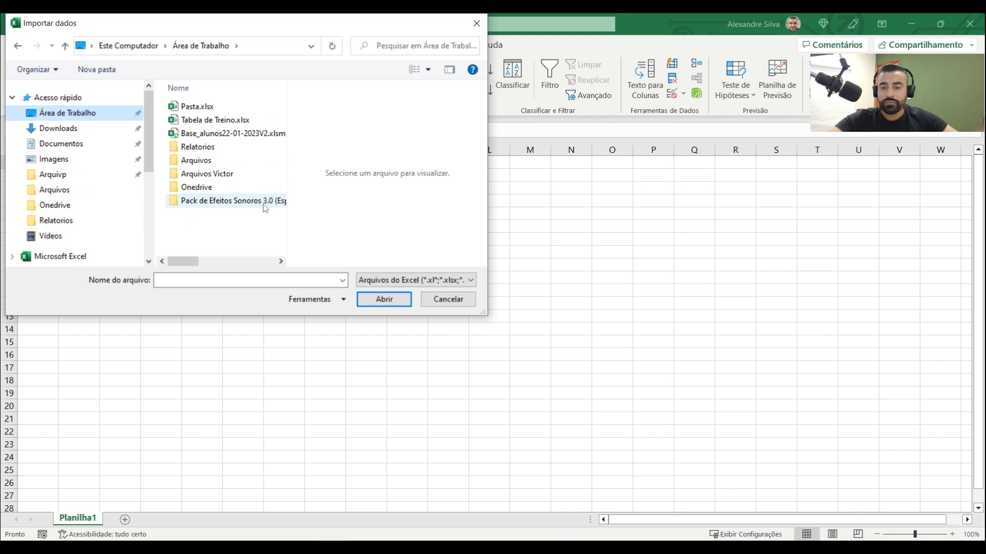
click(222, 150)
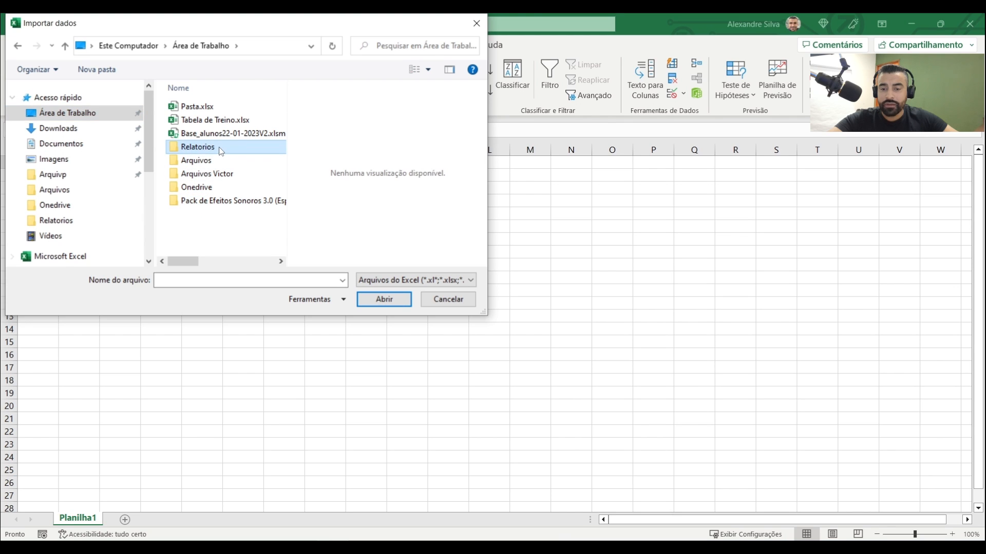
double_click(221, 151)
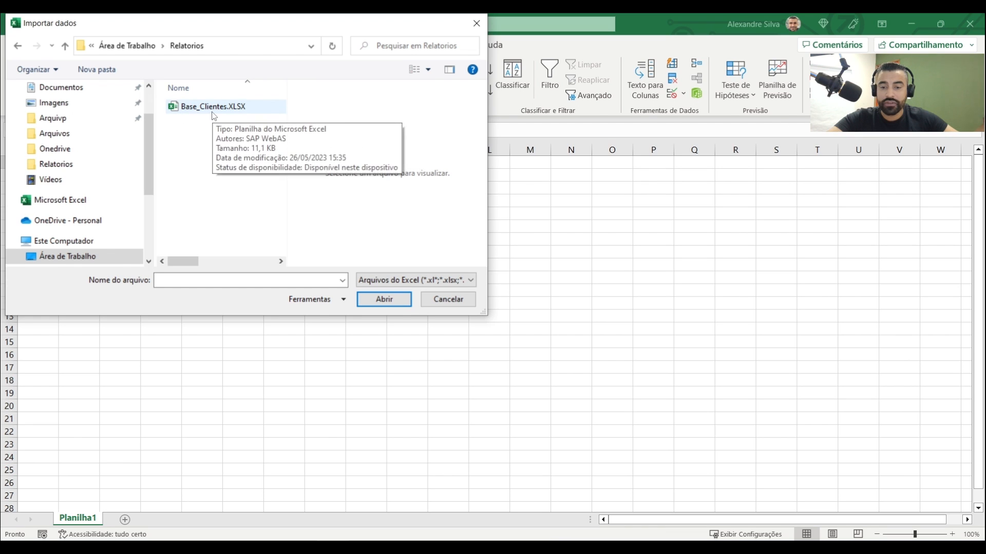
drag(253, 109, 315, 110)
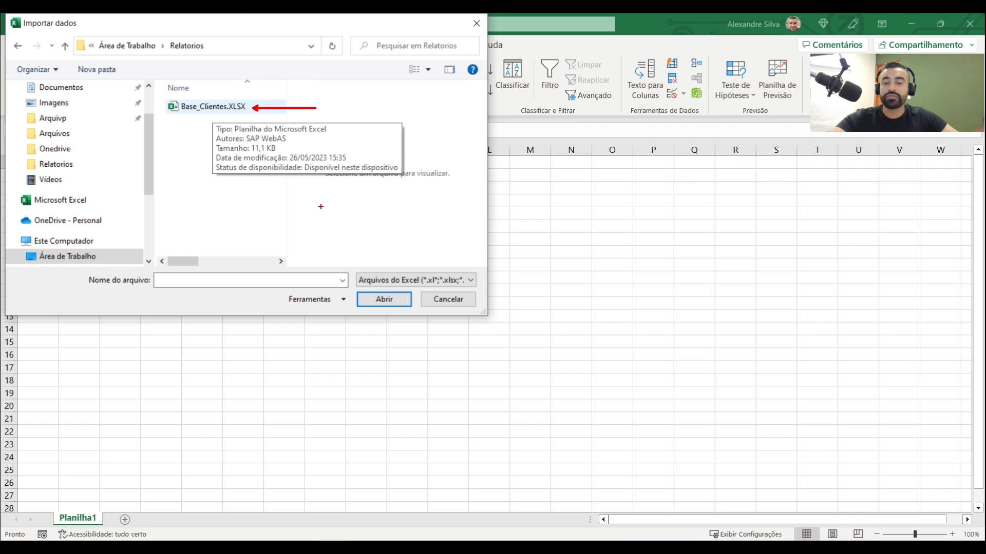
double_click(242, 107)
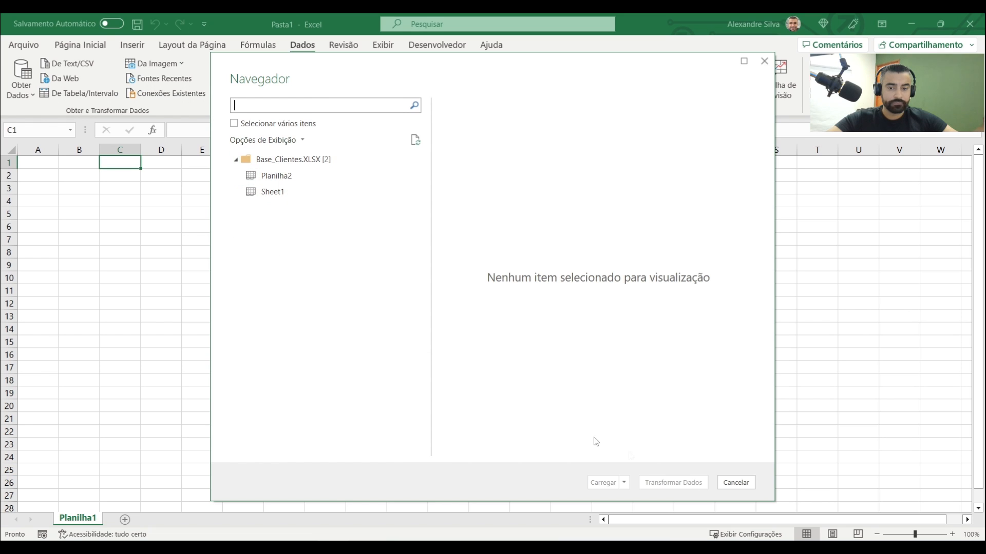
Preview Sheet1 of the imported workbook across all its columns and open it in the Power Query Editor to transform the data
click(279, 195)
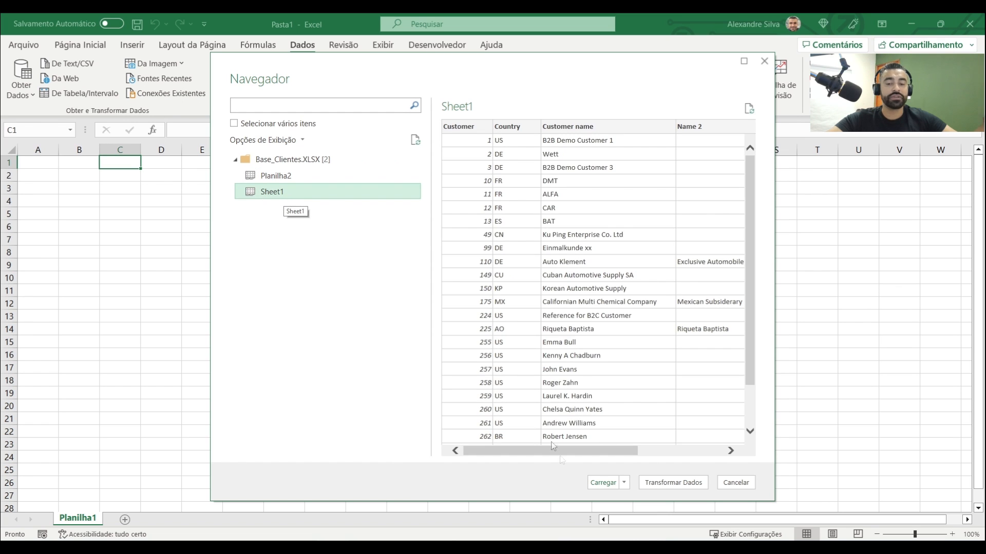
drag(626, 452, 709, 455)
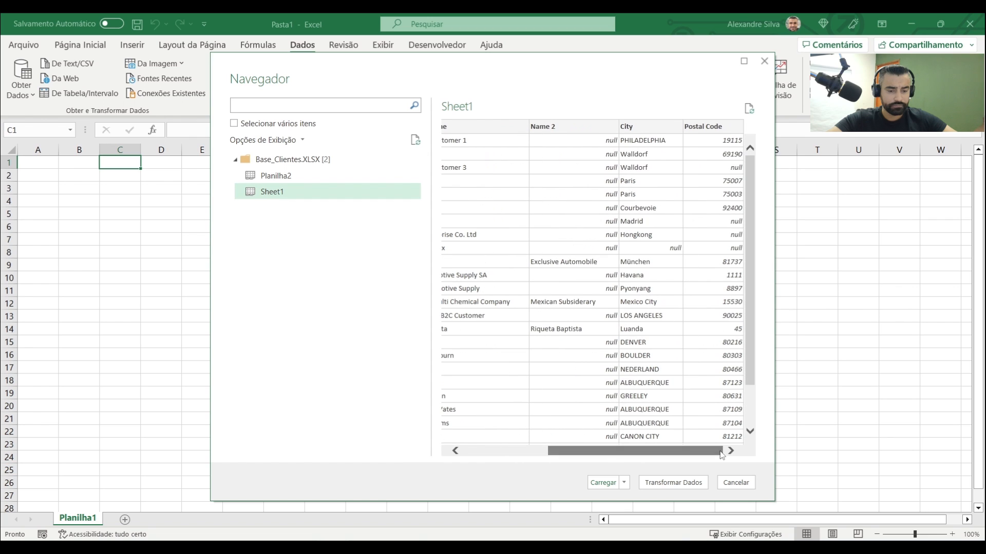
drag(631, 451, 468, 448)
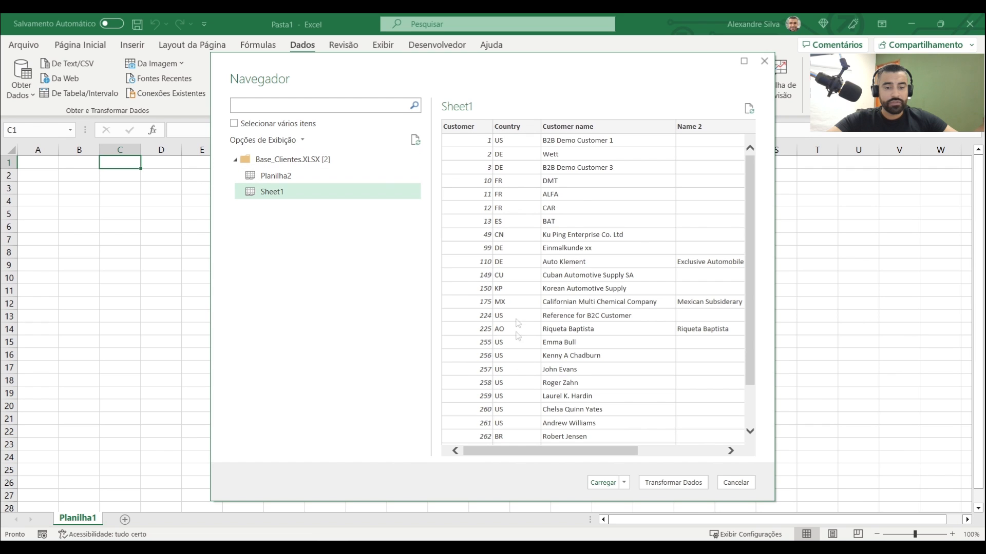
drag(598, 452, 681, 457)
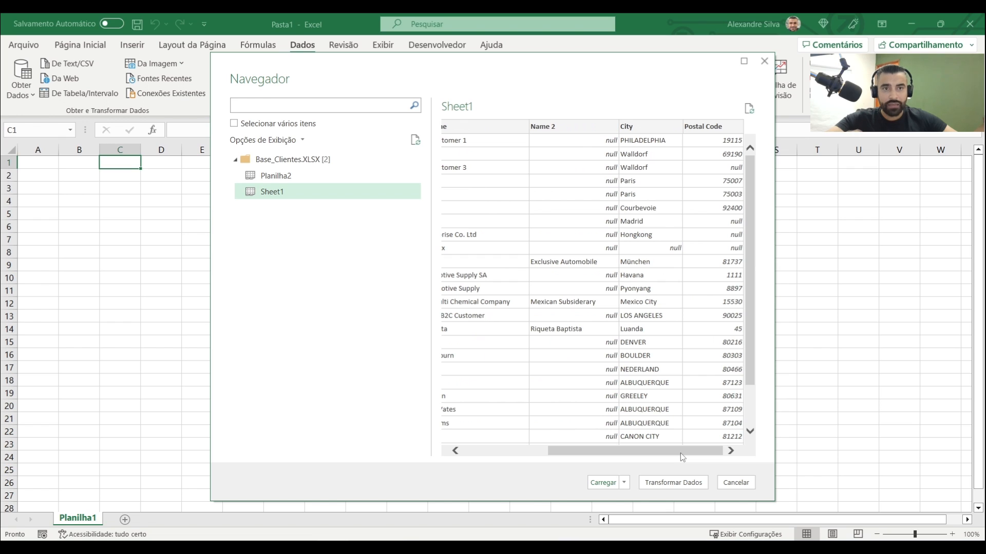
drag(644, 452, 559, 449)
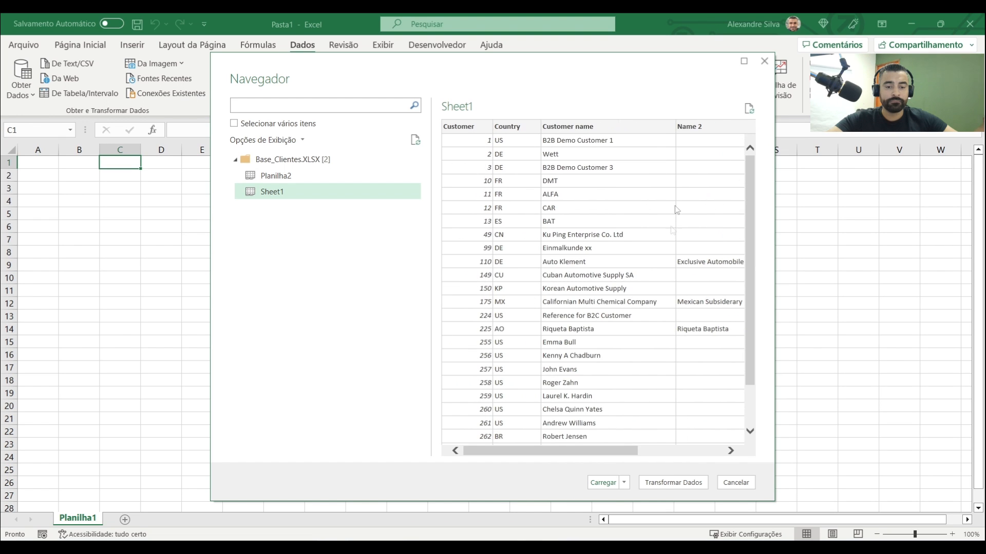
drag(636, 451, 724, 454)
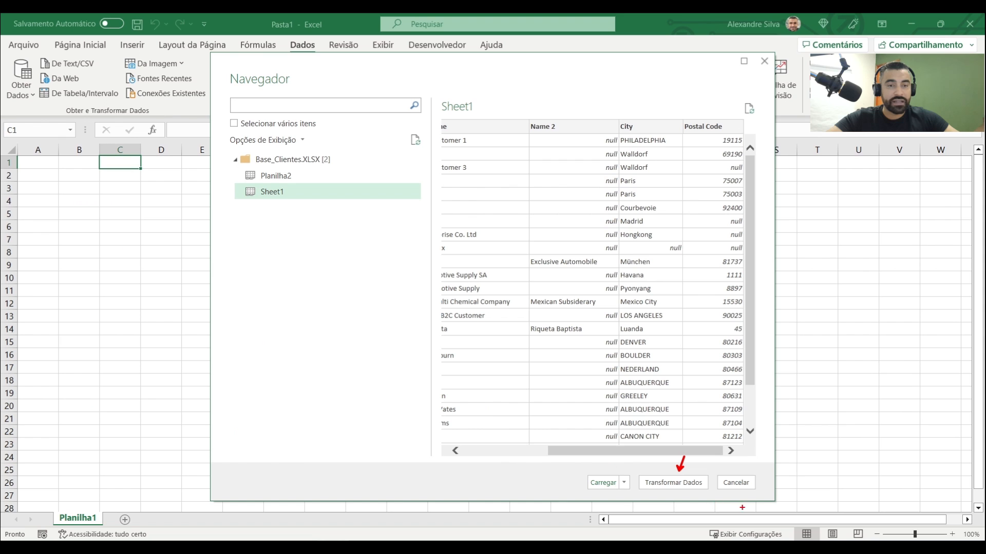
click(676, 485)
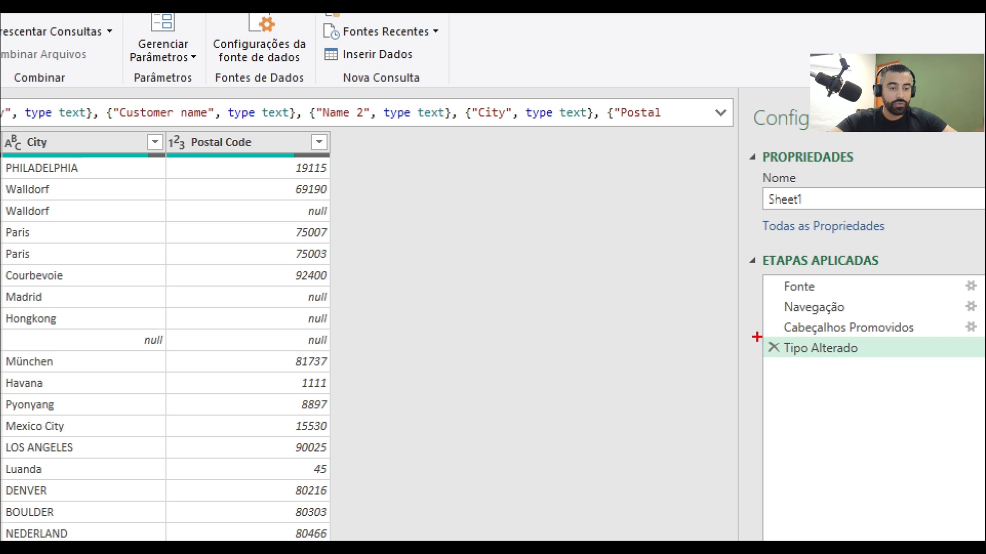
Delete the automatic Tipo Alterado step from the Sheet1 query and look over the untyped columns
drag(762, 338, 718, 310)
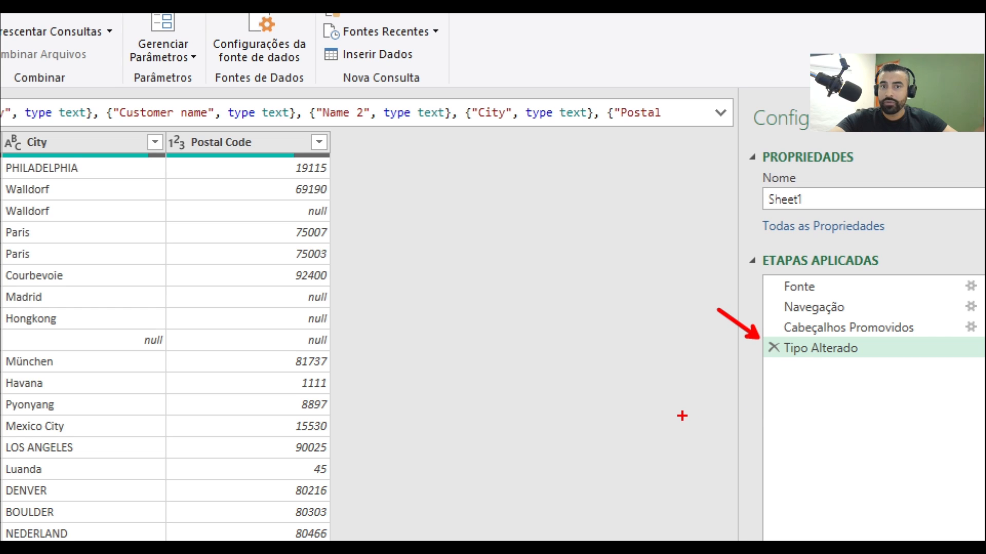
key(Escape)
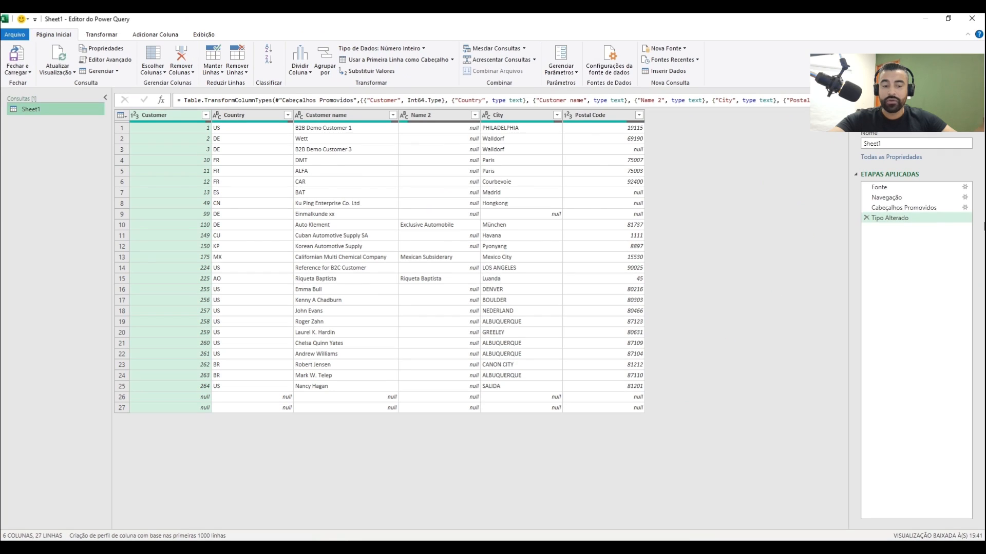
click(867, 218)
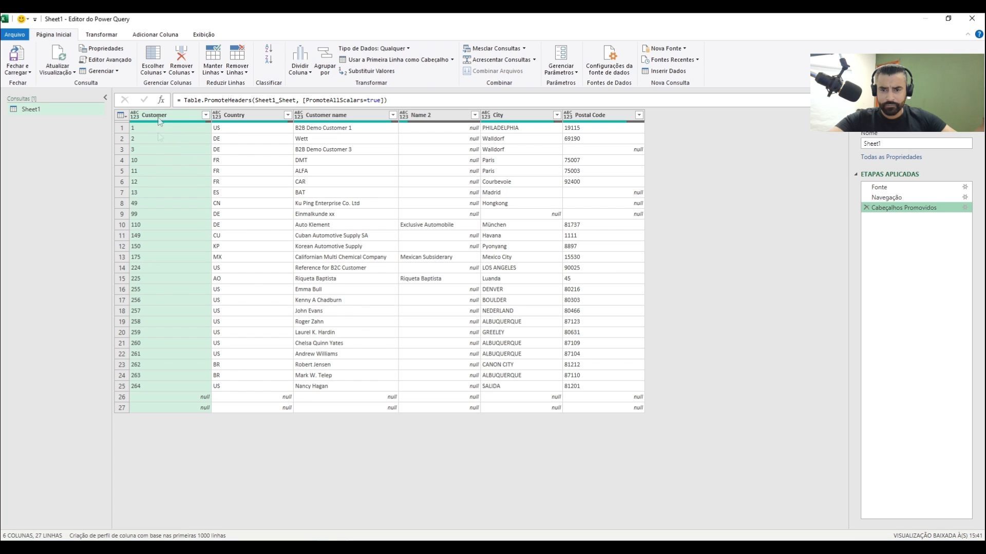
click(247, 115)
click(332, 116)
click(430, 116)
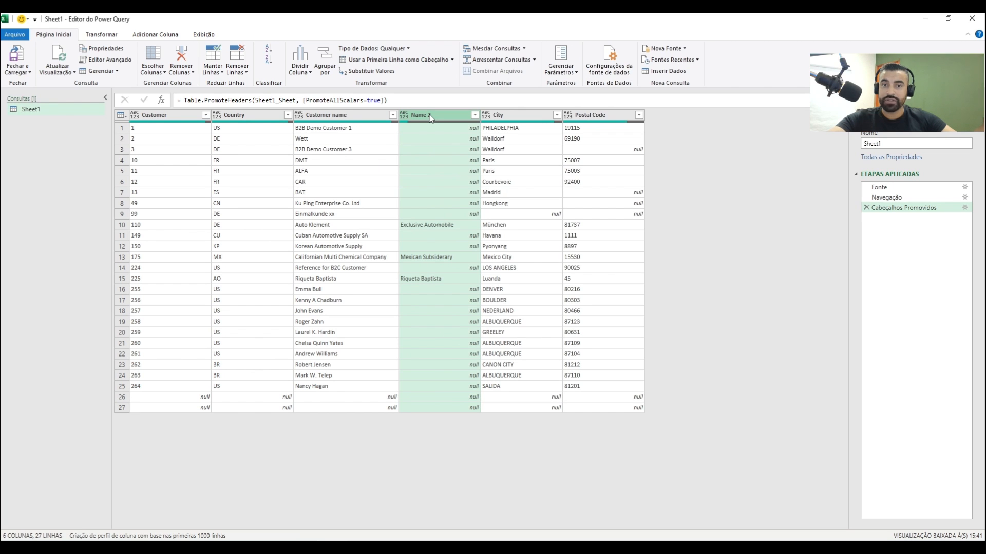
click(525, 194)
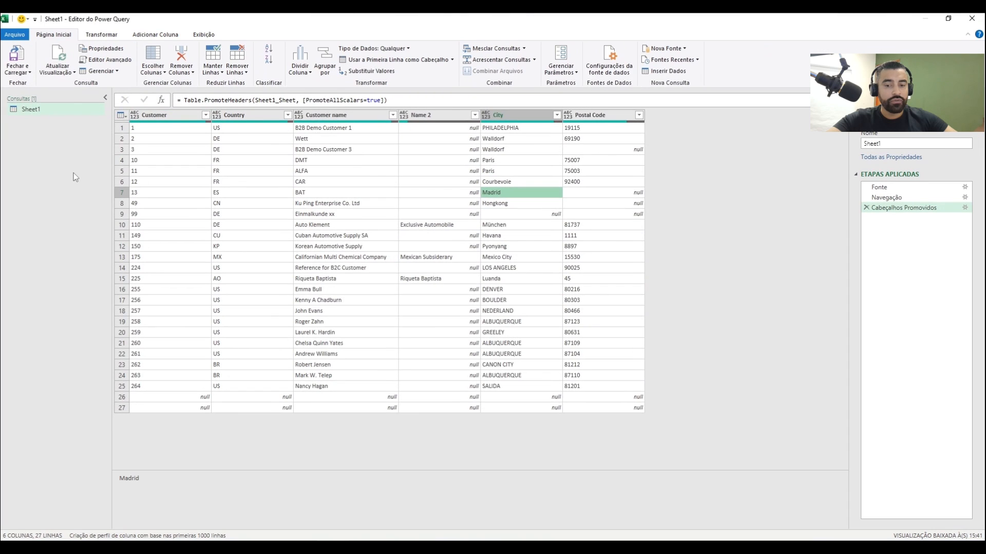
Set the data type of the Customer, Country and Customer name columns to text (Texto)
click(136, 119)
click(136, 118)
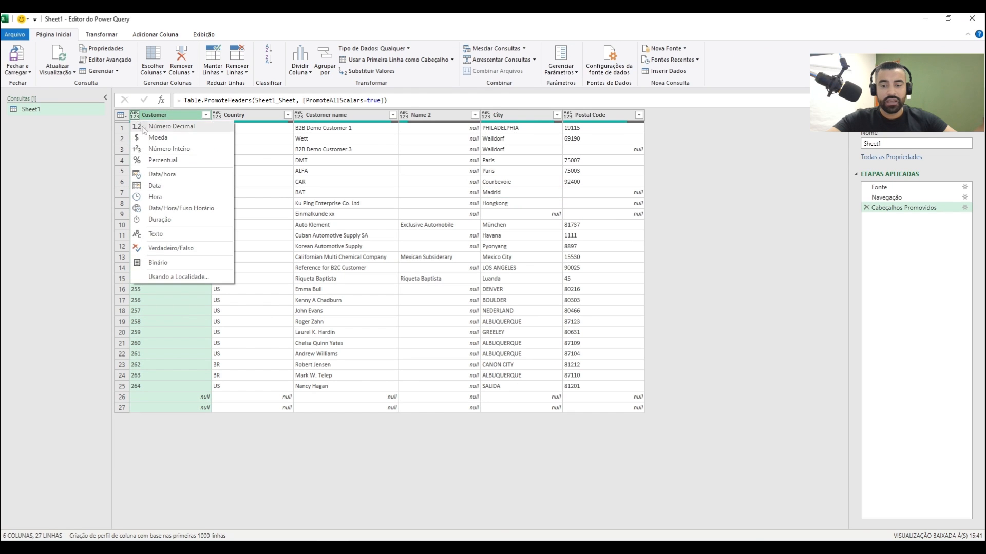
click(175, 236)
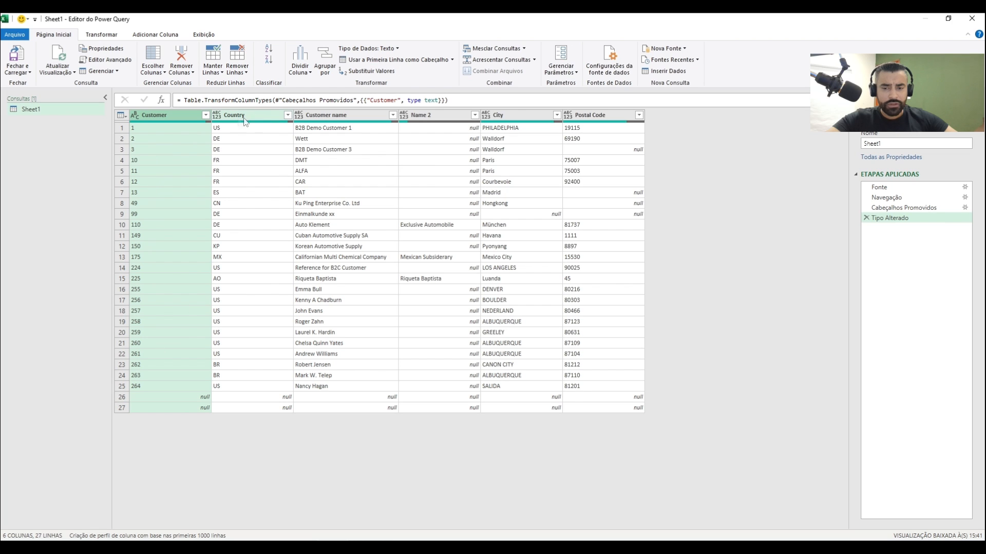
click(219, 117)
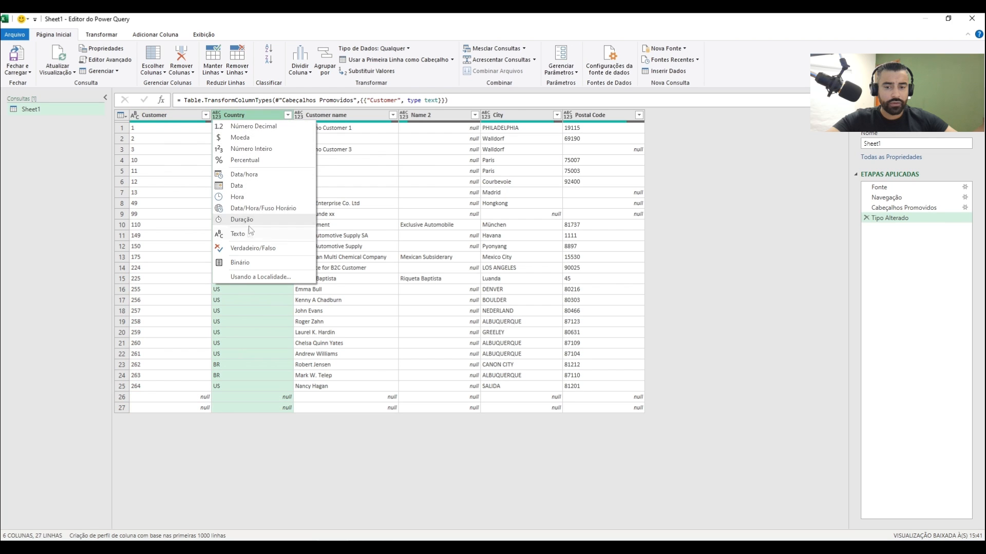
click(247, 233)
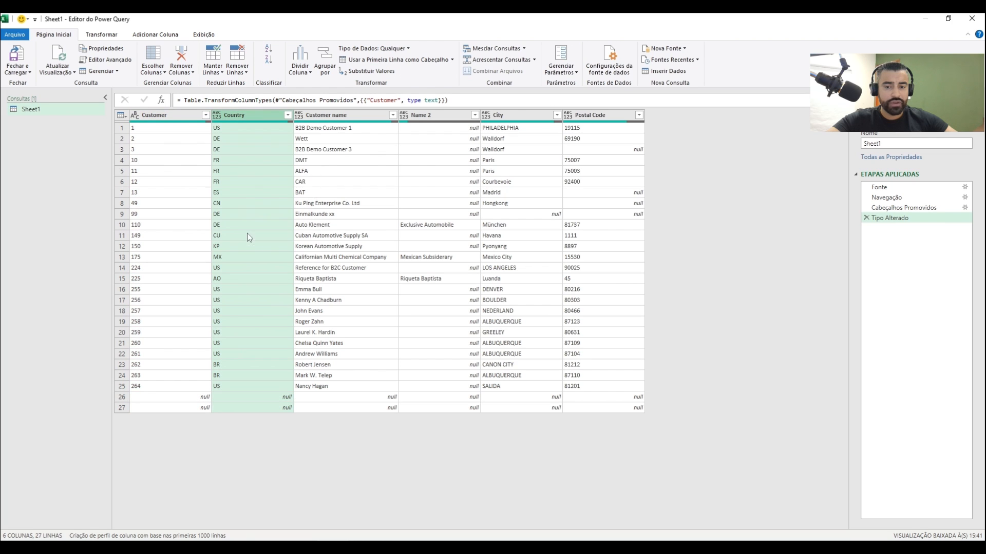
click(300, 117)
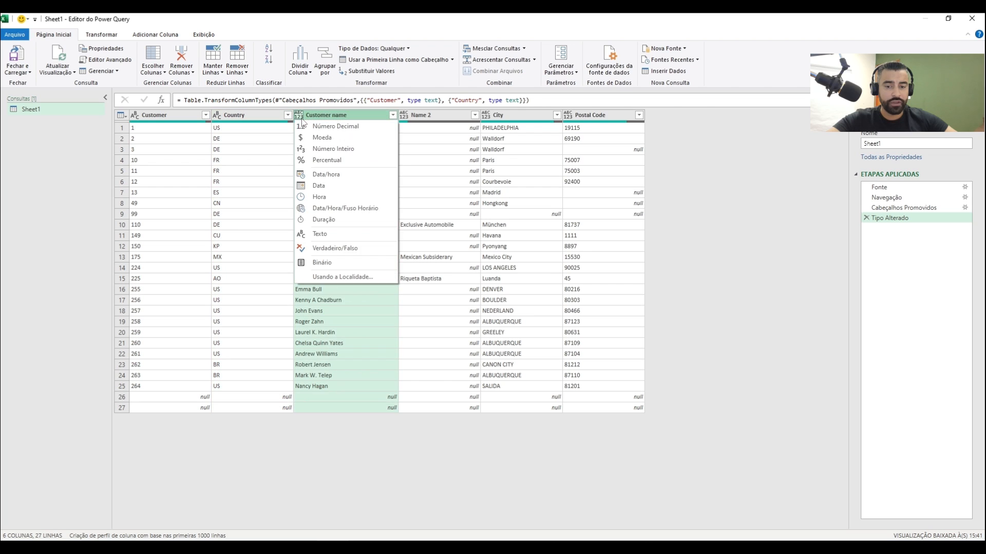
click(327, 235)
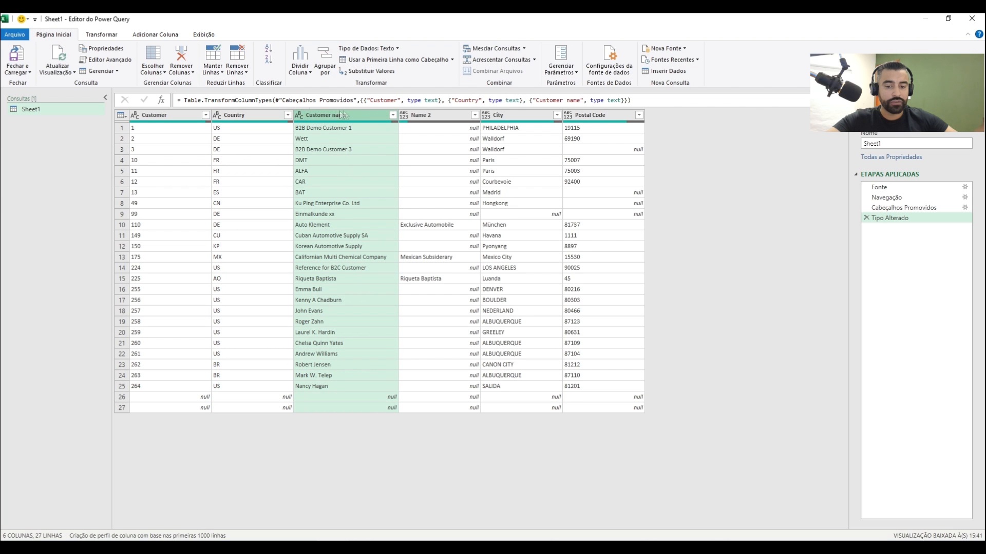
Set the data type of the Name 2, City and Postal Code columns to text (Texto)
click(404, 115)
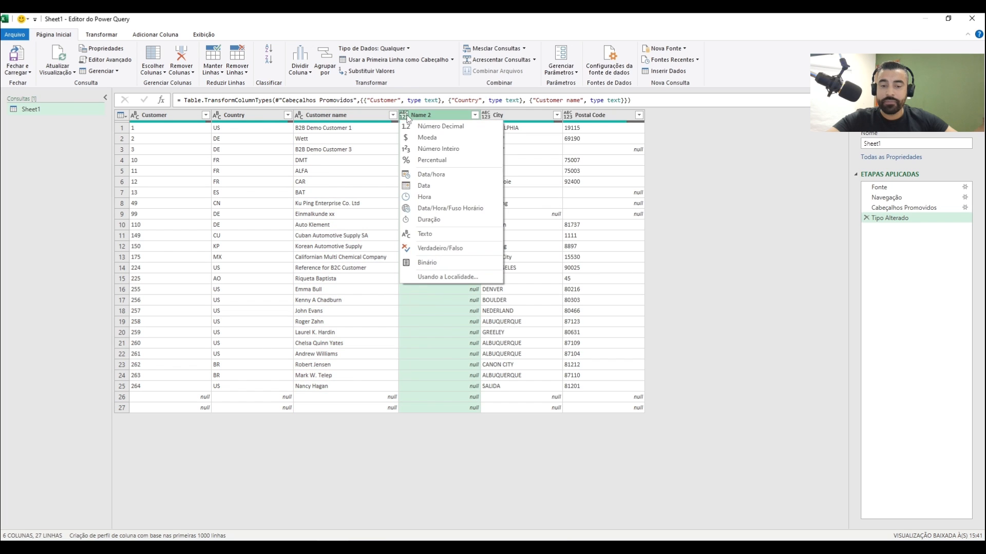
click(428, 234)
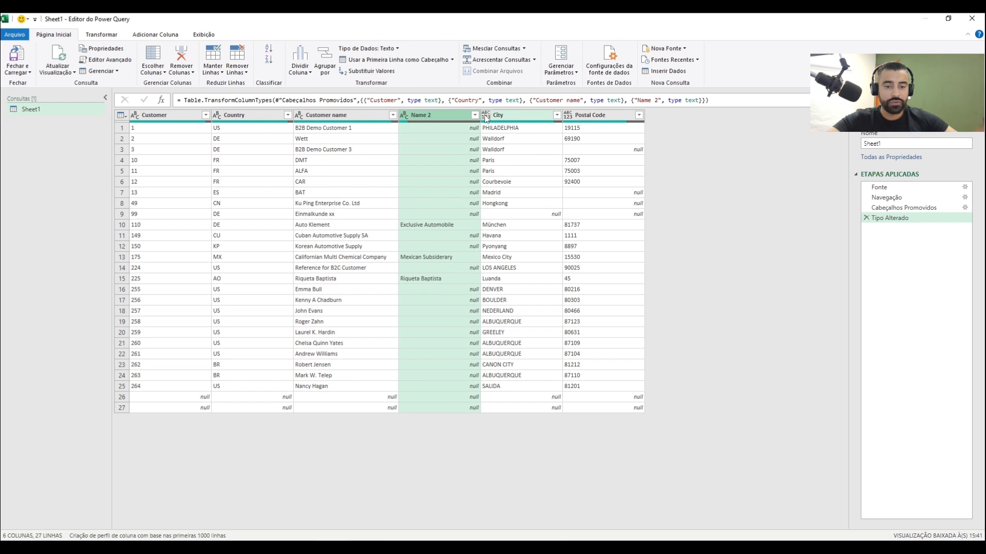
click(486, 117)
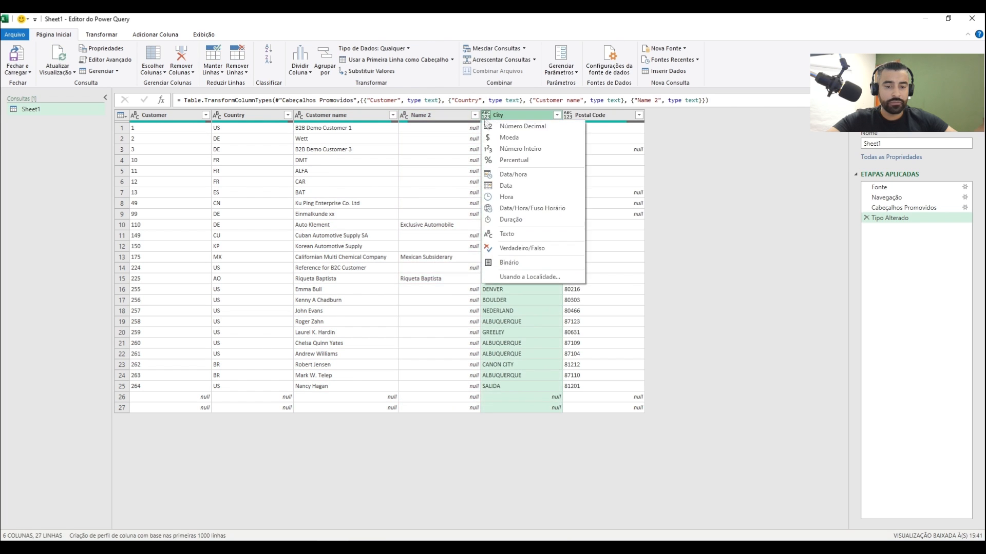
click(523, 236)
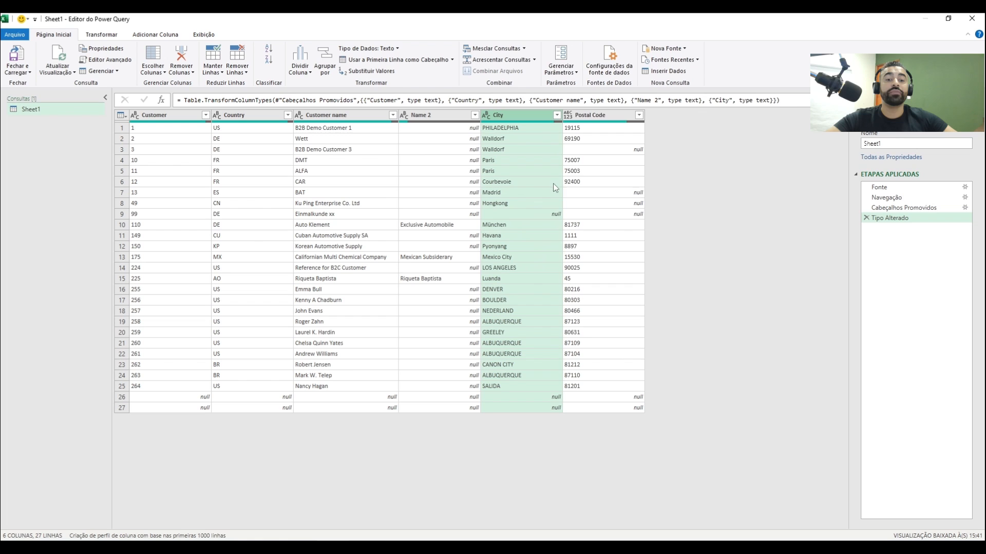
click(567, 116)
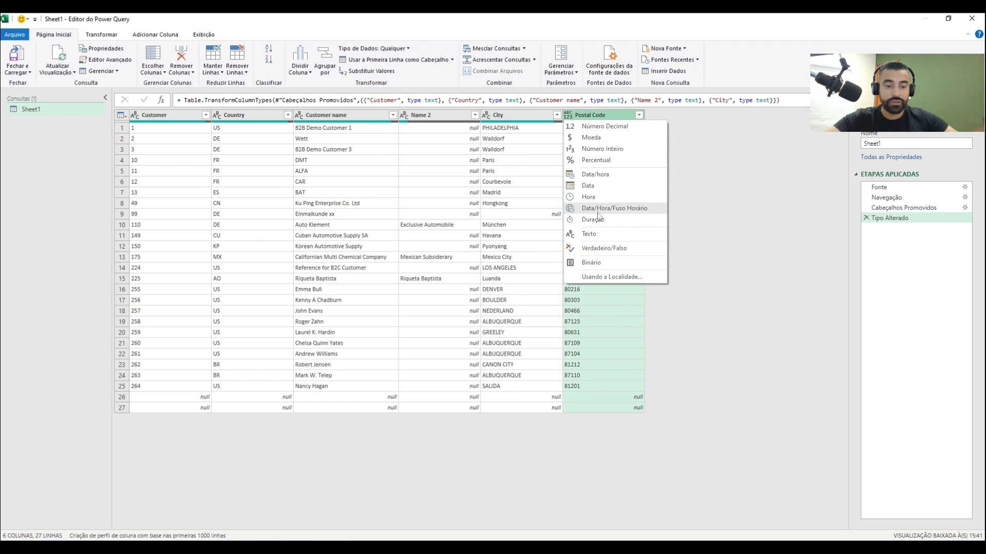
click(603, 234)
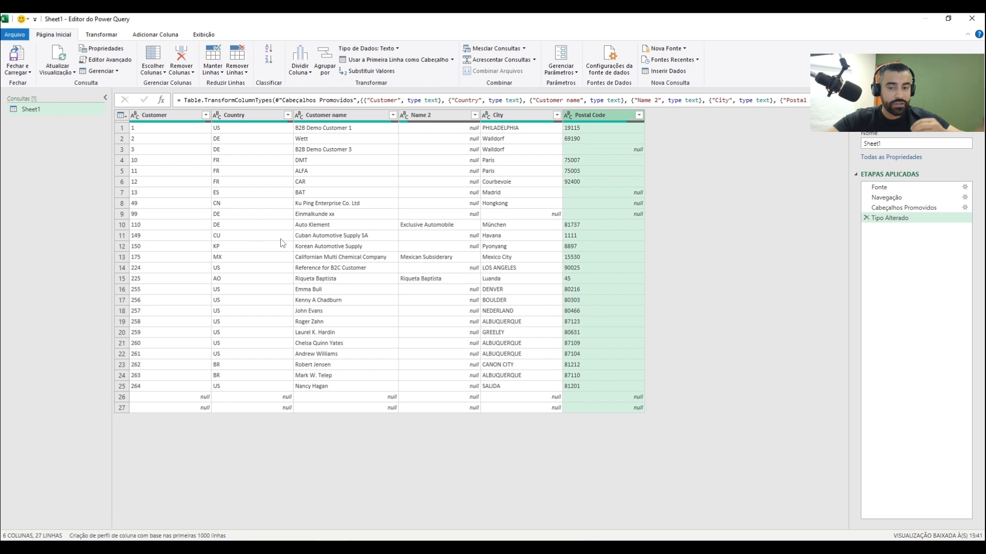
Rename the Sheet1 query as TB_Clientes
click(891, 143)
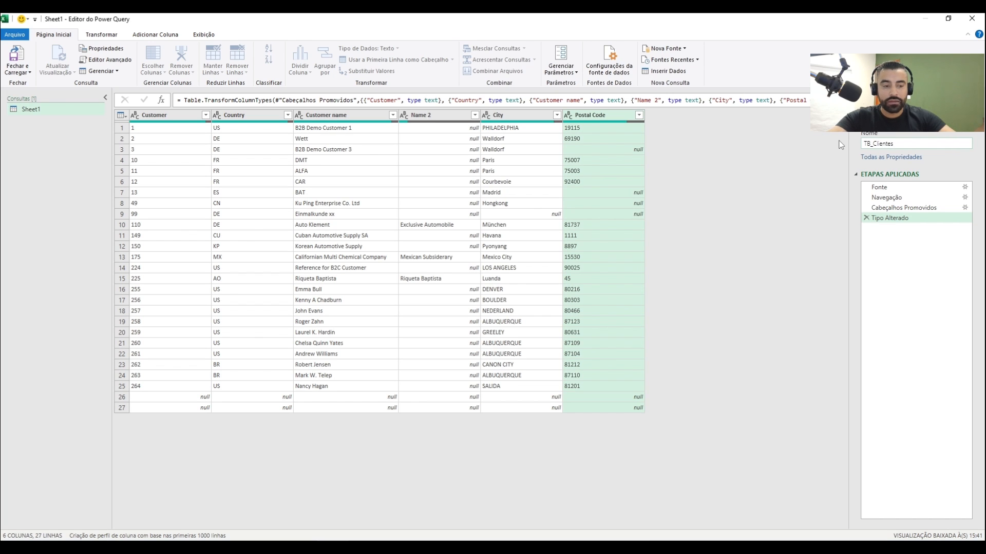
key(Return)
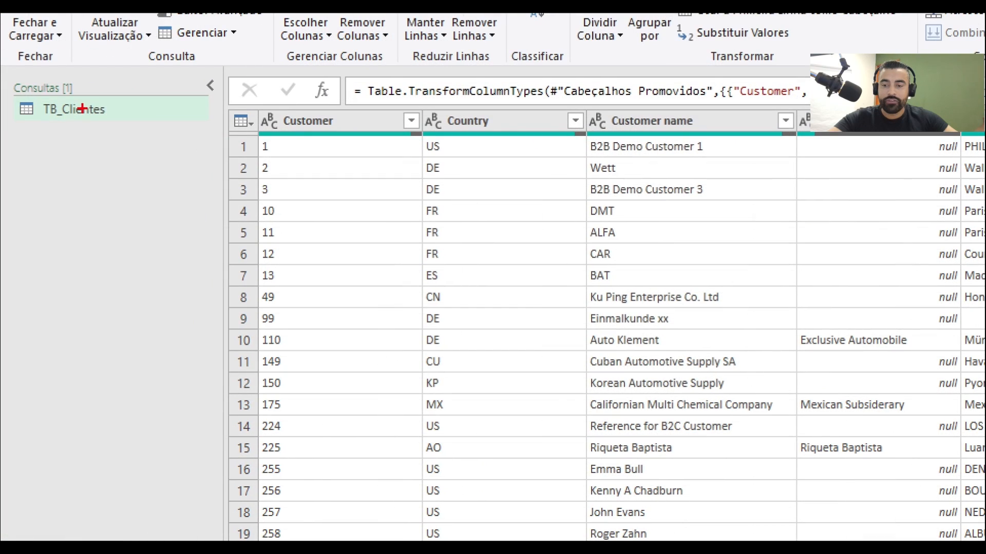
drag(120, 110, 177, 86)
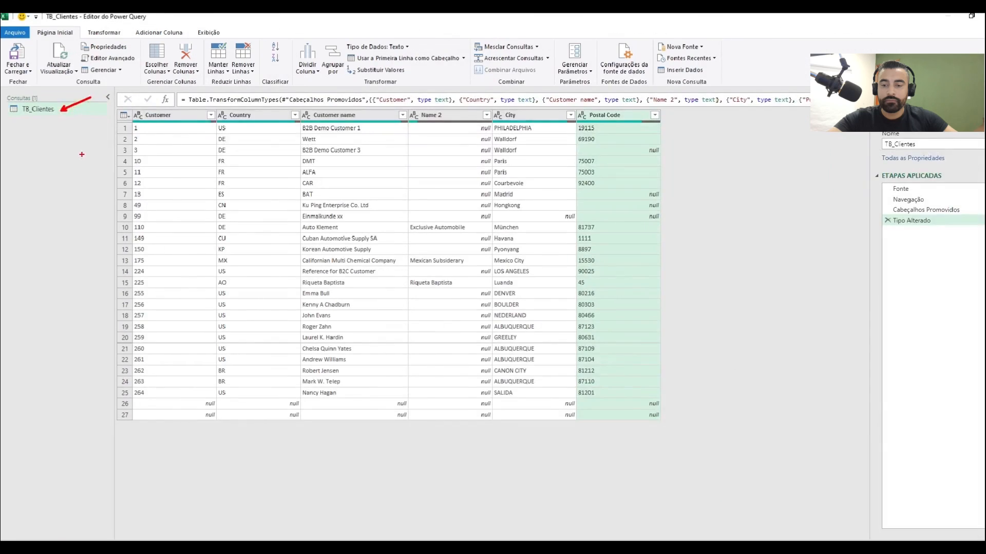
key(Escape)
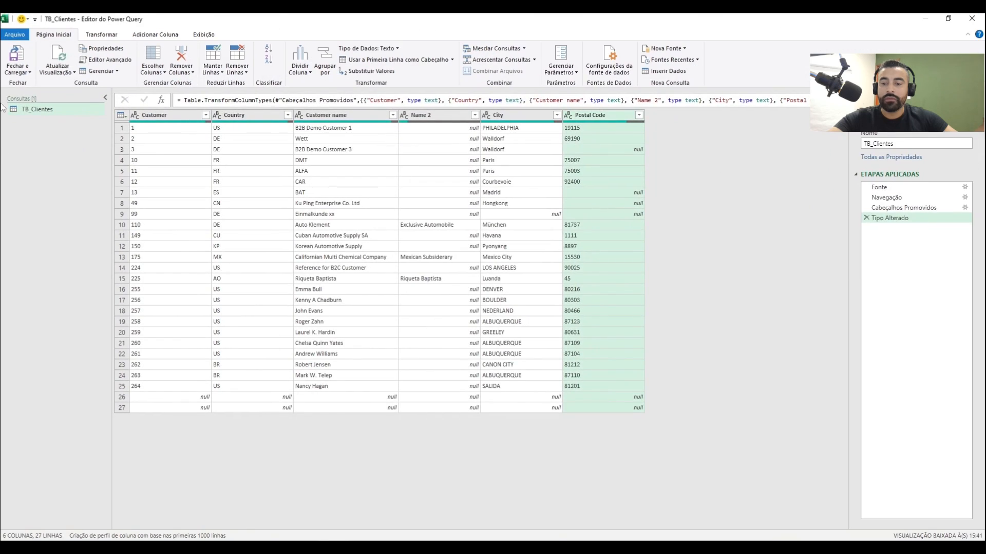
Close the Power Query Editor with Fechar e Carregar Para to choose how TB_Clientes is loaded
click(29, 73)
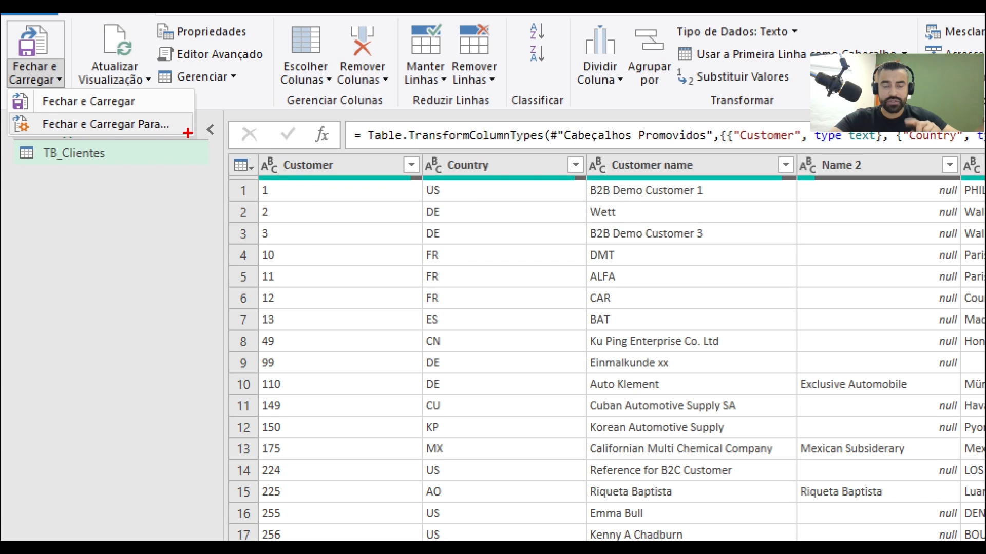
drag(186, 124, 238, 102)
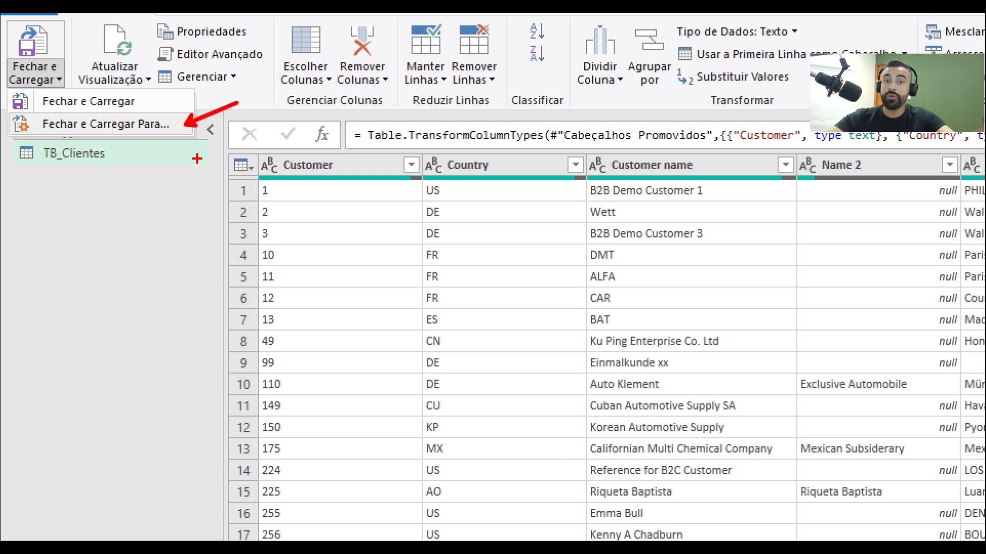
key(Escape)
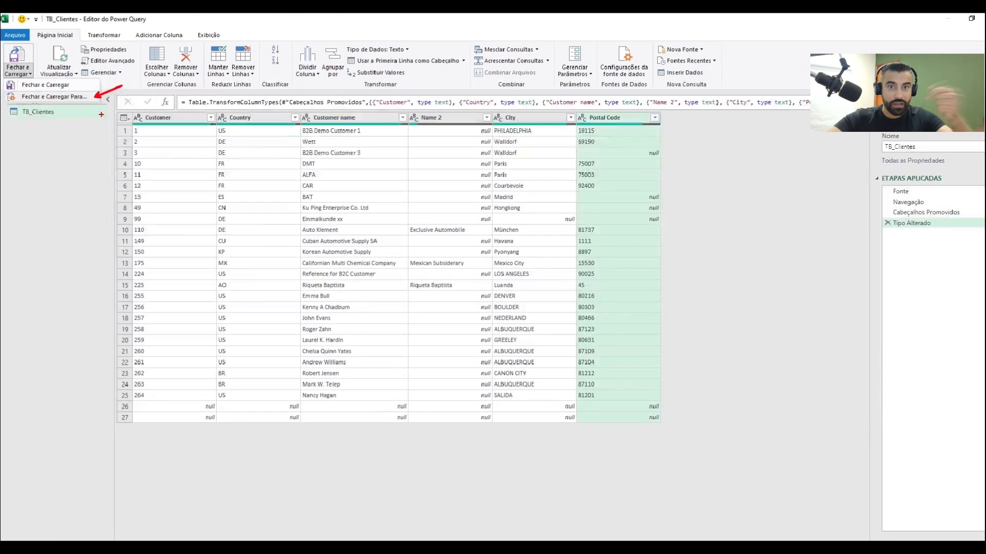
click(24, 72)
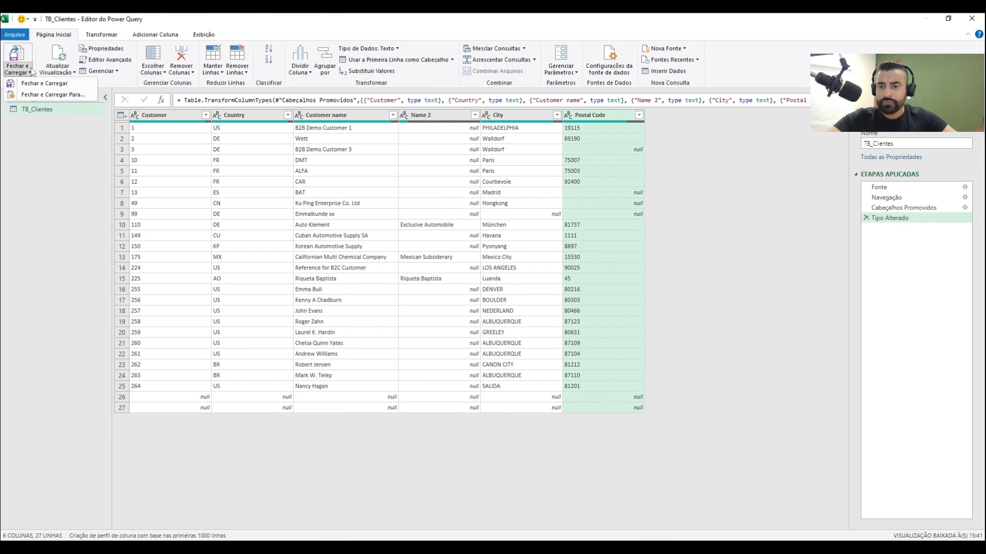
click(83, 97)
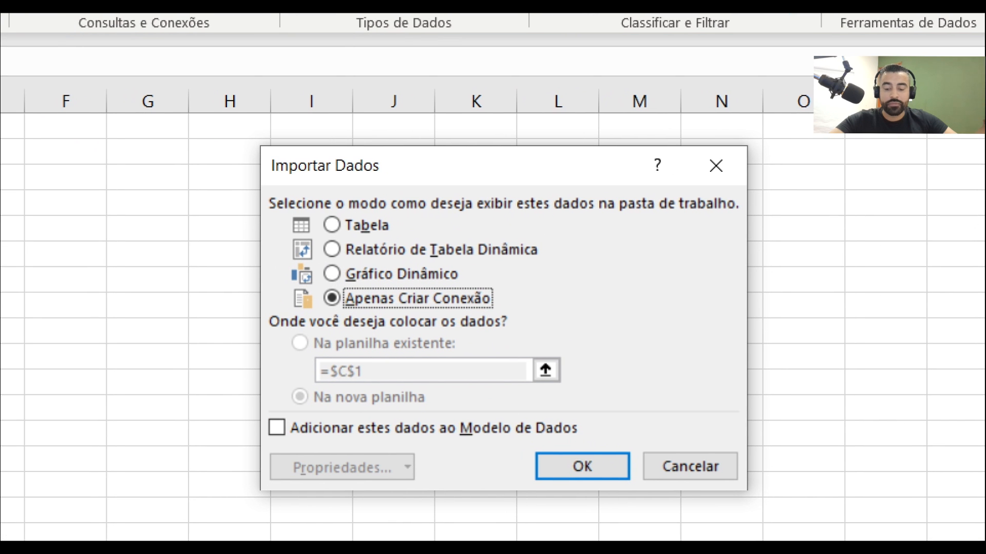
Try the table, PivotTable and PivotChart load options, and load TB_Clientes as connection only (Apenas Criar Conexão), added to the Data Model
drag(395, 227, 457, 221)
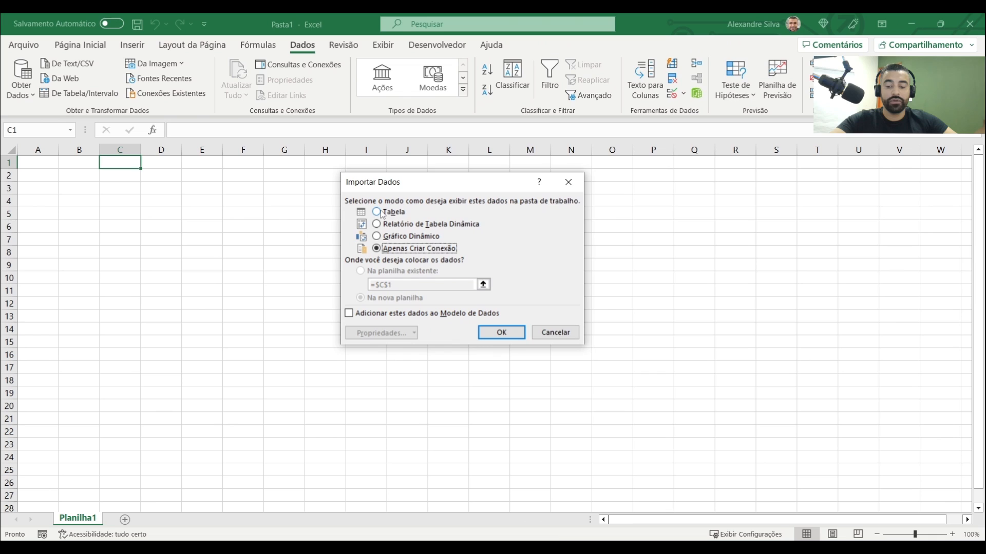
click(329, 225)
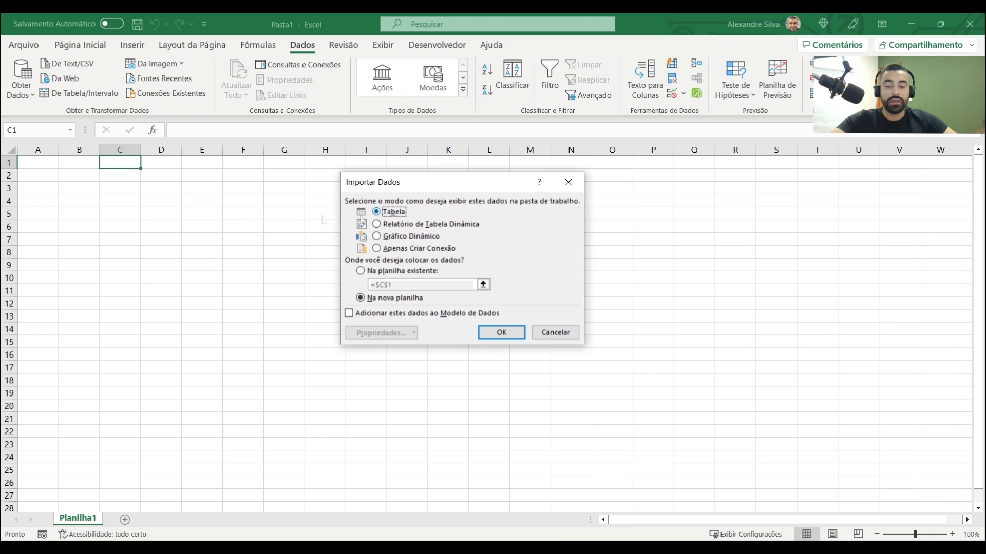
click(349, 313)
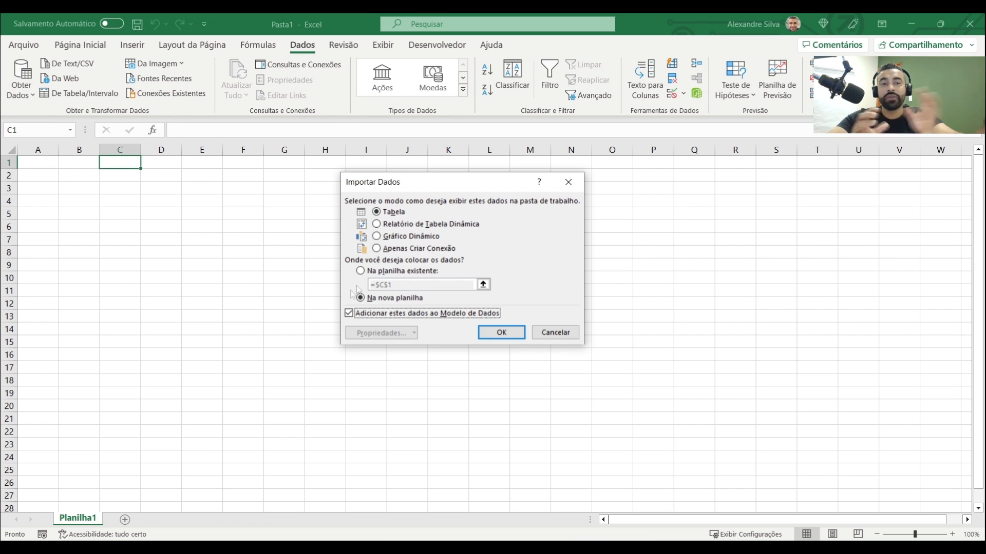
click(381, 226)
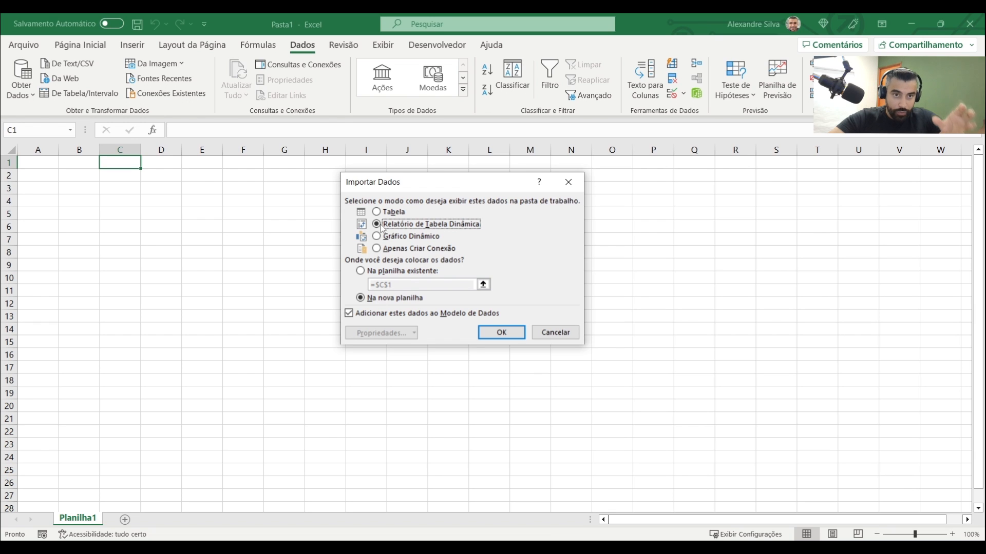
click(409, 238)
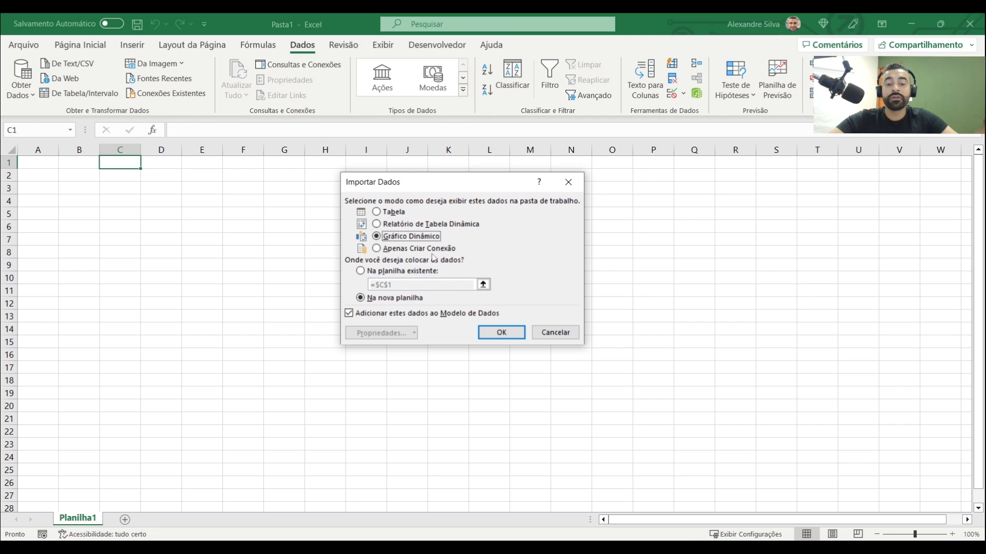
click(433, 251)
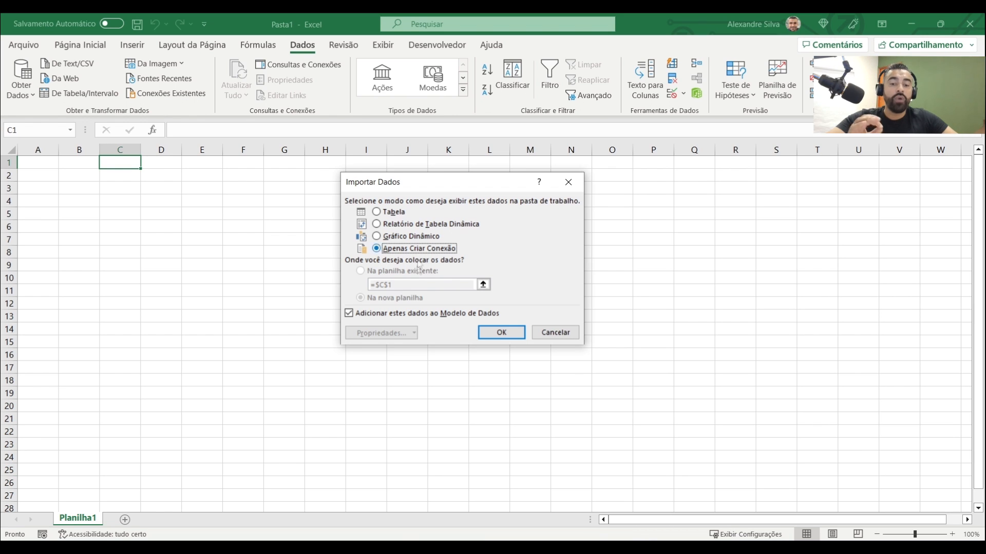
click(349, 313)
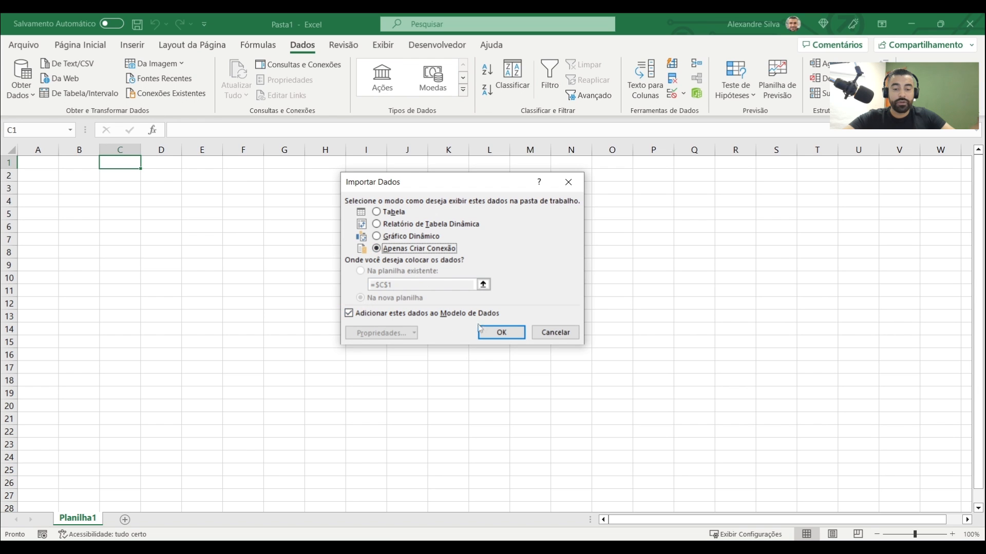
click(519, 334)
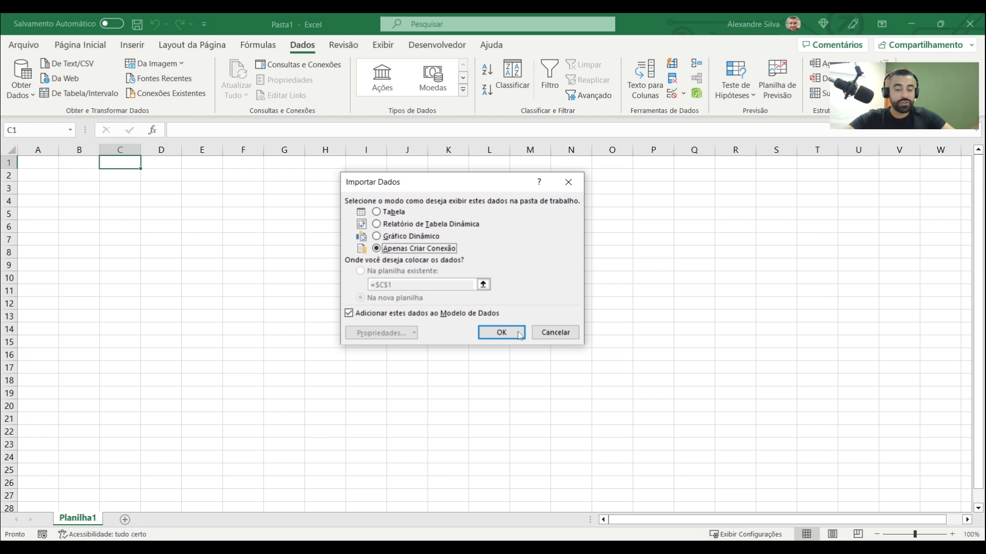
click(519, 334)
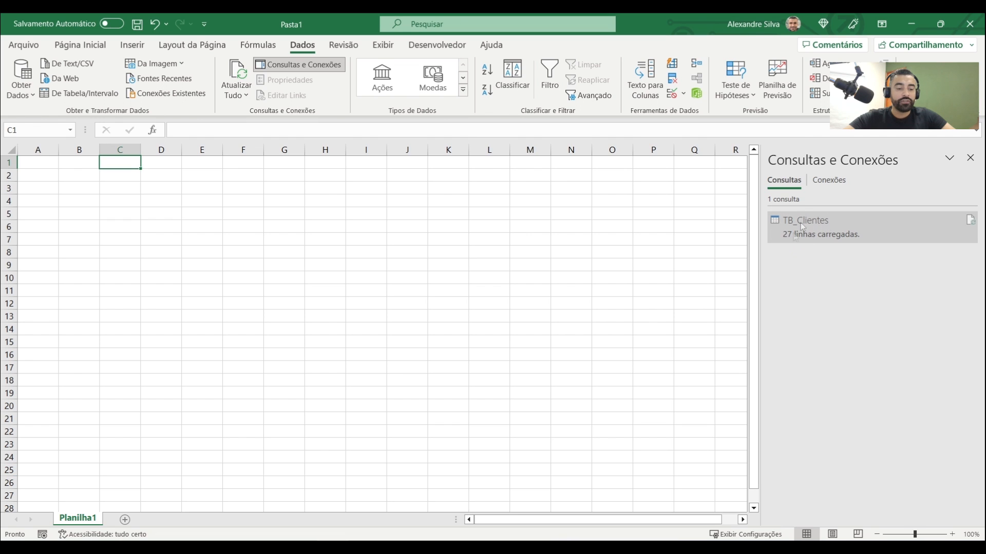
Load the TB_Clientes query as a table into the existing Planilha1 sheet starting at cell B2
mouse_move(832, 237)
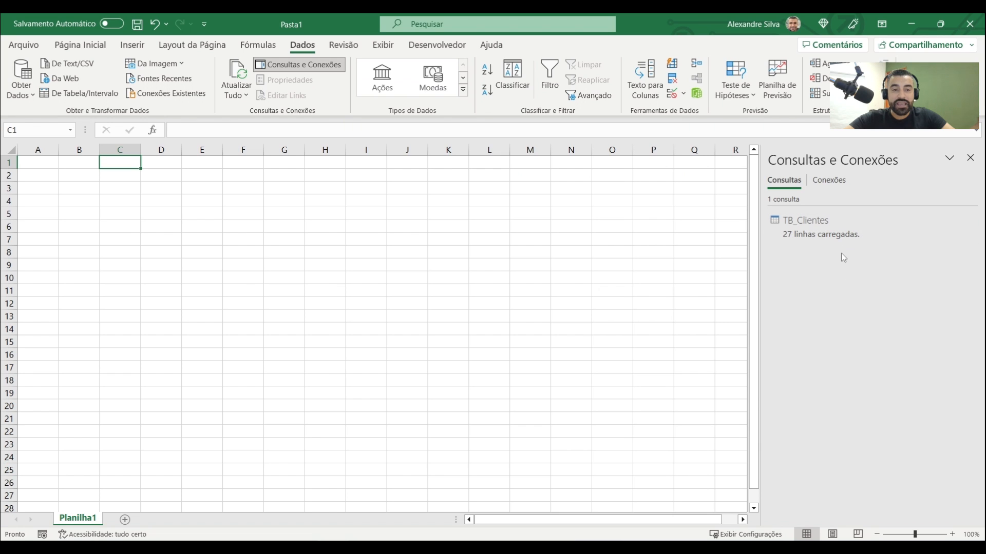
click(67, 176)
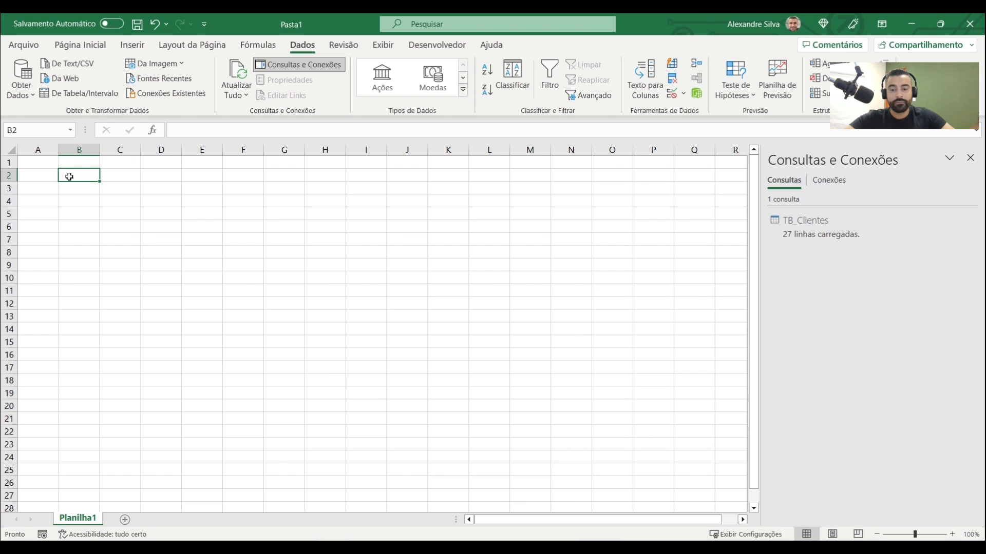
right_click(813, 236)
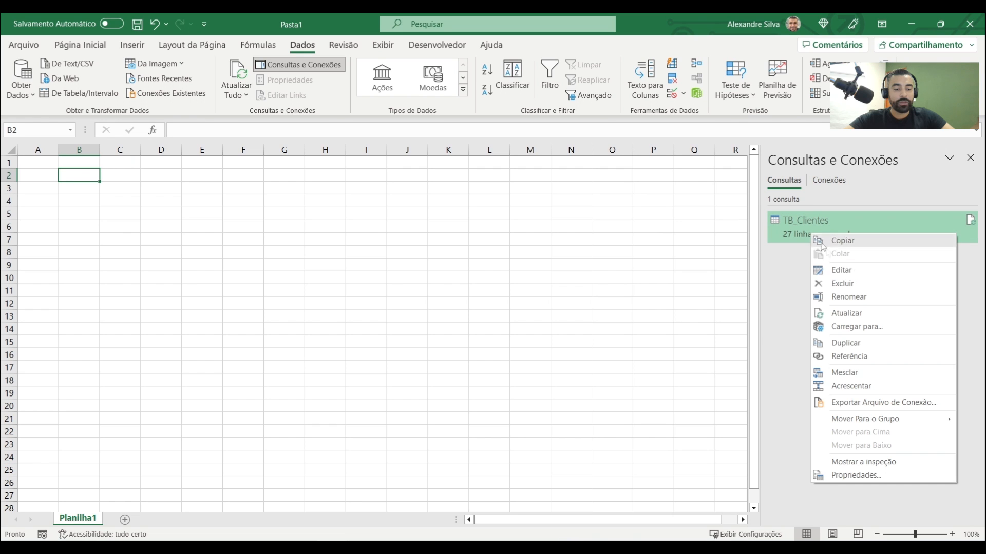
click(856, 327)
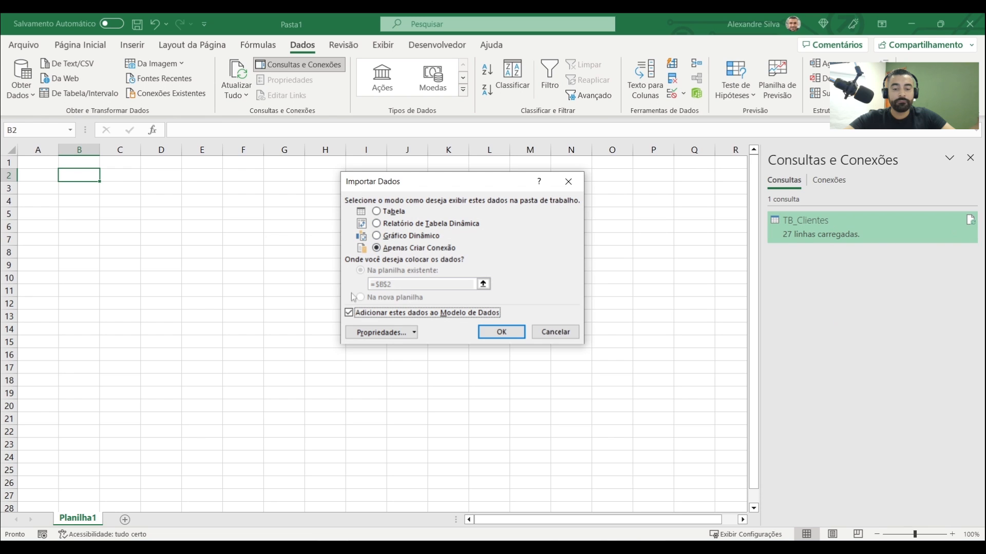
click(376, 212)
click(501, 334)
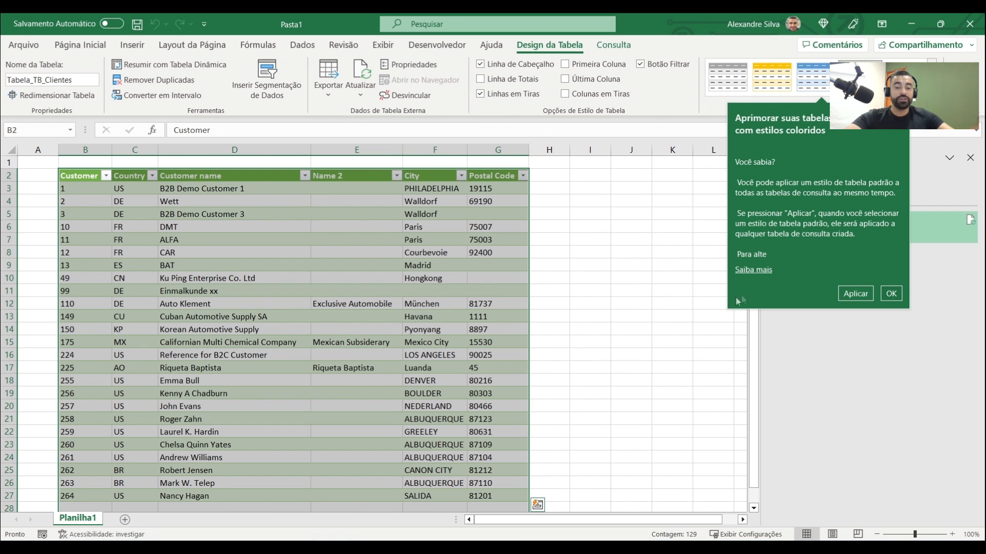
Examine the loaded TB_Clientes table on Planilha1, including the values in its Customer column
click(388, 277)
scroll(373, 267, down, 3)
scroll(373, 267, up, 3)
scroll(372, 266, down, 1)
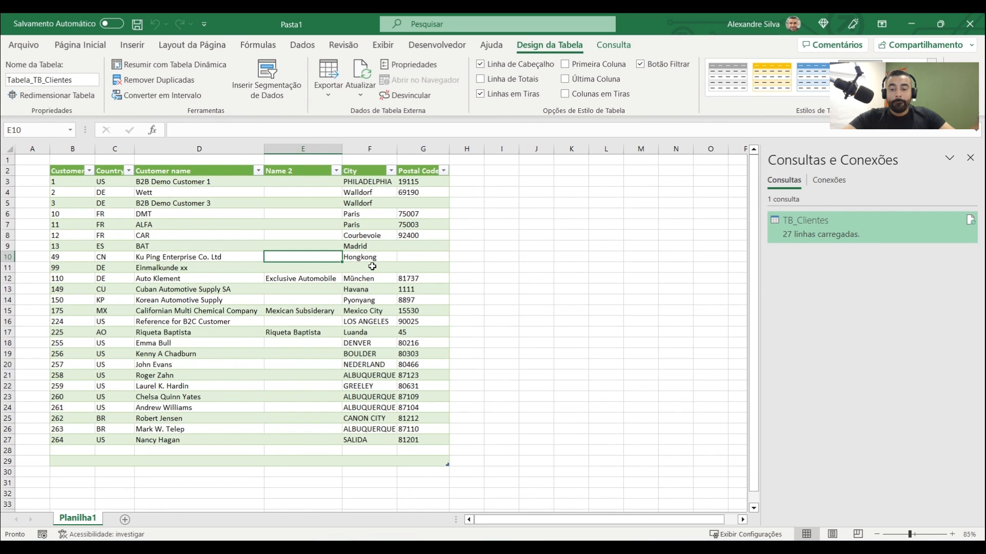
click(205, 277)
drag(70, 181, 72, 224)
double_click(95, 149)
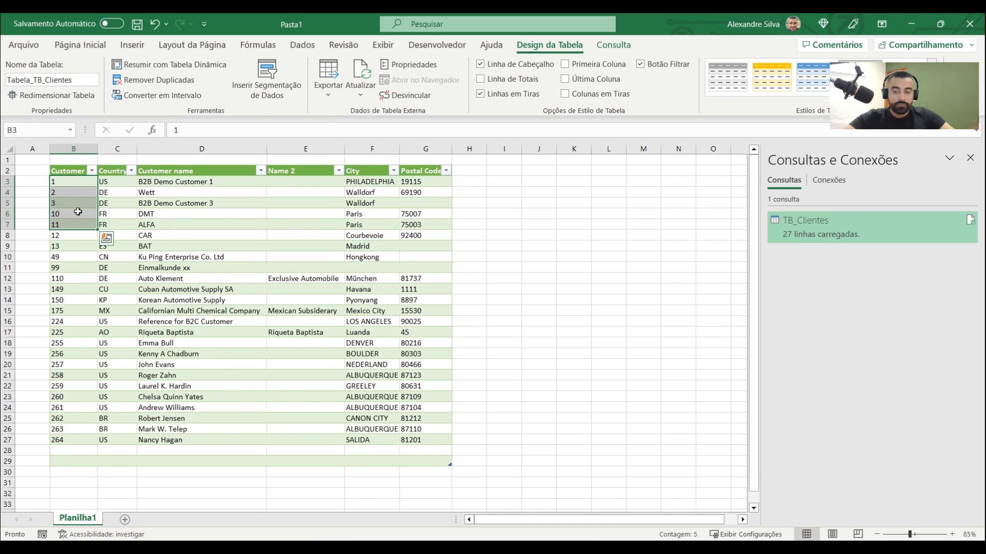
click(79, 206)
drag(74, 183, 83, 436)
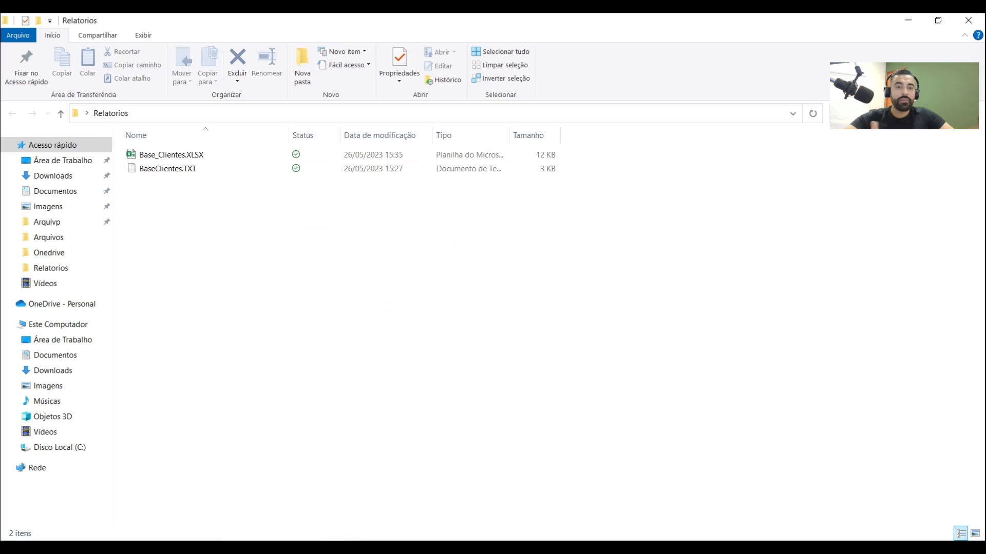
Review Base_Clientes.XLSX in the Relatorios folder window, then the headers and customer rows of the table loaded in Excel
drag(456, 125, 712, 288)
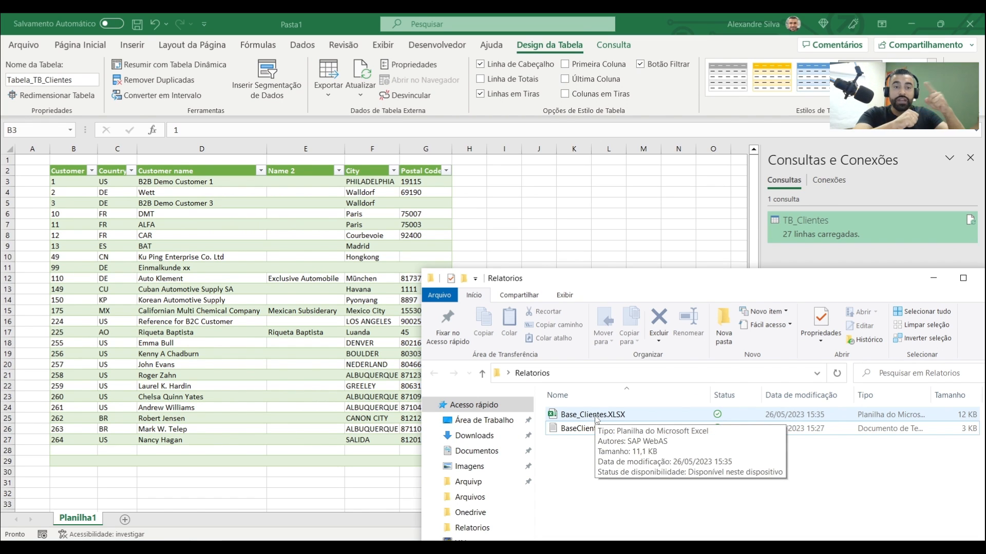
click(65, 178)
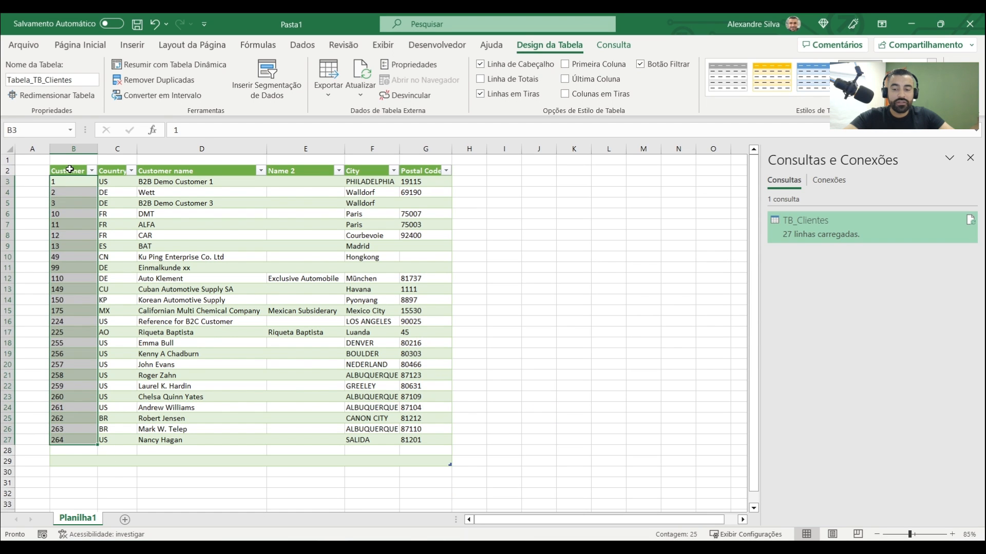
click(68, 170)
drag(70, 171, 299, 287)
click(299, 286)
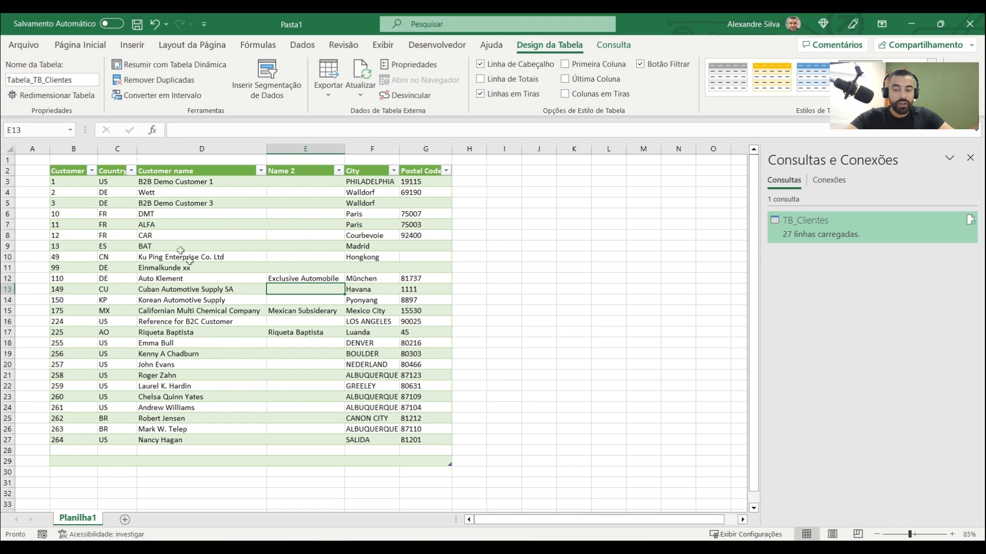
click(168, 238)
drag(68, 171, 436, 438)
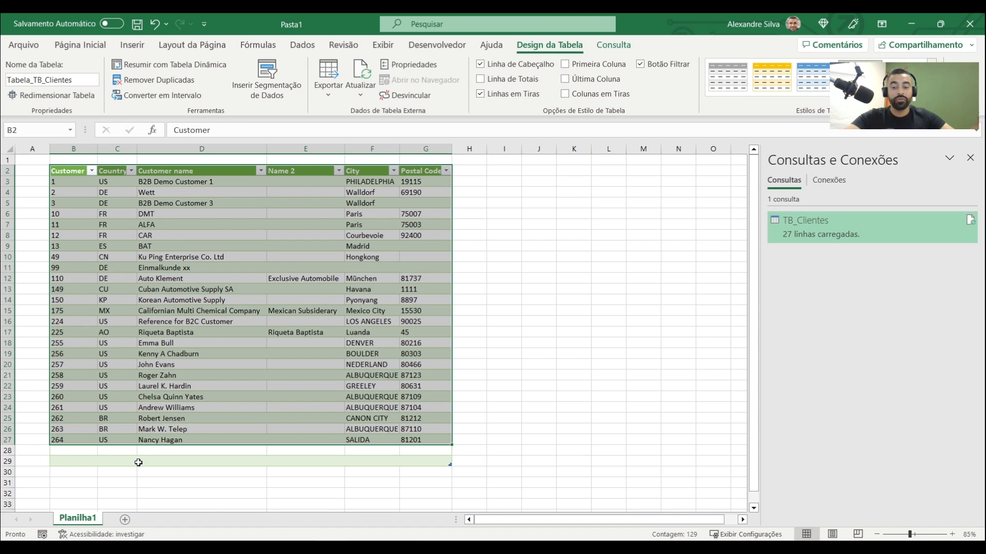
click(88, 460)
drag(73, 440, 92, 237)
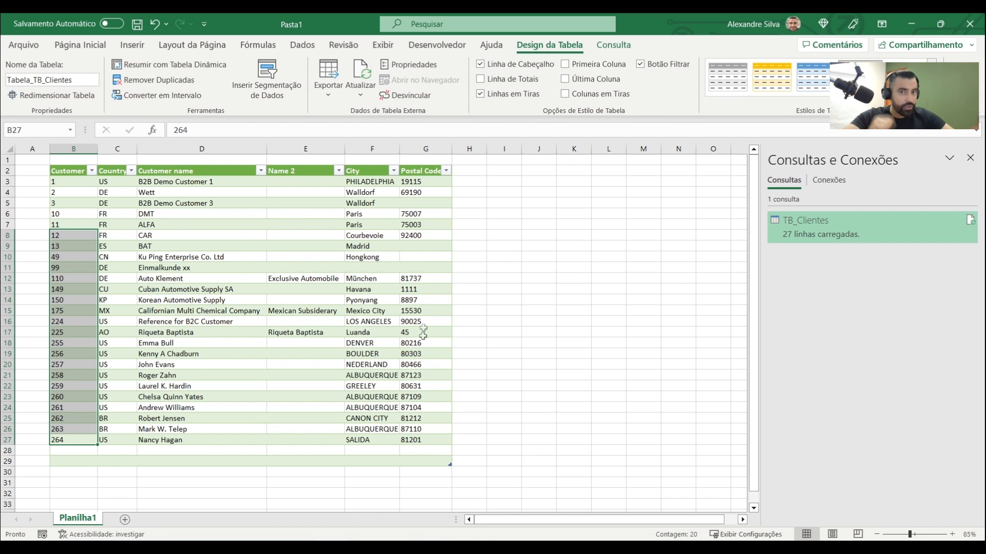
click(354, 277)
drag(74, 182, 422, 442)
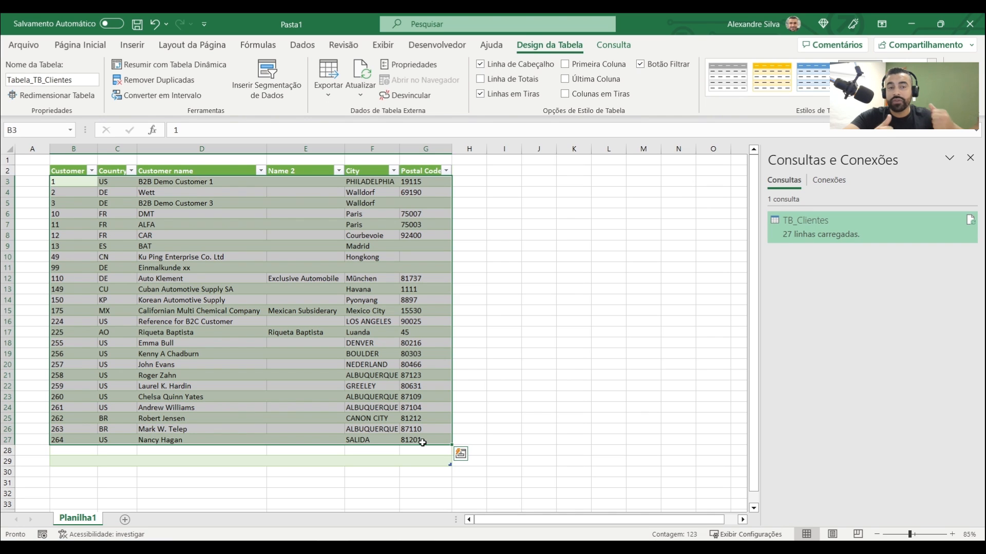
click(529, 289)
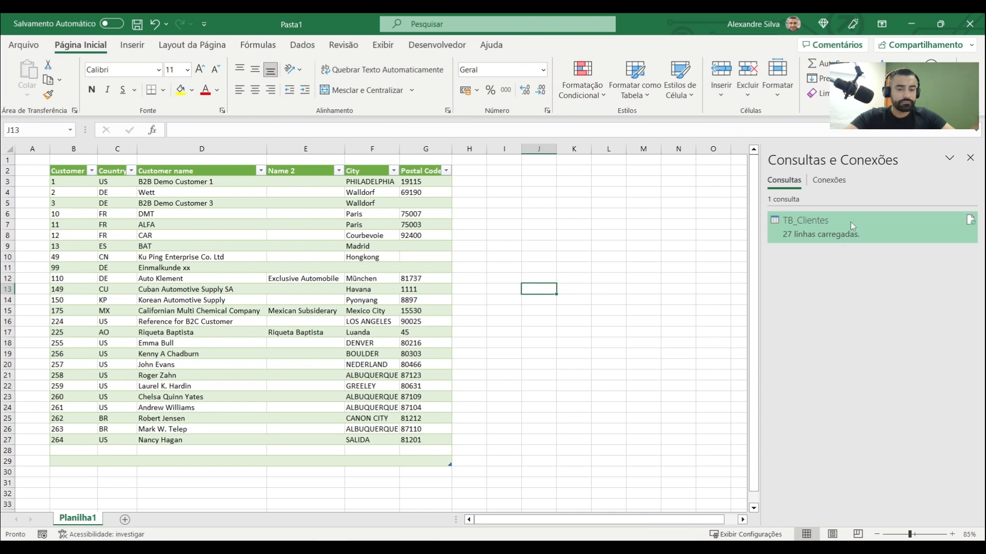
Preview the TB_Clientes query's details, including its columns, last refresh, load status and data source
mouse_move(870, 224)
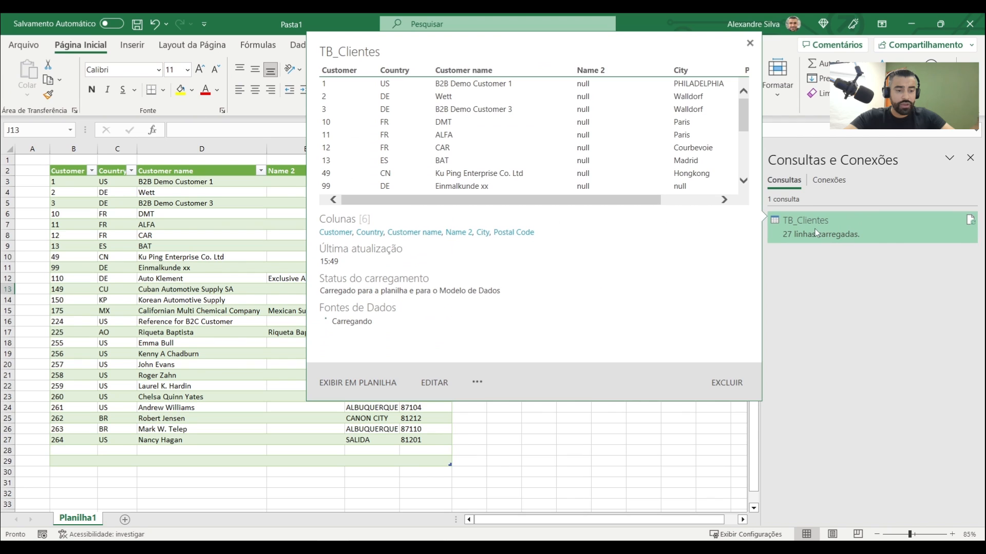
click(547, 430)
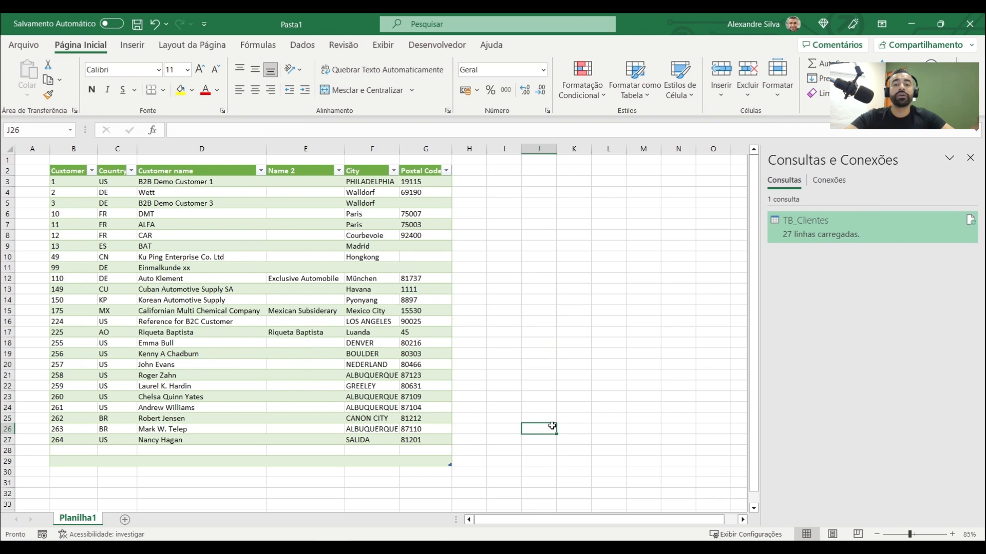
click(531, 172)
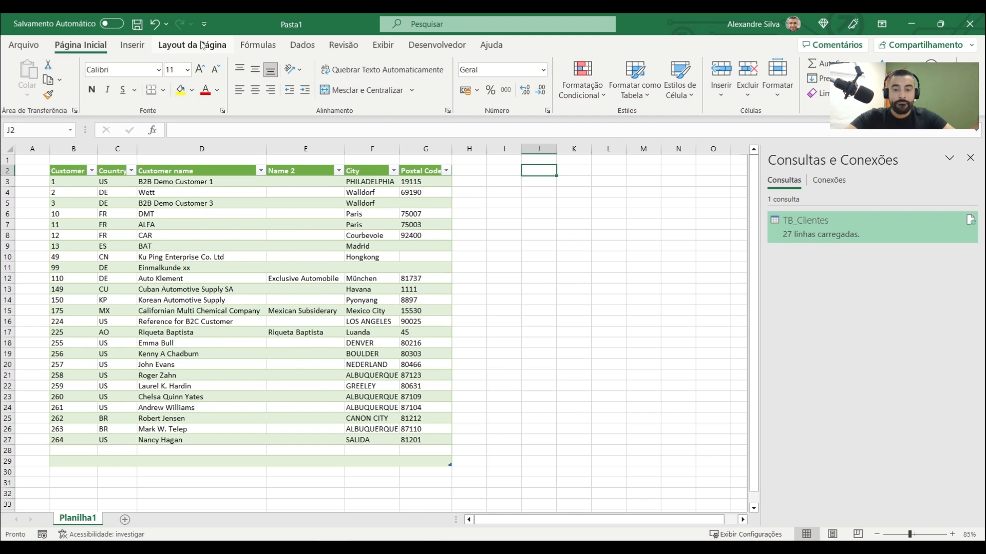
click(303, 48)
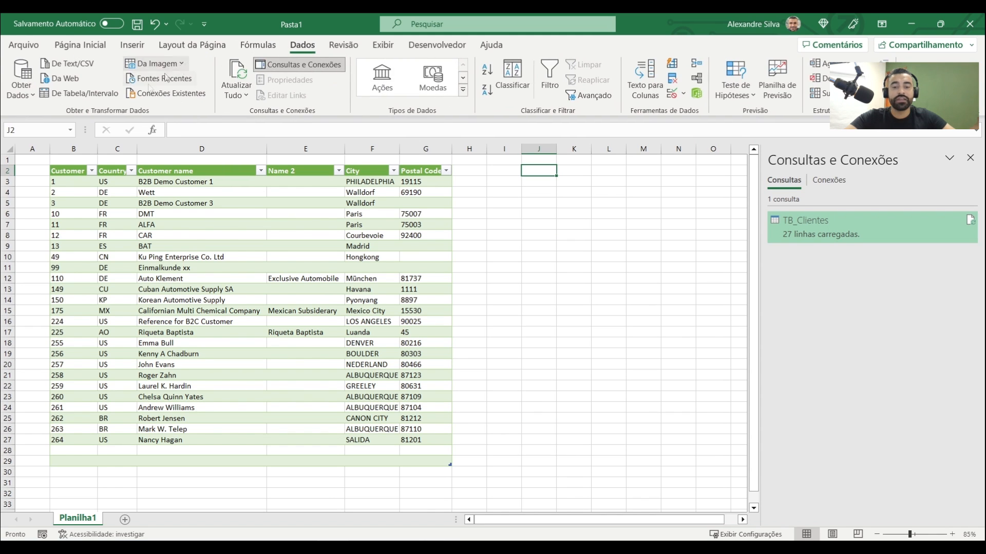
click(32, 98)
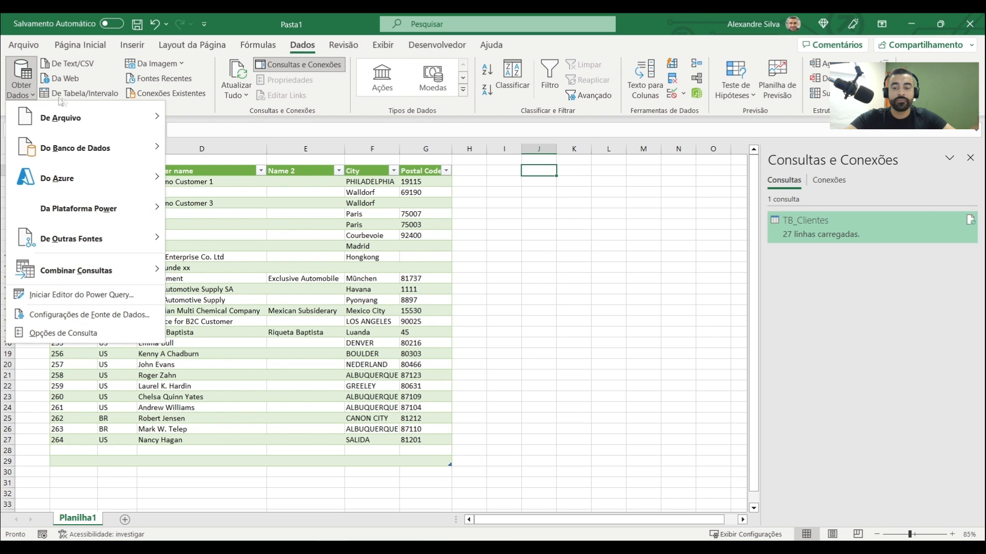
mouse_move(78, 120)
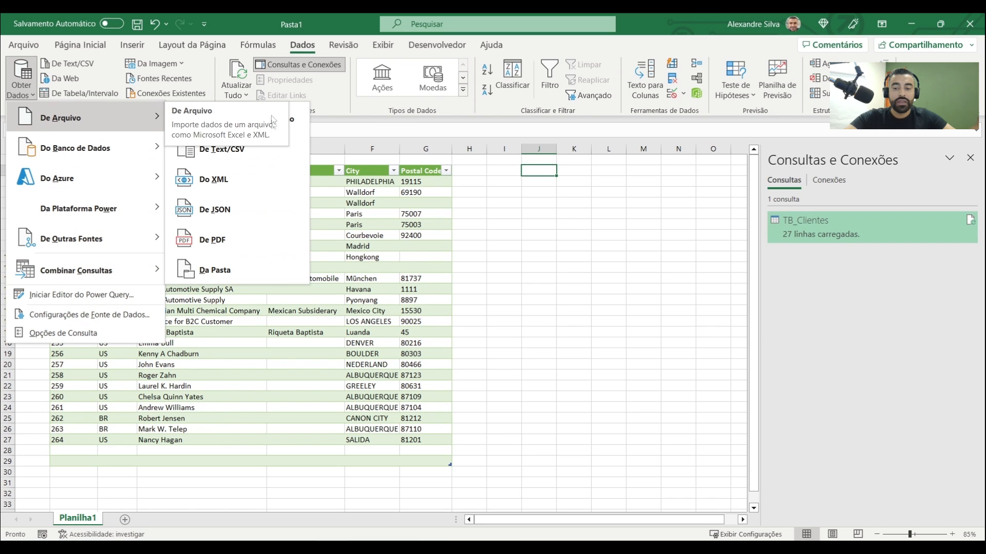
key(ctrl+2)
drag(266, 146, 303, 135)
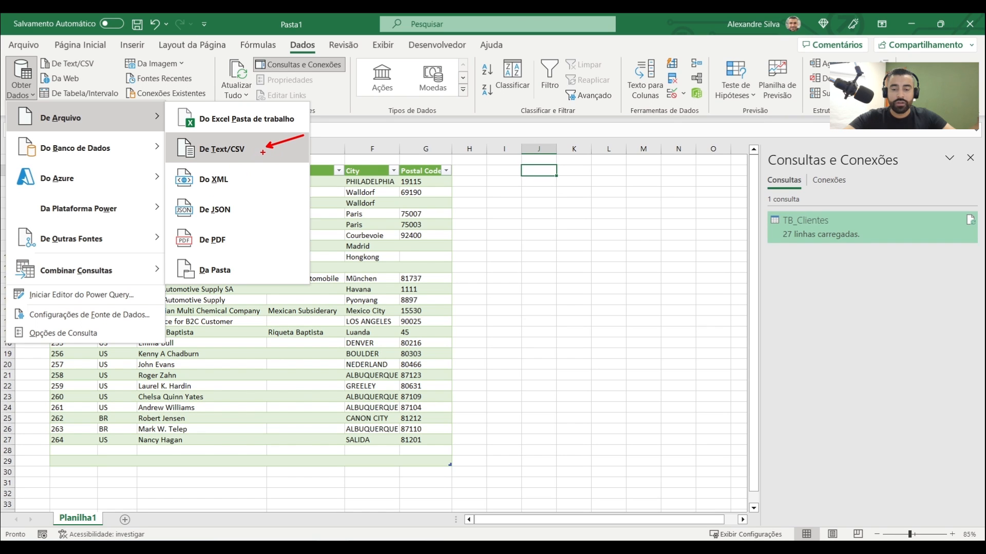
key(Escape)
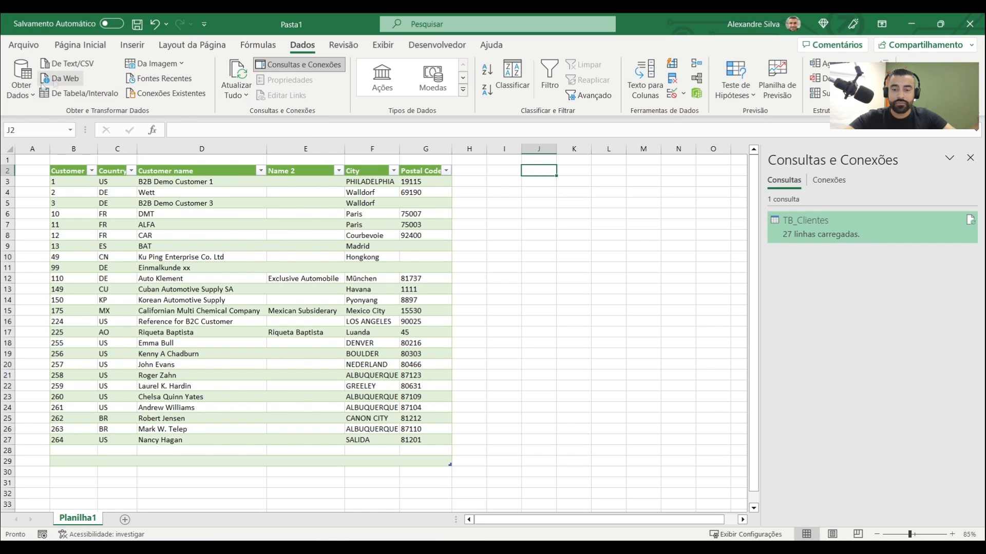
Import BaseClientes.TXT from the Relatorios folder as a text/CSV data source
click(21, 77)
mouse_move(60, 122)
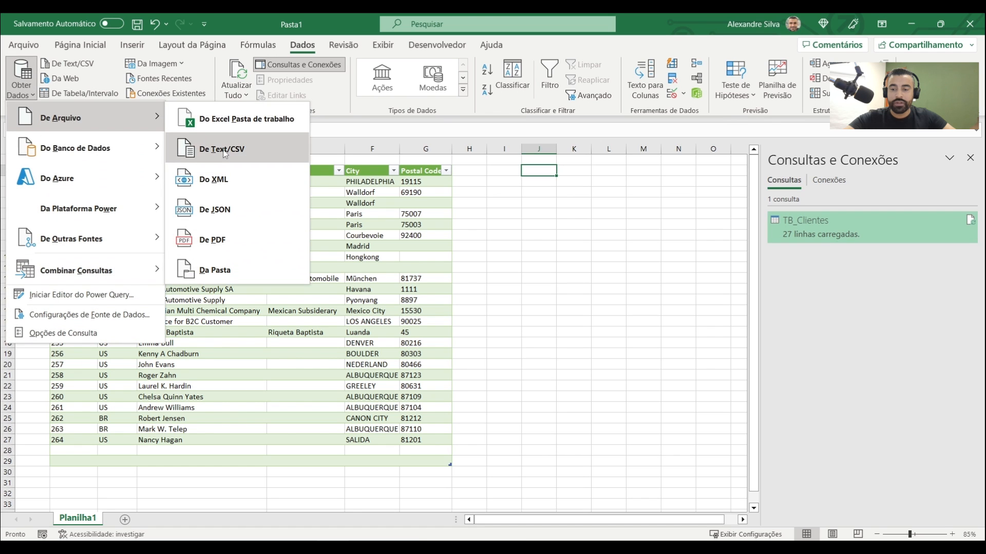
click(254, 147)
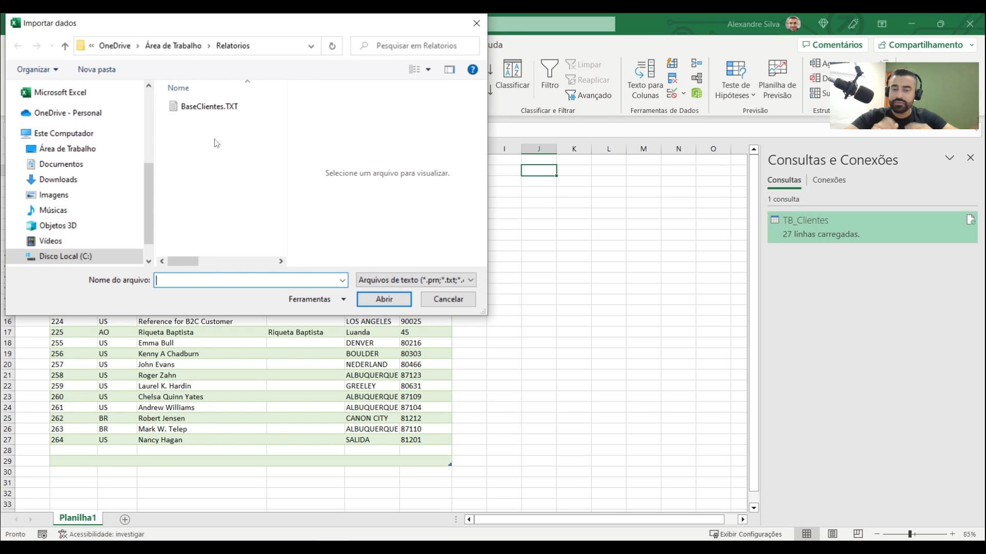
click(205, 107)
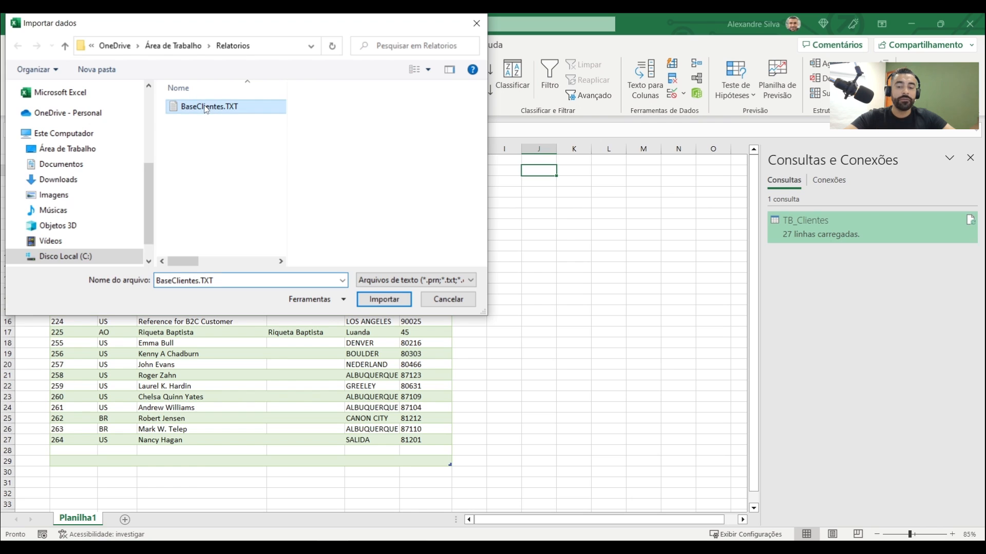
click(385, 299)
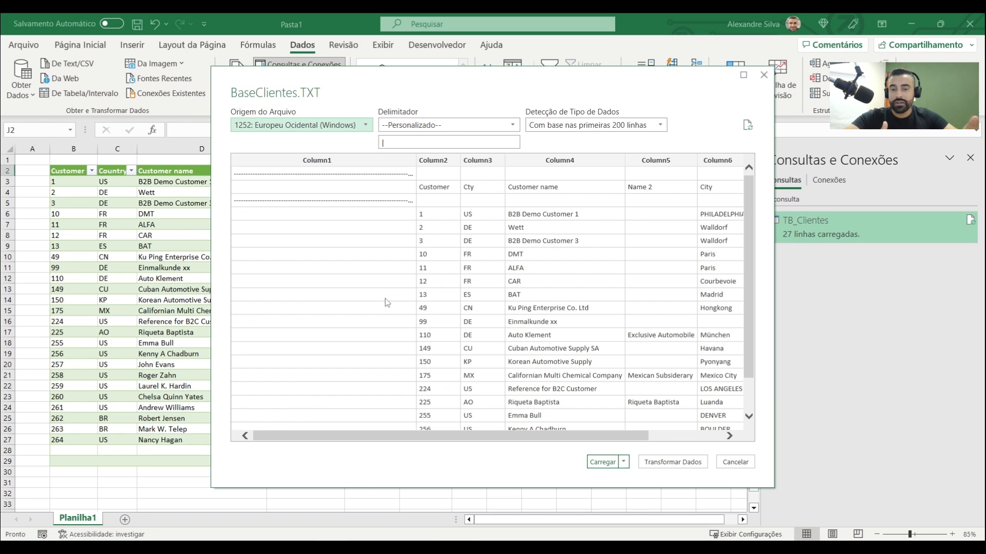
Set the data type detection for BaseClientes.TXT to Não detectar tipos de dados and open the data in the Power Query Editor
drag(609, 437, 569, 438)
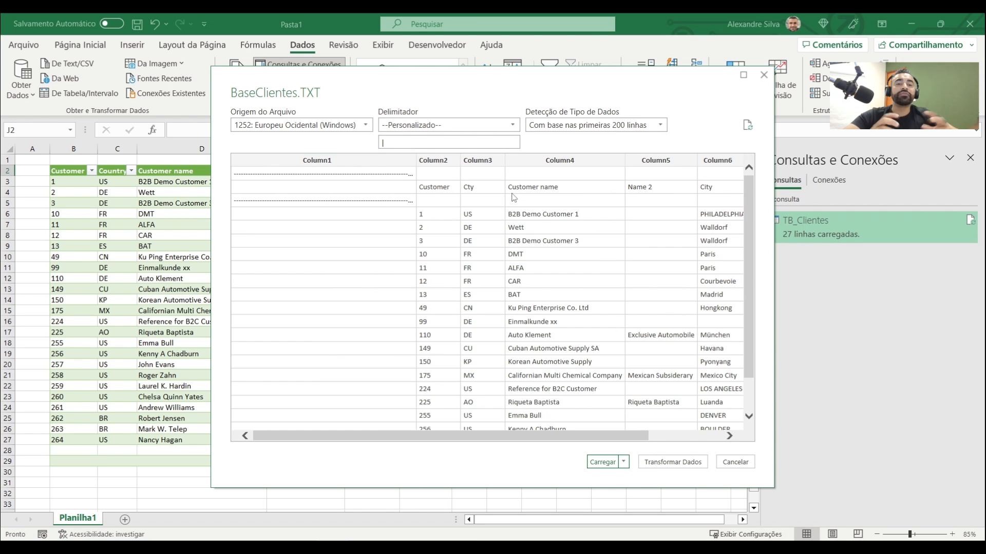
drag(570, 440, 602, 441)
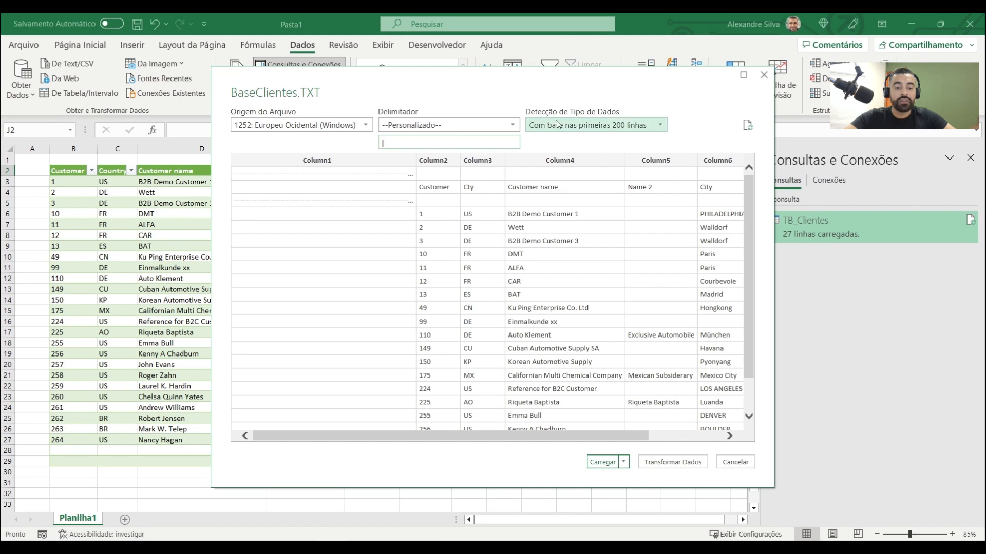
click(648, 125)
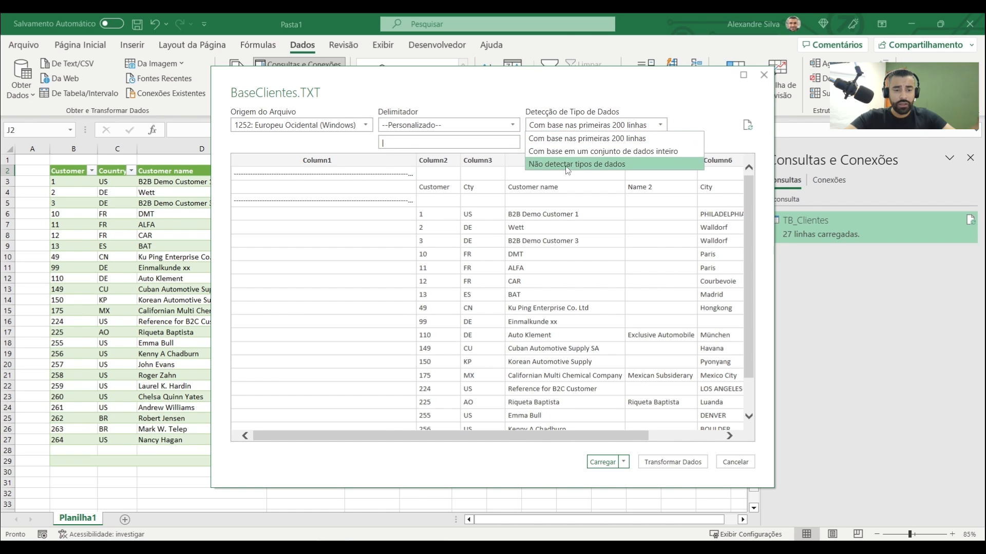
click(568, 165)
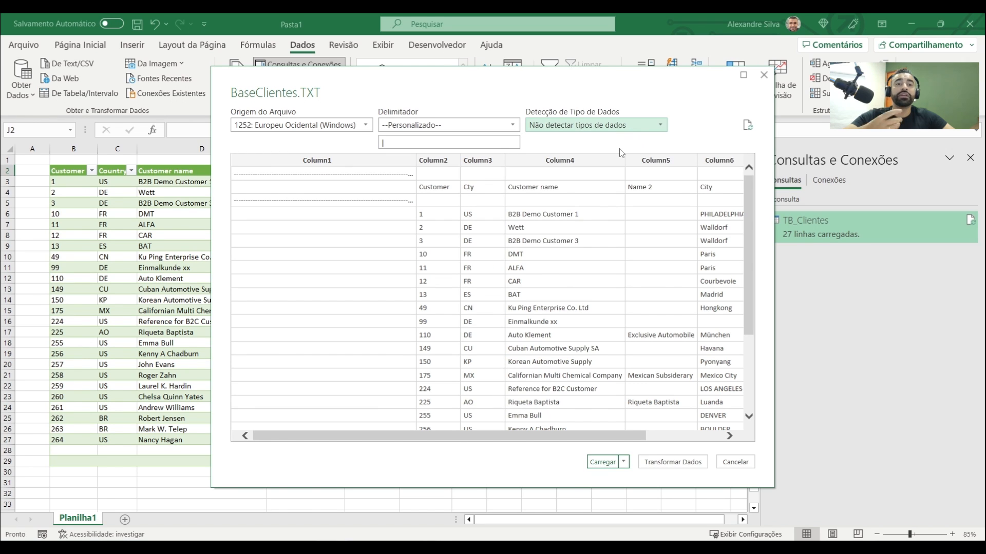
click(681, 462)
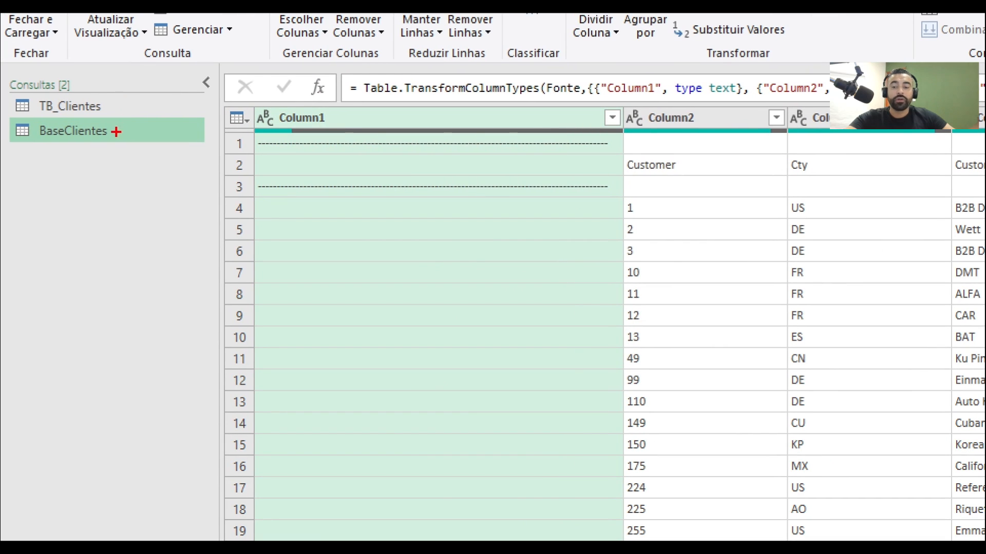
Examine the query list and the BaseClientes columns from Column1 through Column8
drag(119, 103, 192, 70)
drag(126, 134, 188, 102)
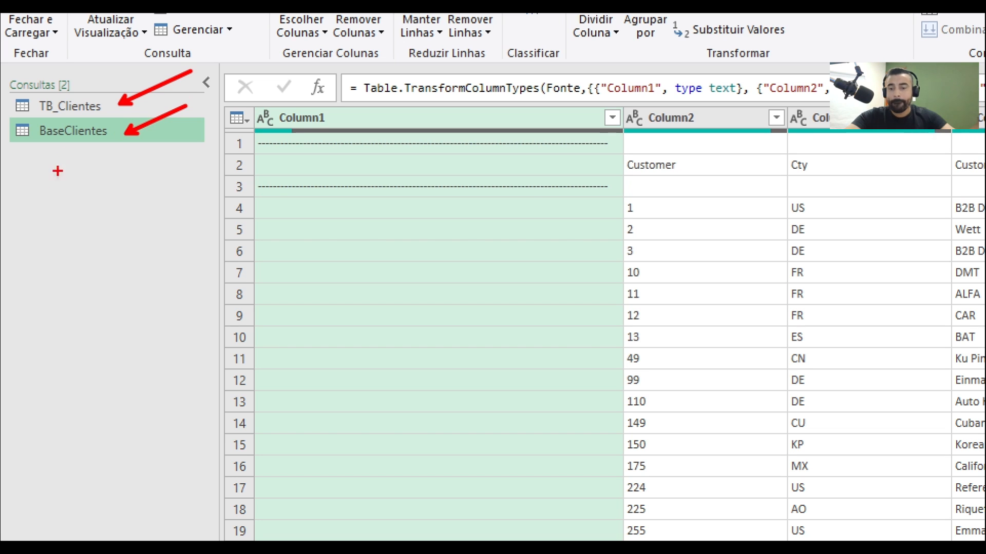
key(Escape)
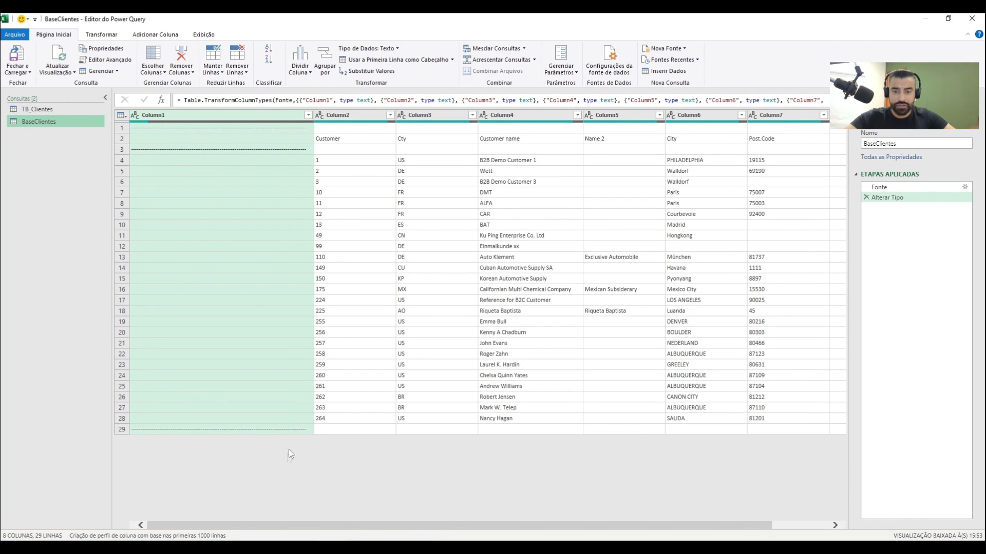
drag(268, 527, 136, 531)
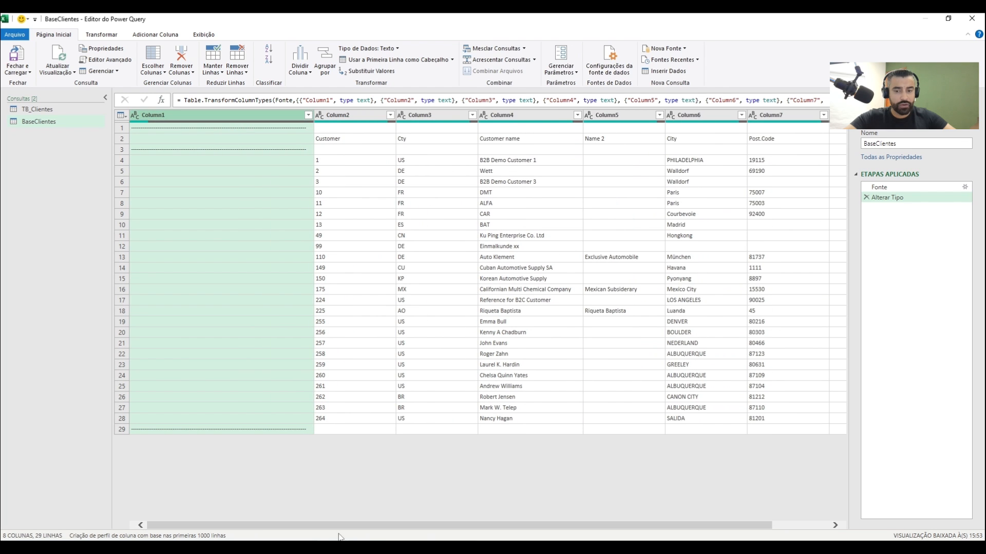
drag(340, 530, 397, 529)
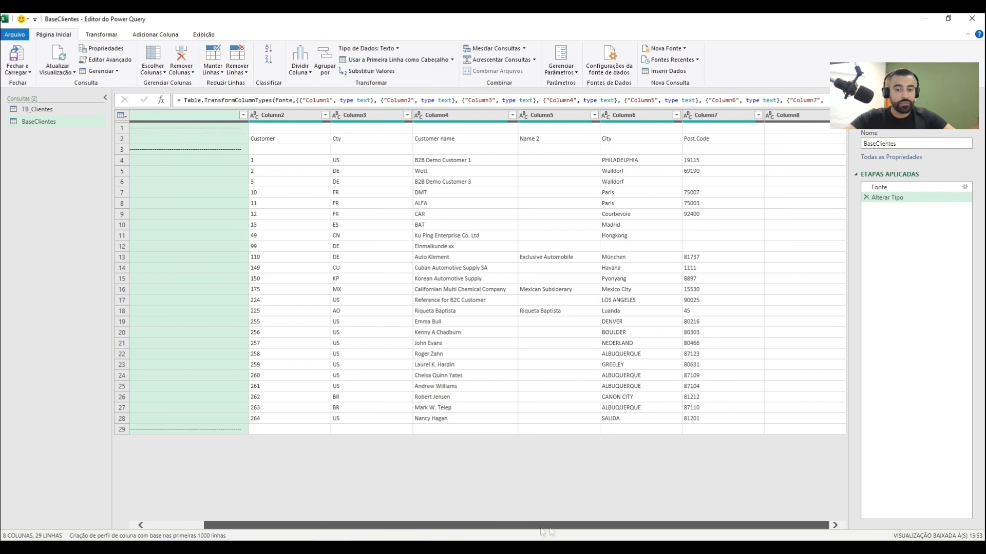
click(788, 115)
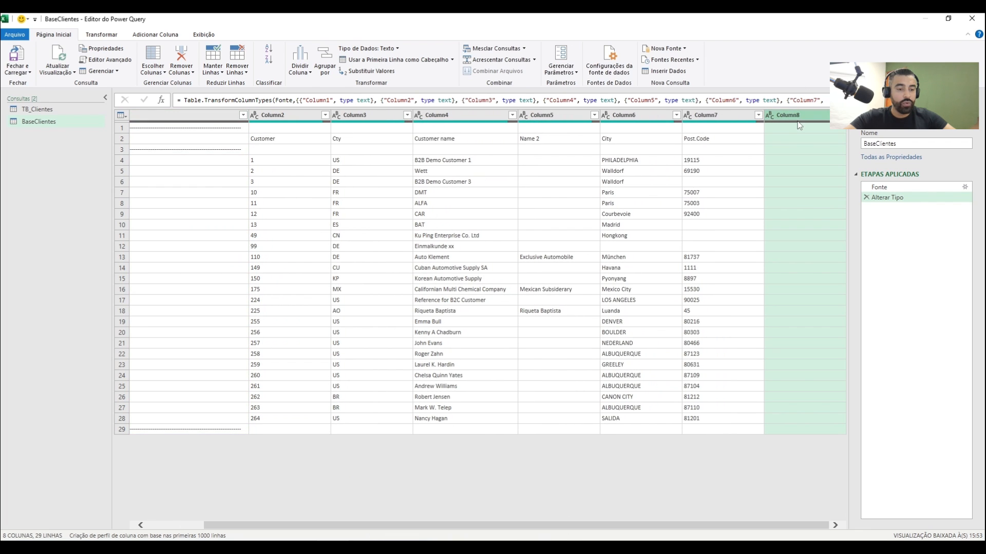
click(186, 117)
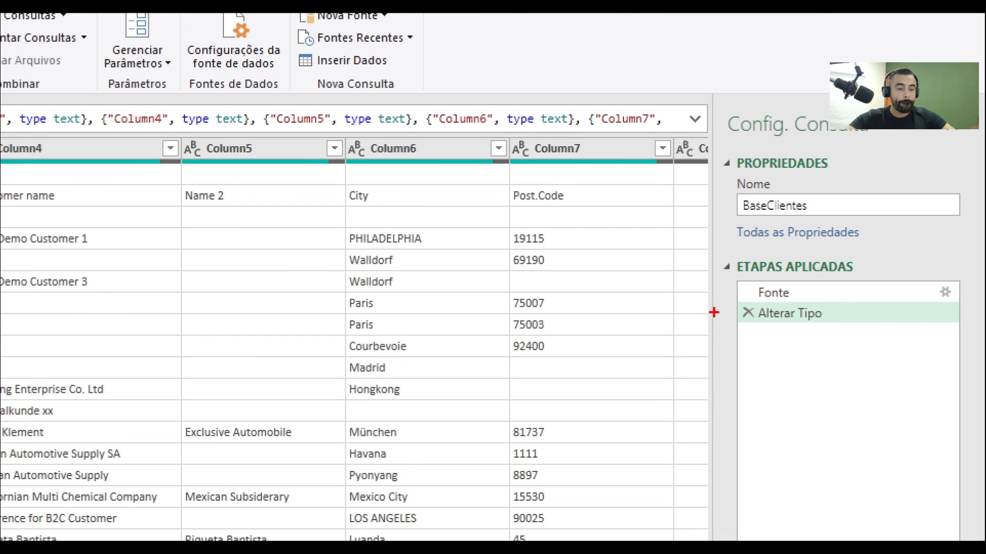
Delete the Alterar Tipo applied step from the BaseClientes query
drag(733, 301, 662, 280)
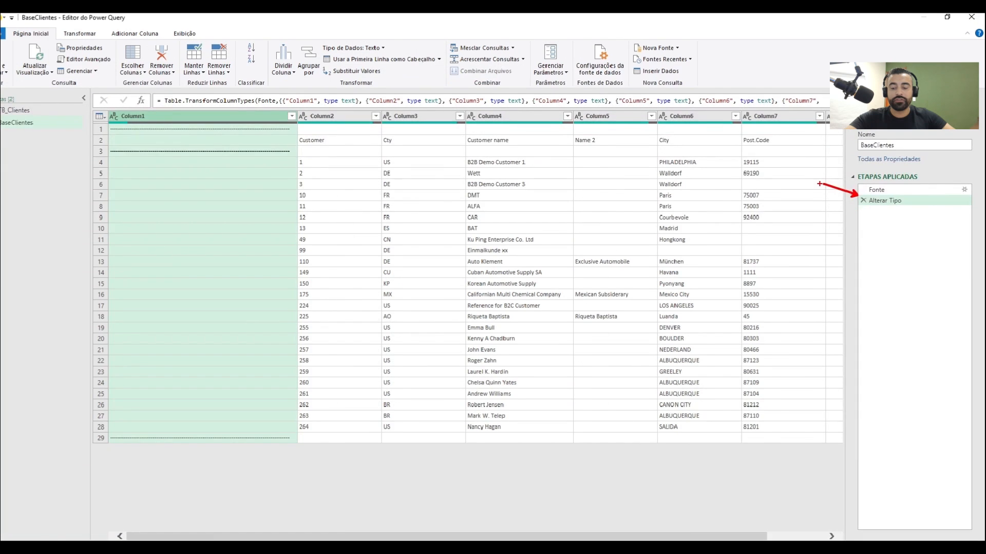
click(866, 199)
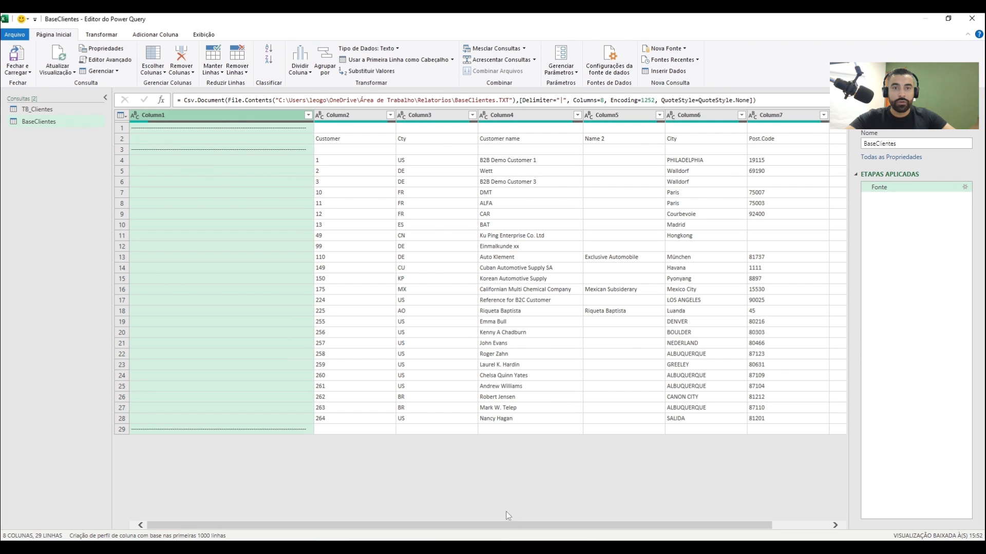
Remove Column1 and Column8 from the BaseClientes query
drag(522, 531, 578, 531)
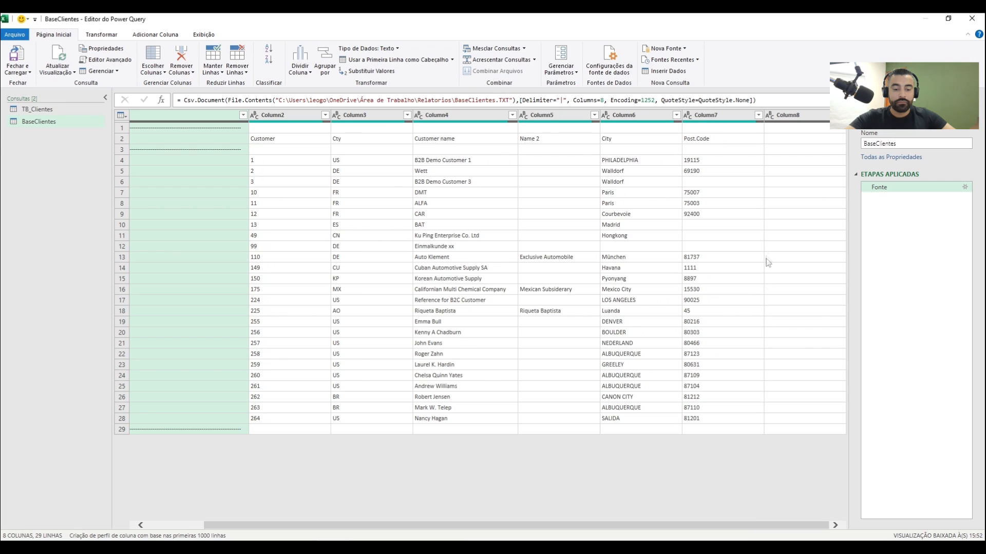
ctrl+click(799, 118)
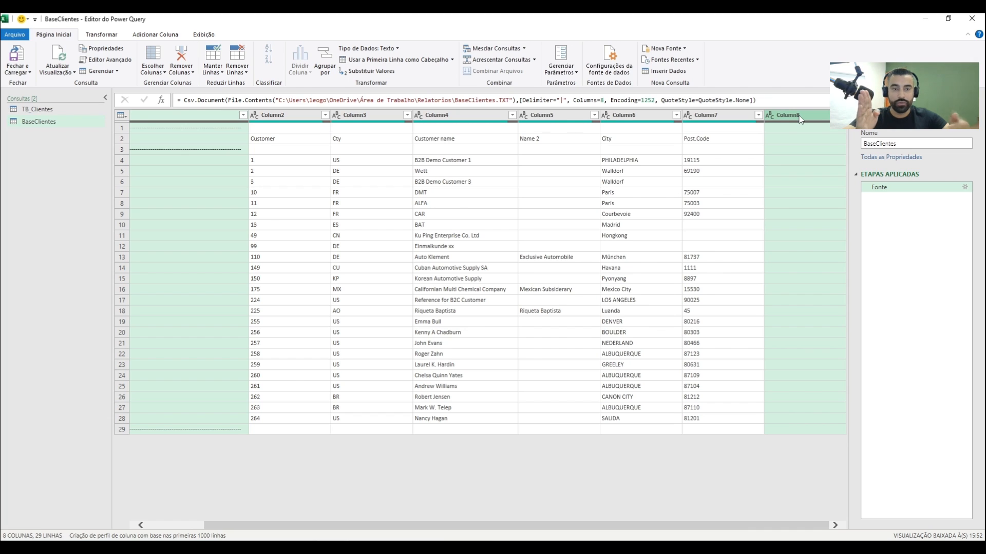
right_click(798, 118)
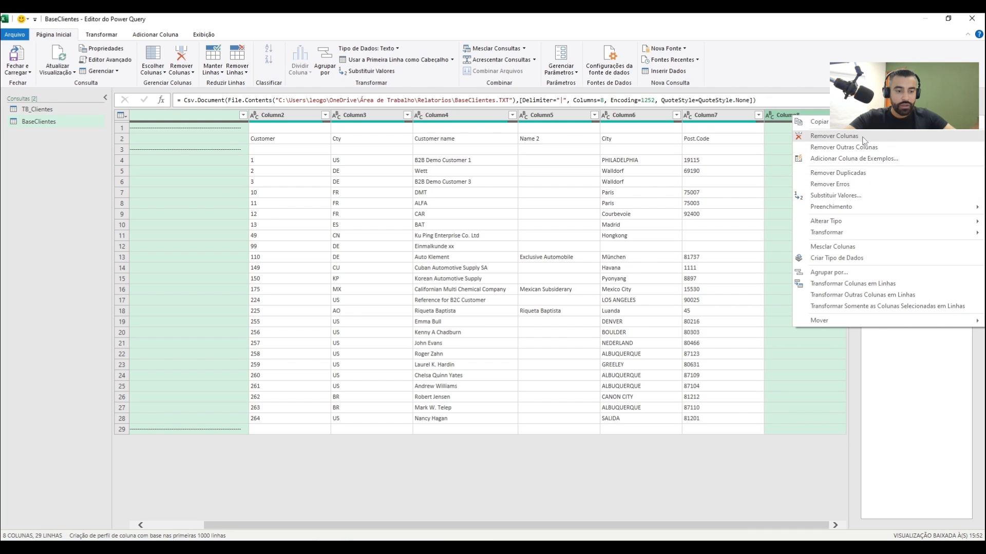
click(834, 136)
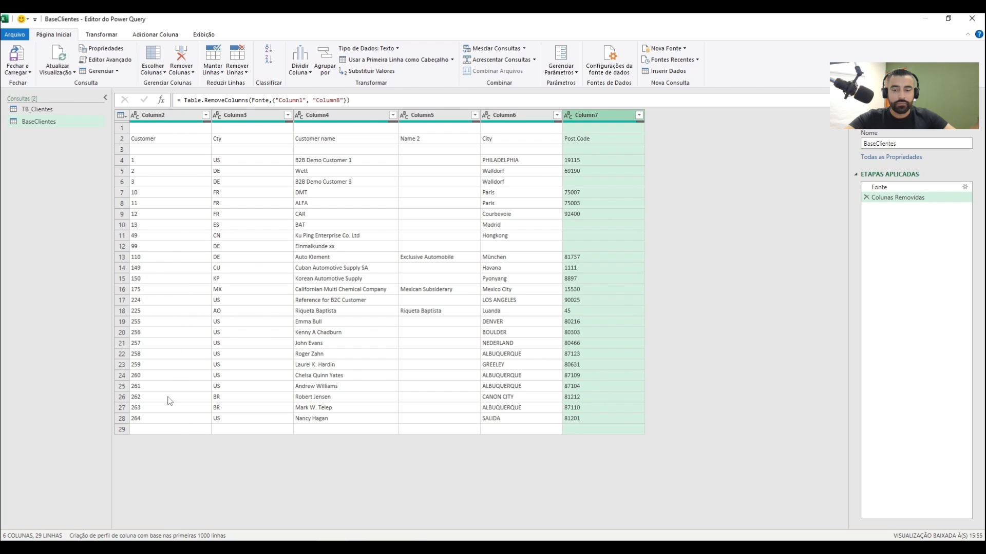
Examine the first rows of BaseClientes to see where the column titles sit relative to the top row
click(128, 130)
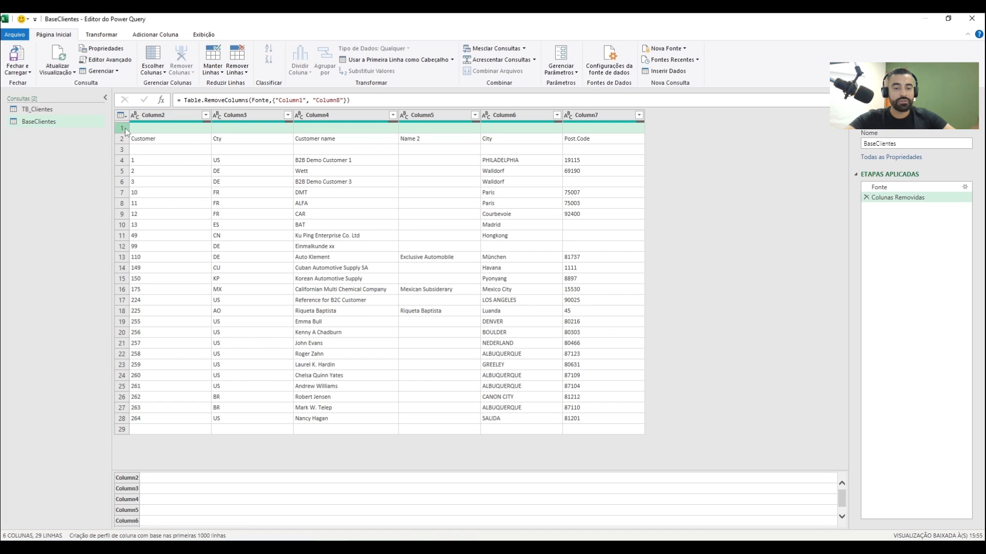
click(125, 140)
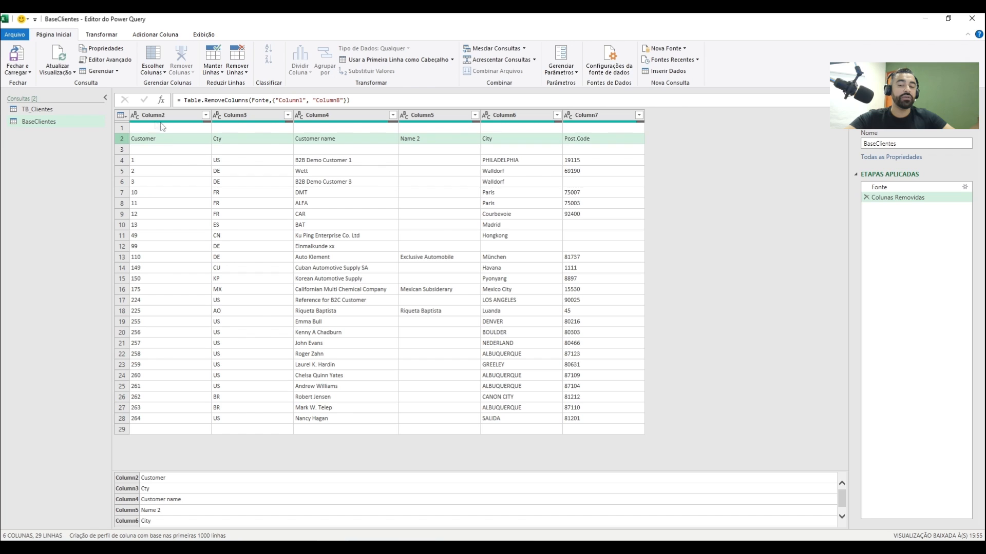
click(124, 129)
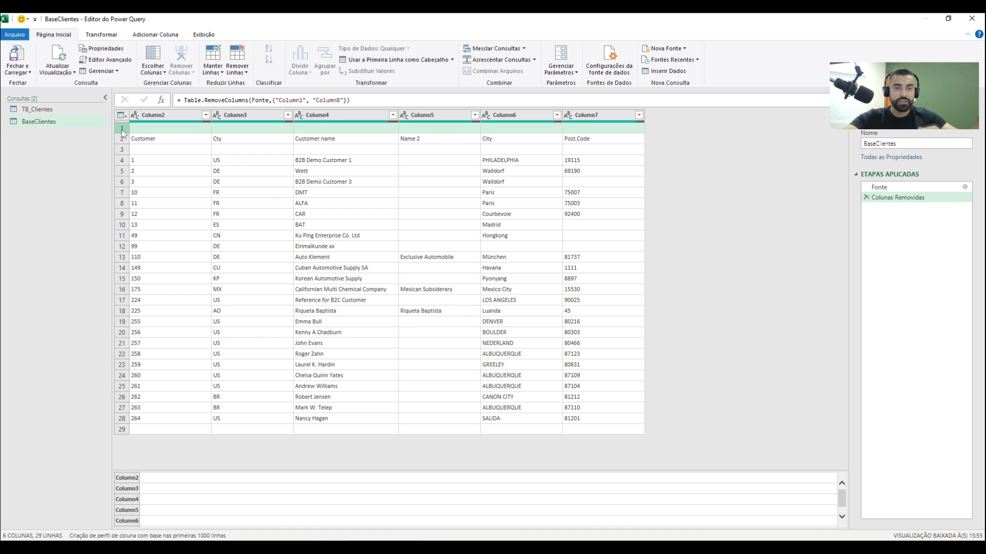
click(204, 170)
click(120, 131)
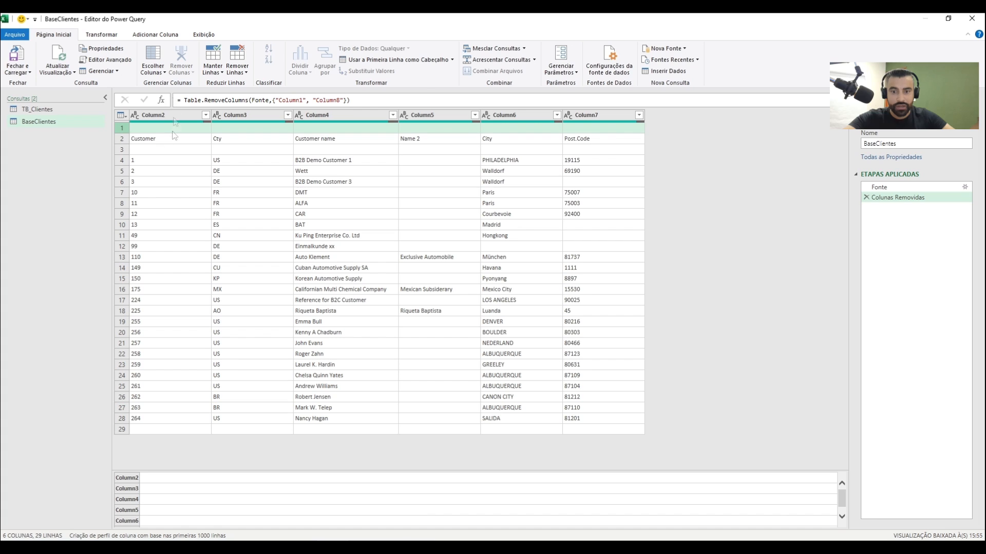
click(175, 182)
click(124, 129)
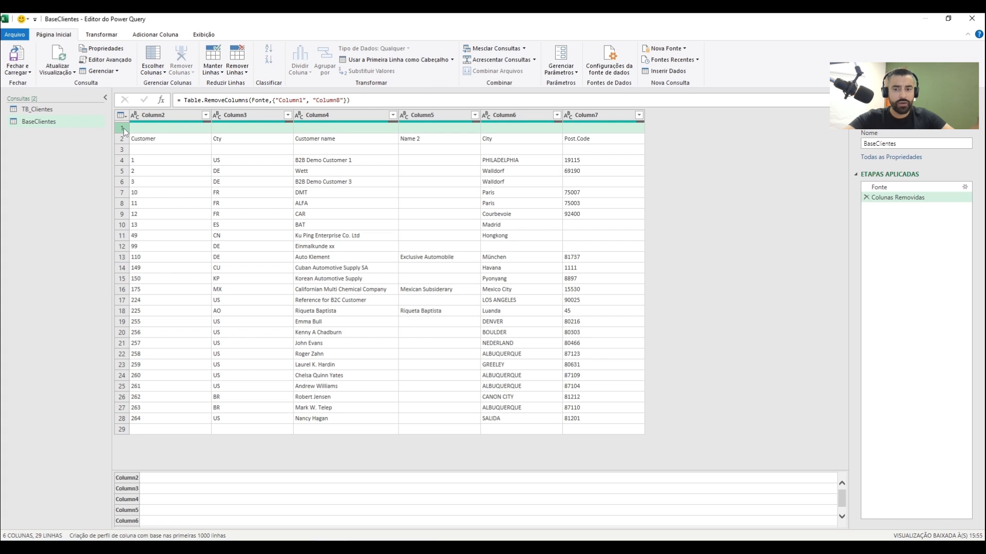
click(148, 182)
click(125, 128)
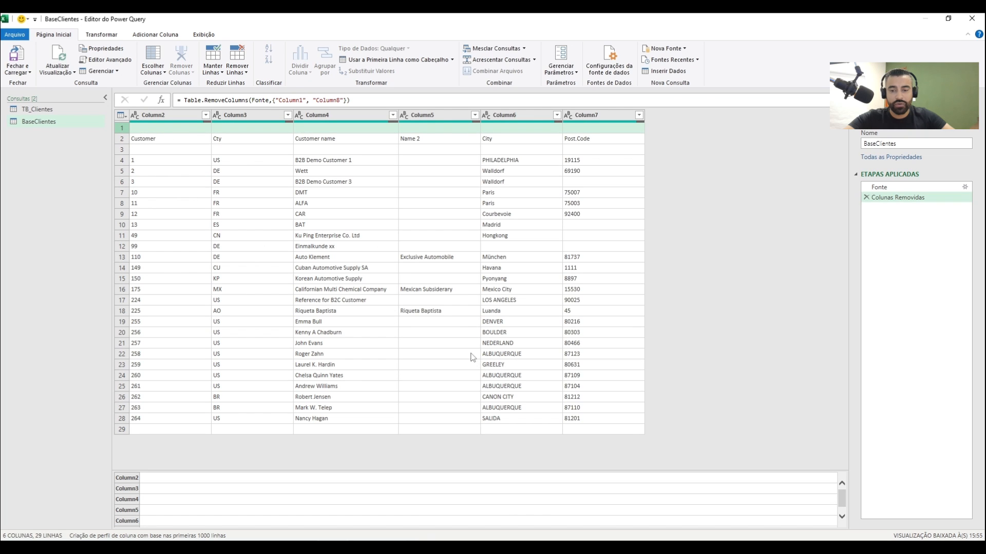
click(249, 76)
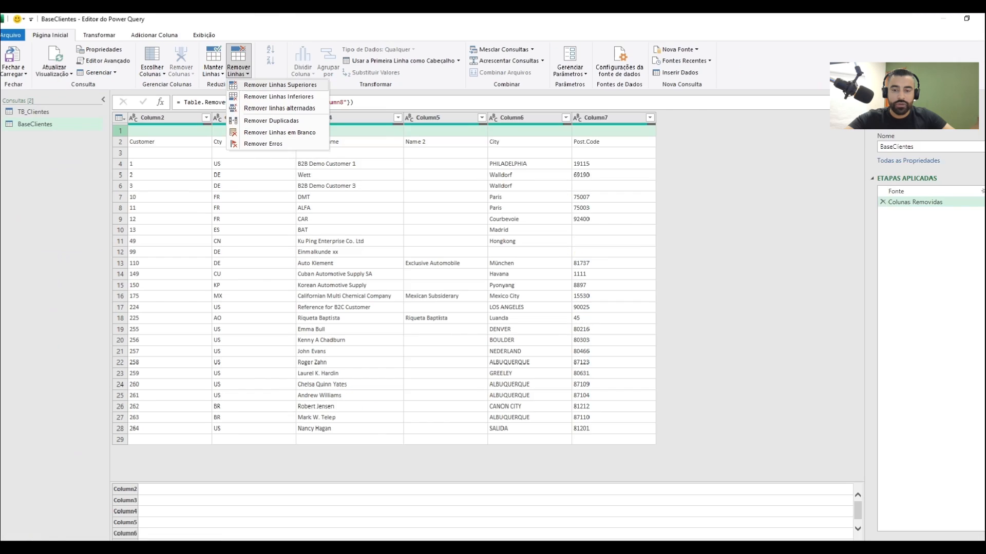
click(271, 81)
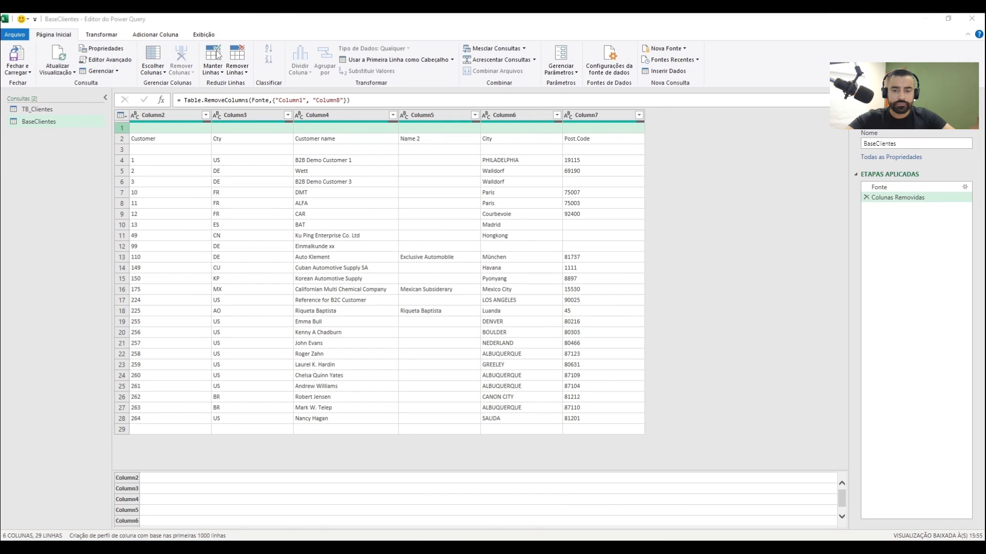
click(240, 76)
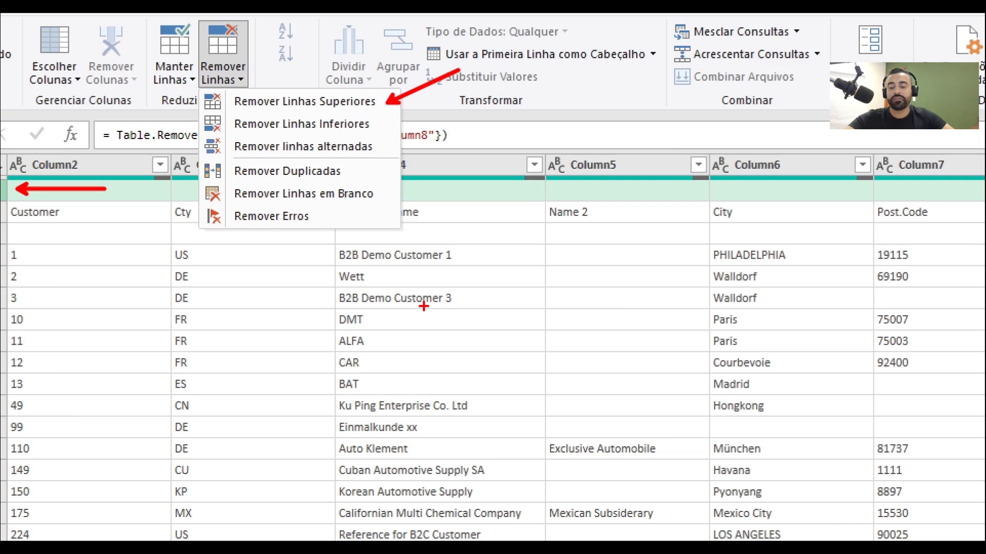
key(Escape)
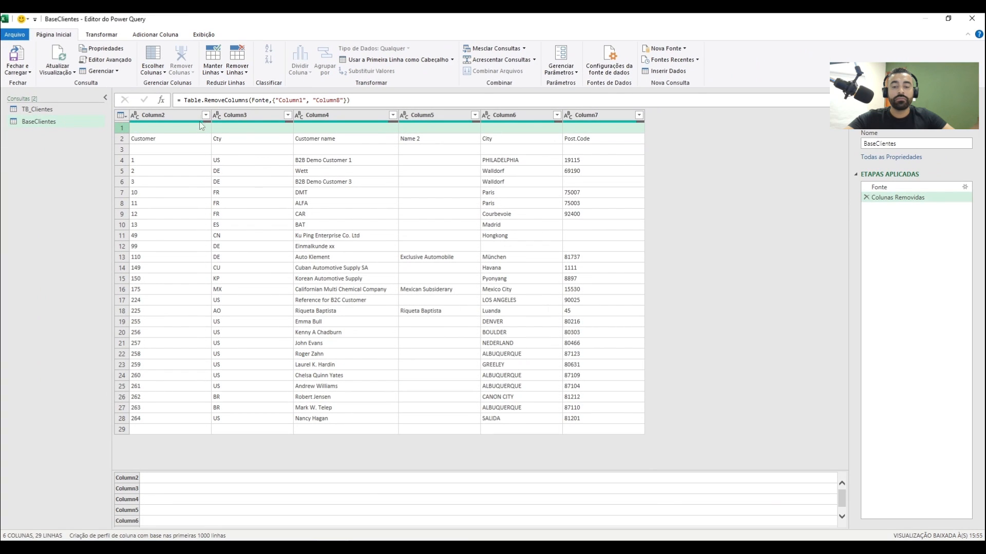
Remove 1 top row from the BaseClientes query with Remover Linhas Superiores
click(236, 69)
click(300, 85)
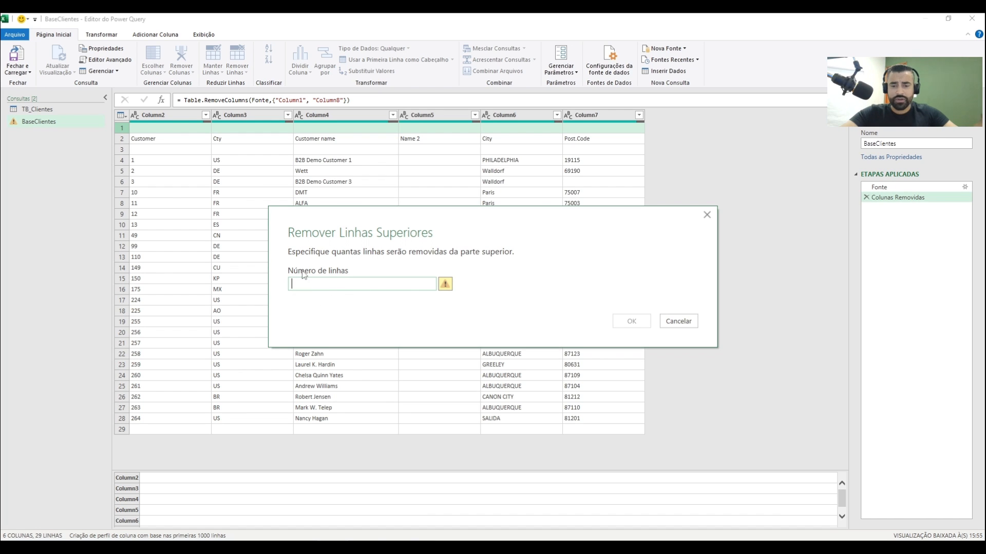
text(1)
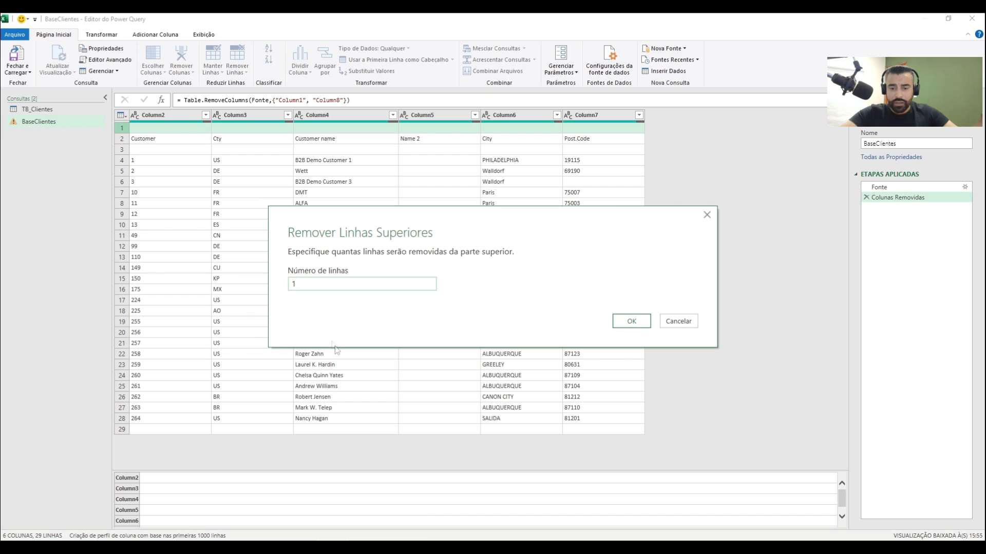
click(631, 321)
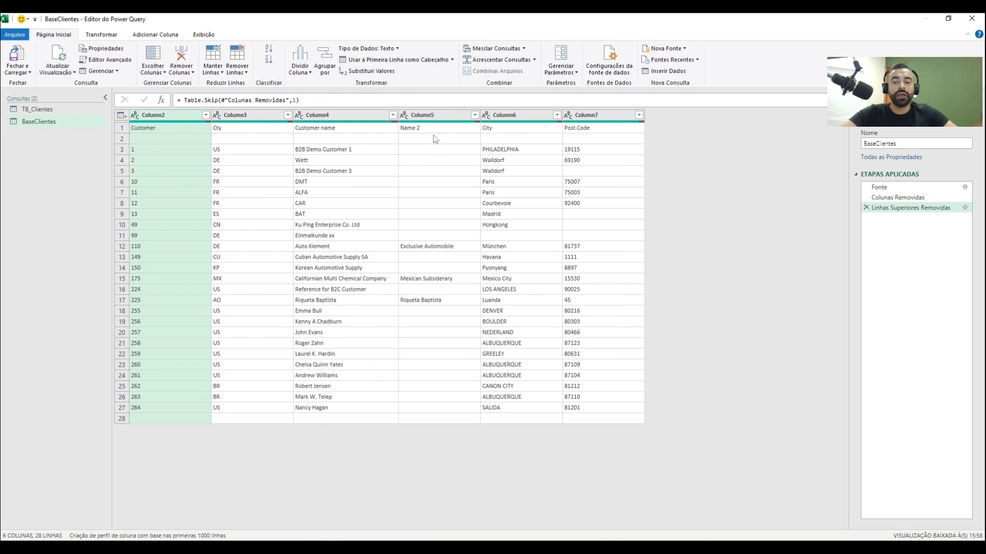
Promote the first row of BaseClientes to column headers and delete the Tipo Alterado applied step
click(123, 130)
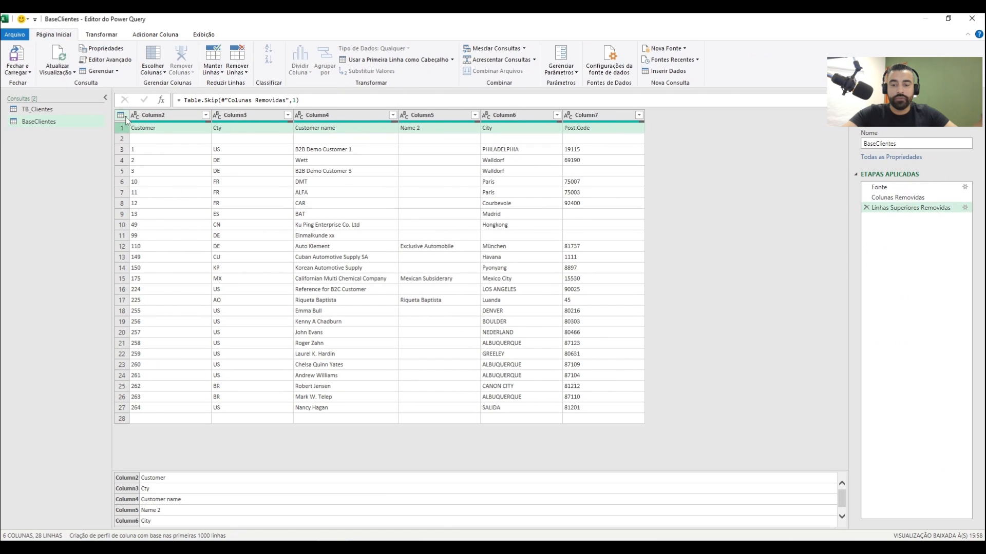
click(121, 115)
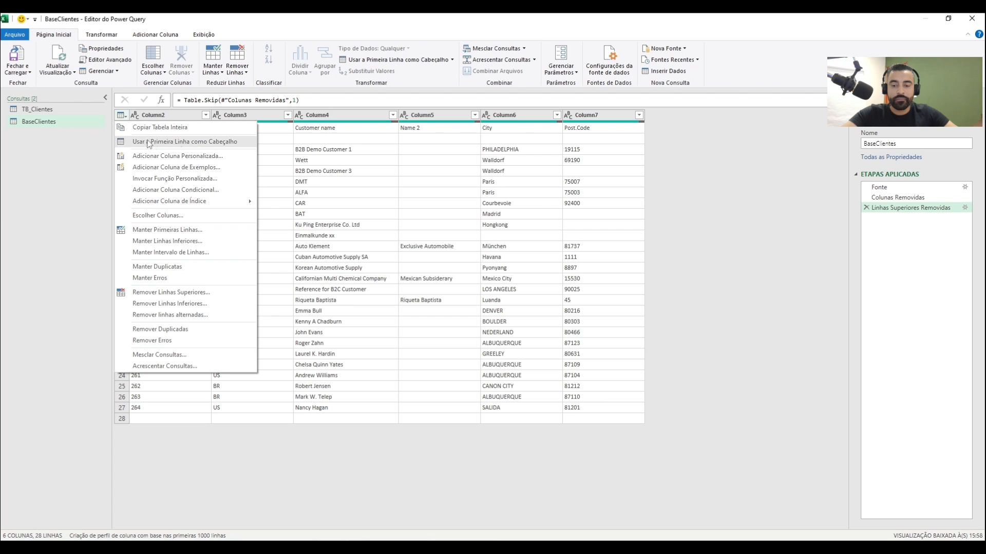
click(230, 142)
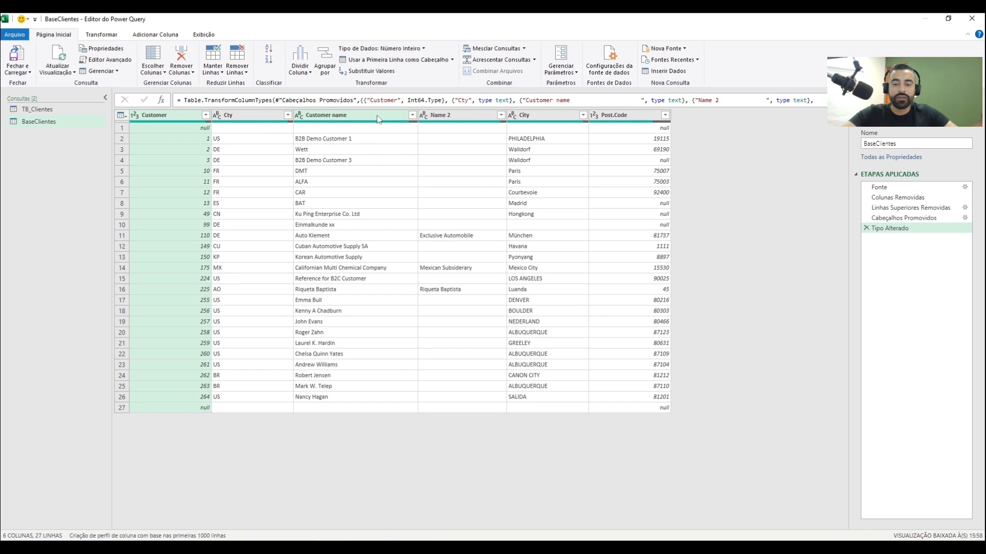
mouse_move(522, 124)
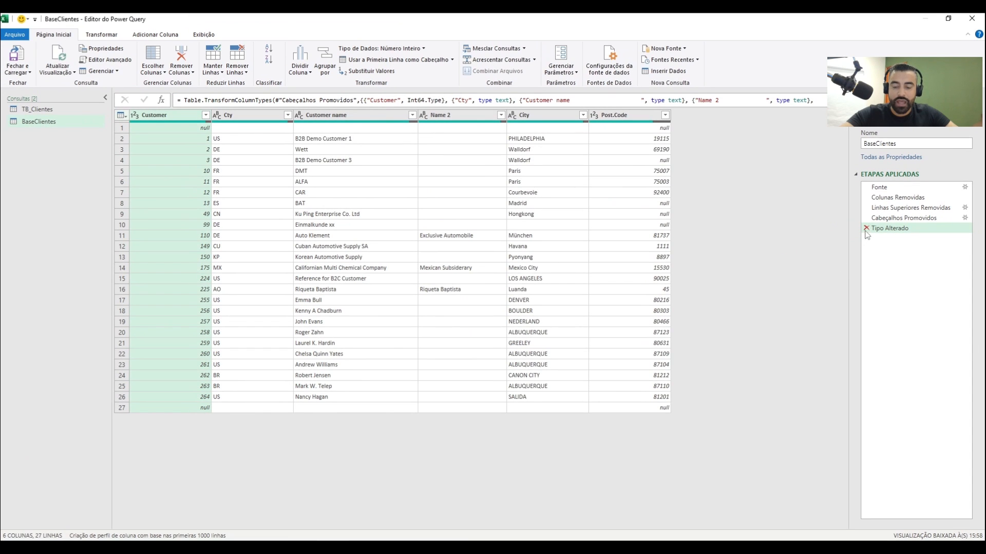
click(866, 229)
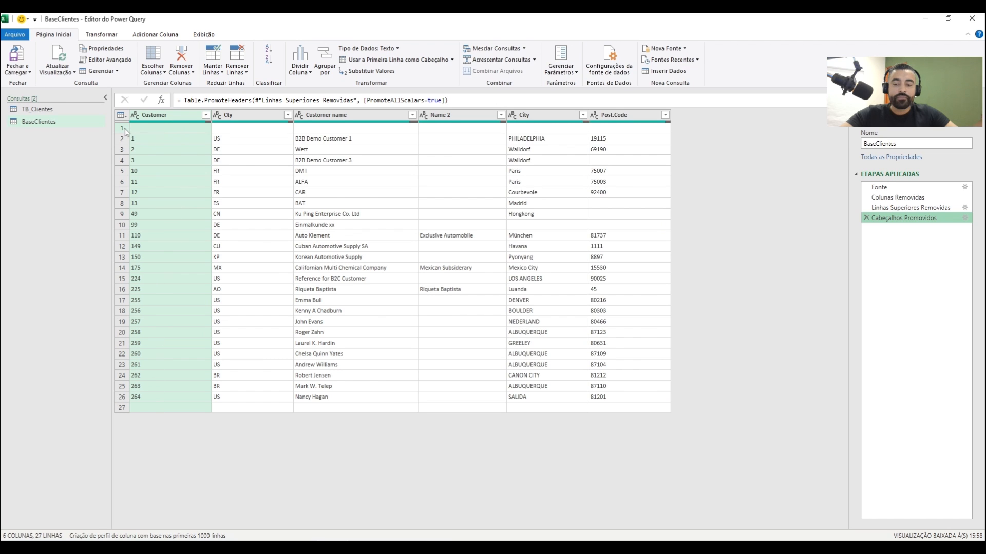
Filter the empty values out of the Customer column with Remover Vazio
click(123, 128)
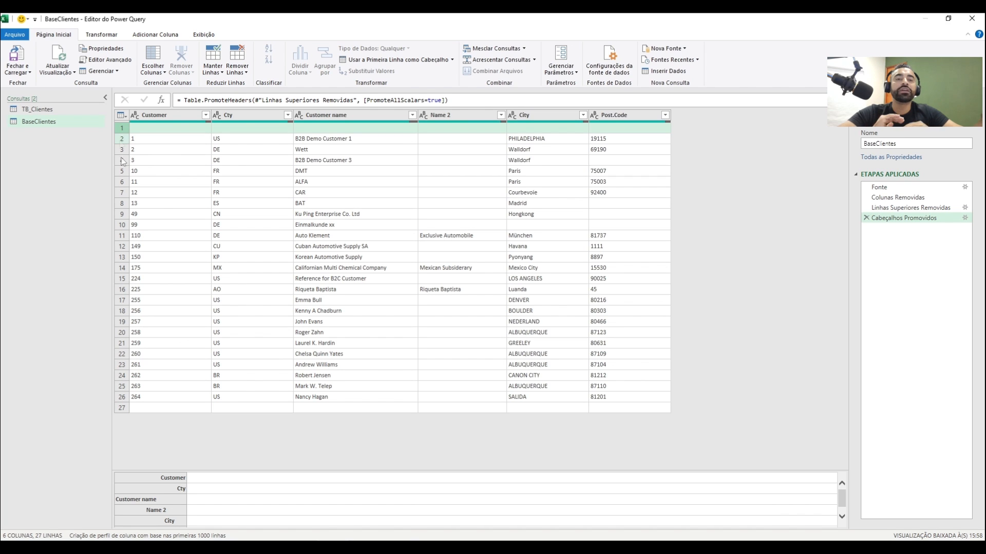
click(176, 181)
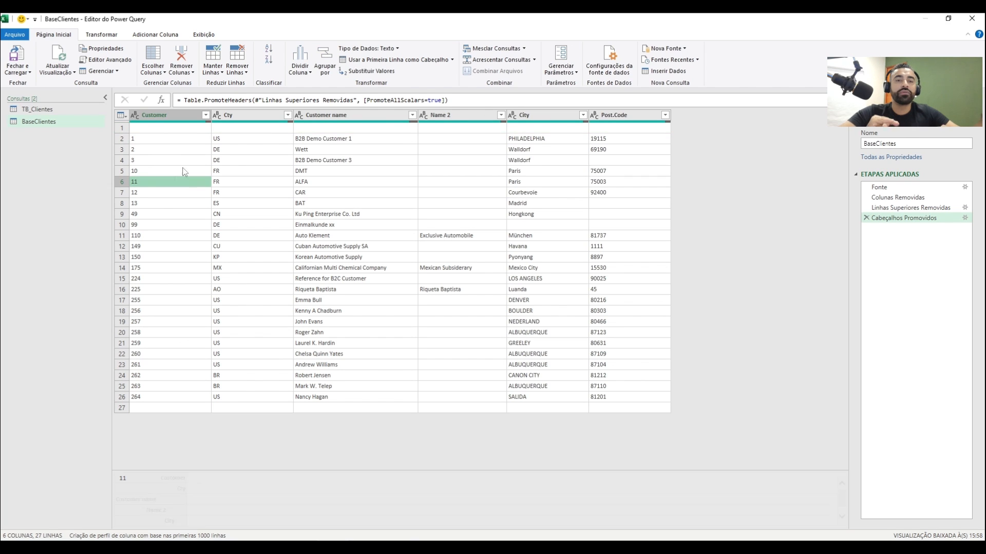
click(205, 116)
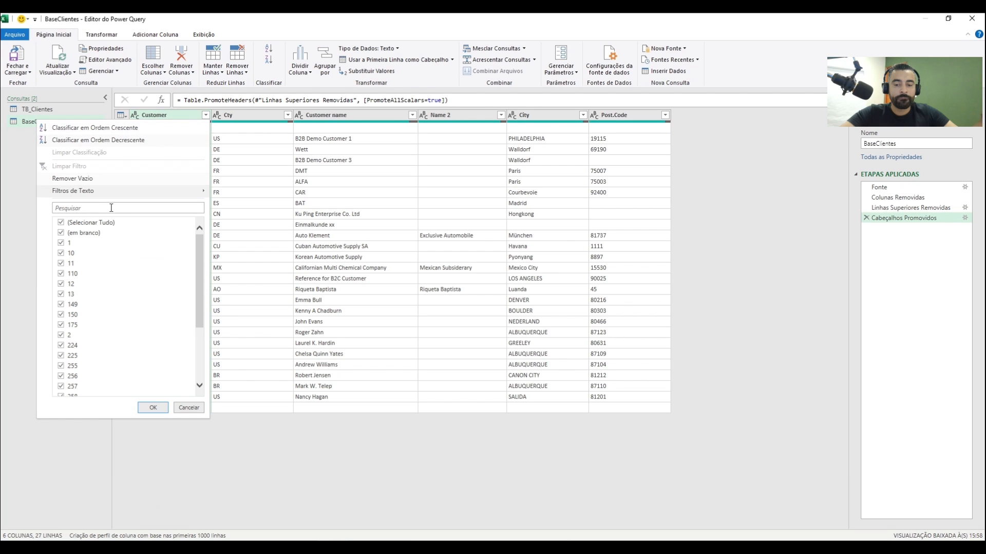
click(62, 234)
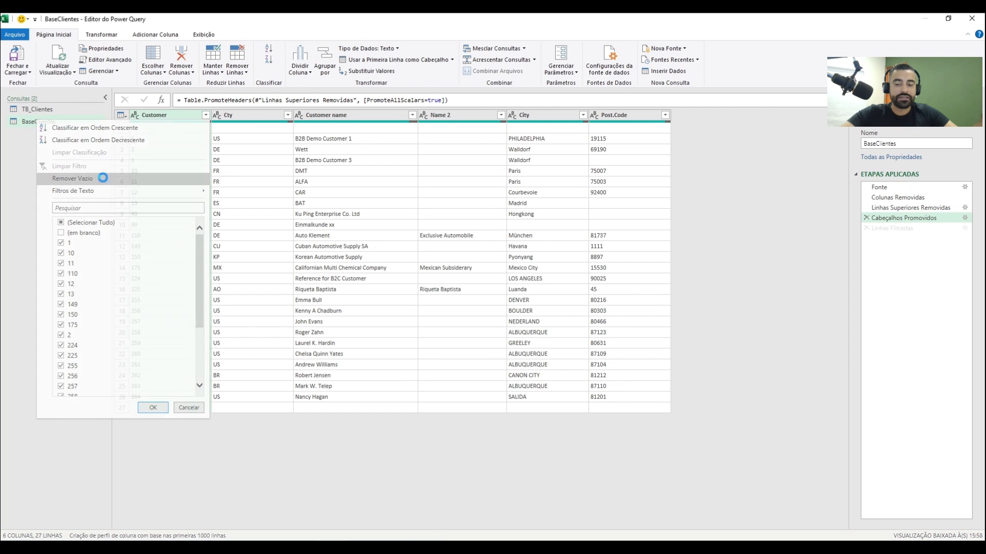
click(72, 178)
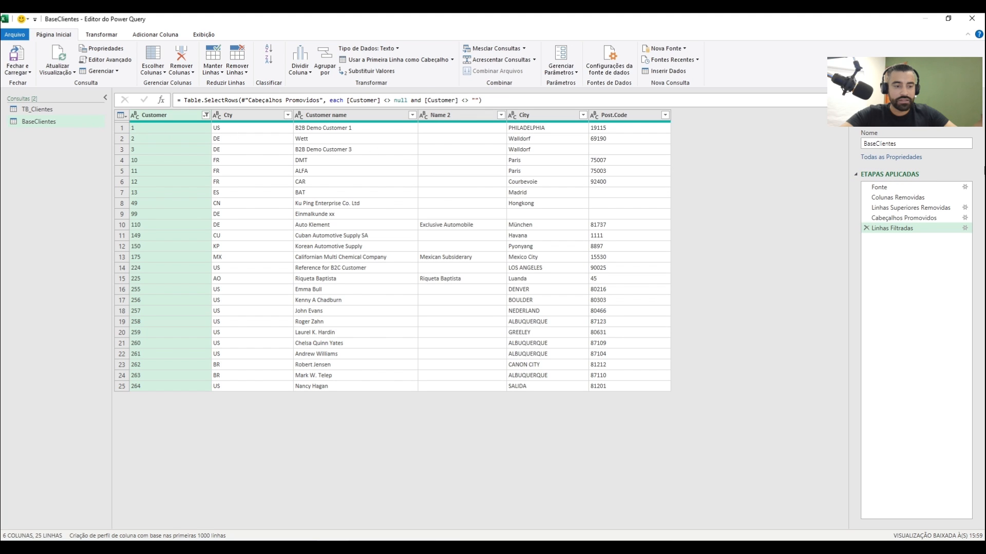
Rename the BaseClientes query as TB_Clientes_TXT
click(910, 144)
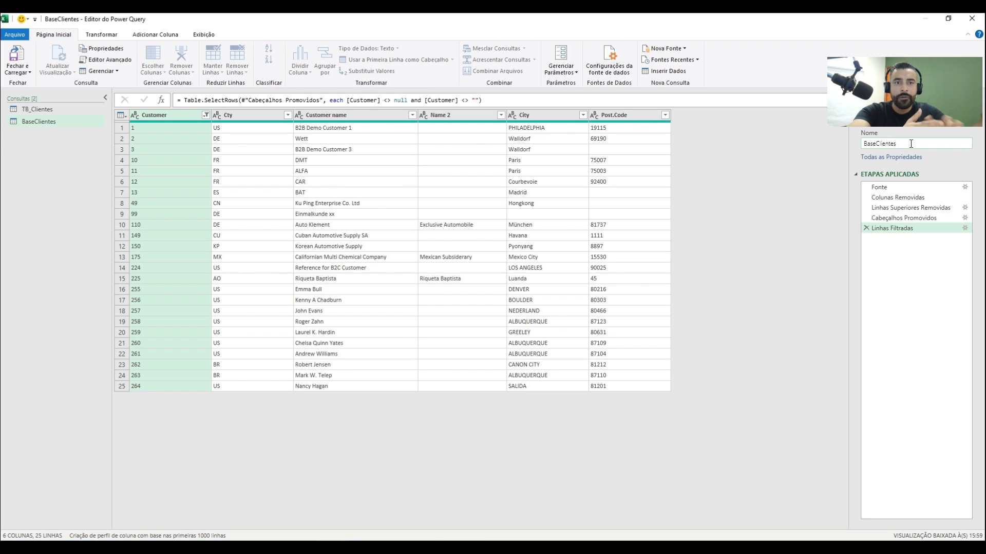
drag(911, 144, 734, 145)
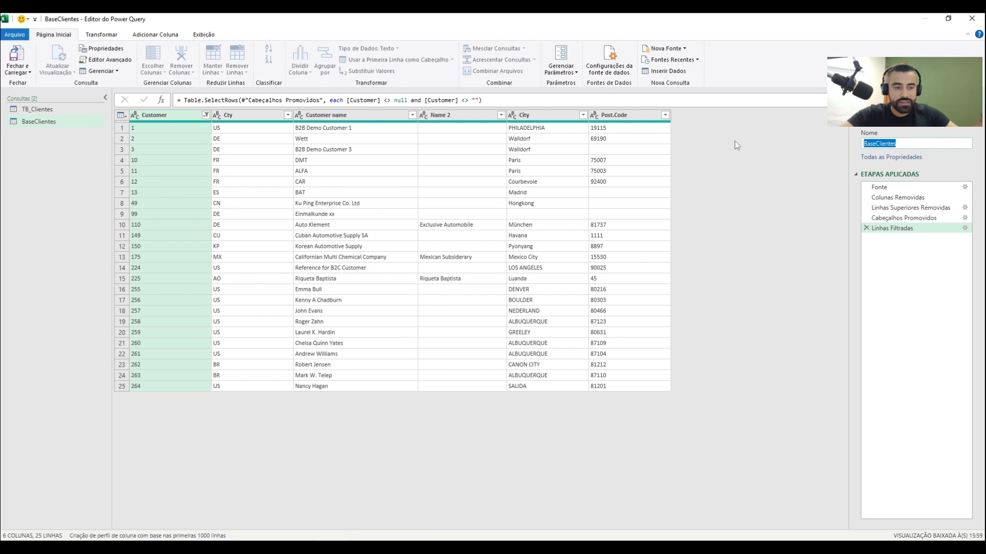
text(TB_Clientes)
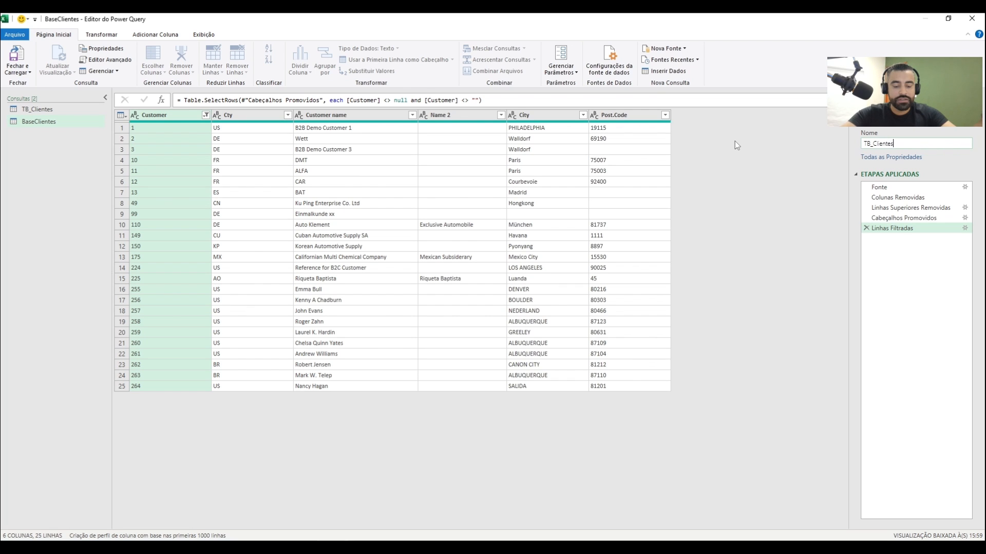
text(_)
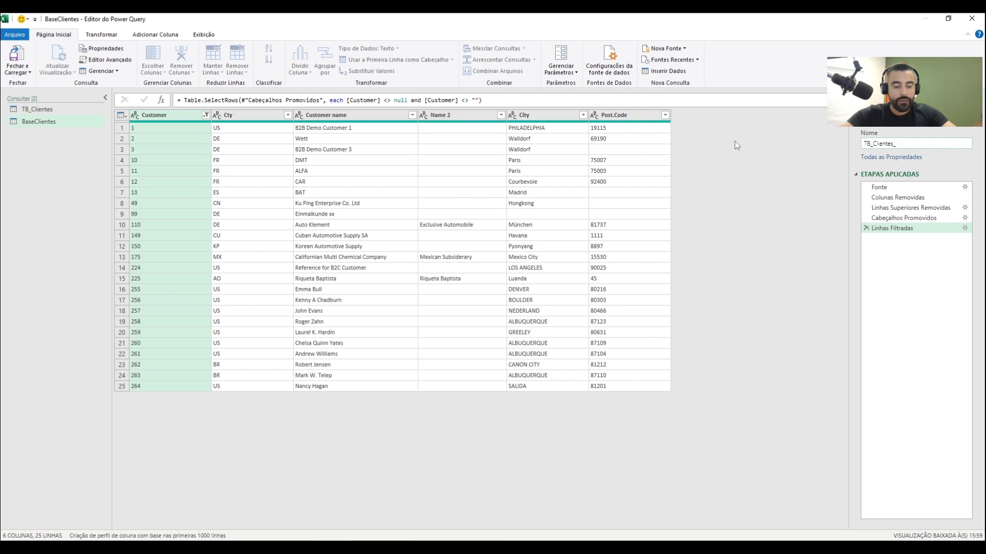
text(TXT)
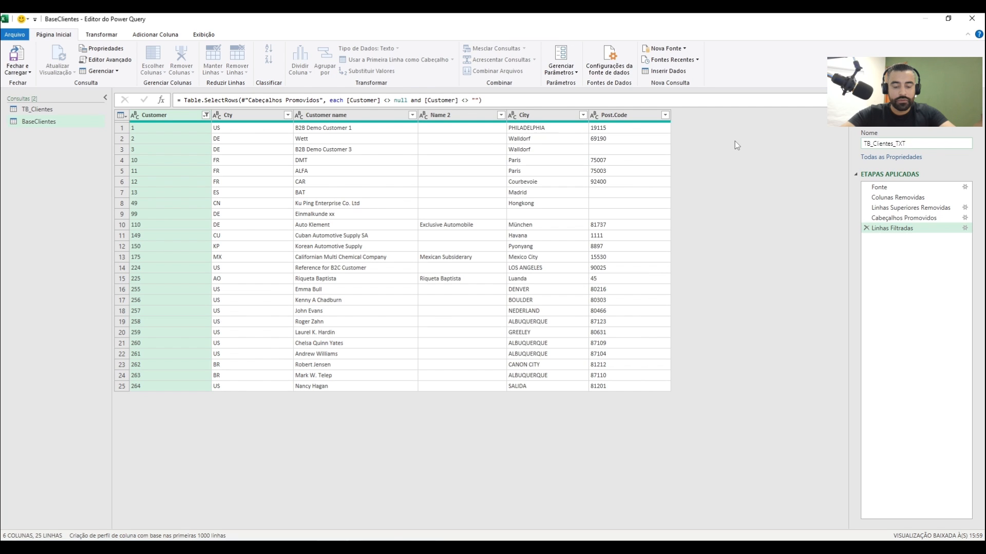
key(Return)
Rename the TB_Clientes query as TB_Clientes_XLSX and accept the rebuild of its Data Model table
click(56, 110)
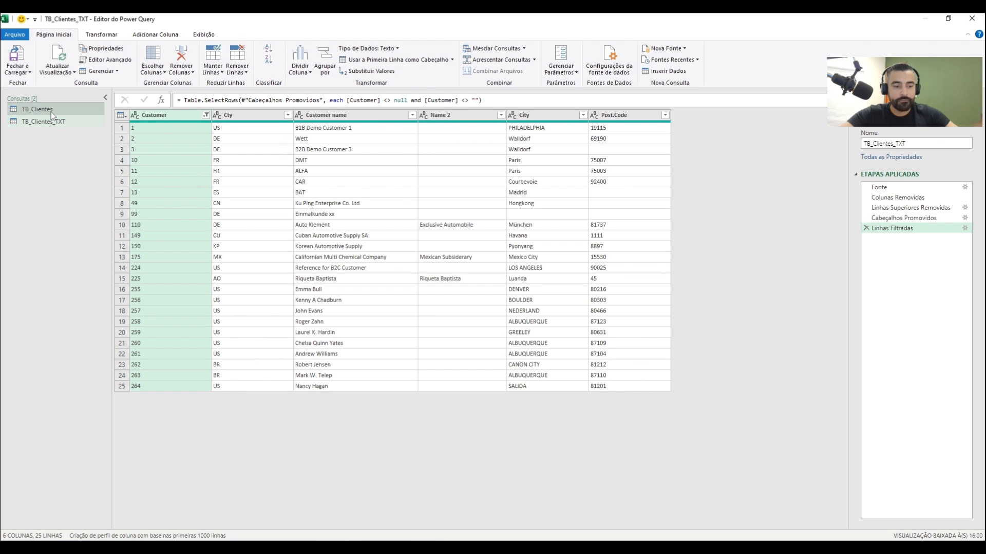
click(902, 142)
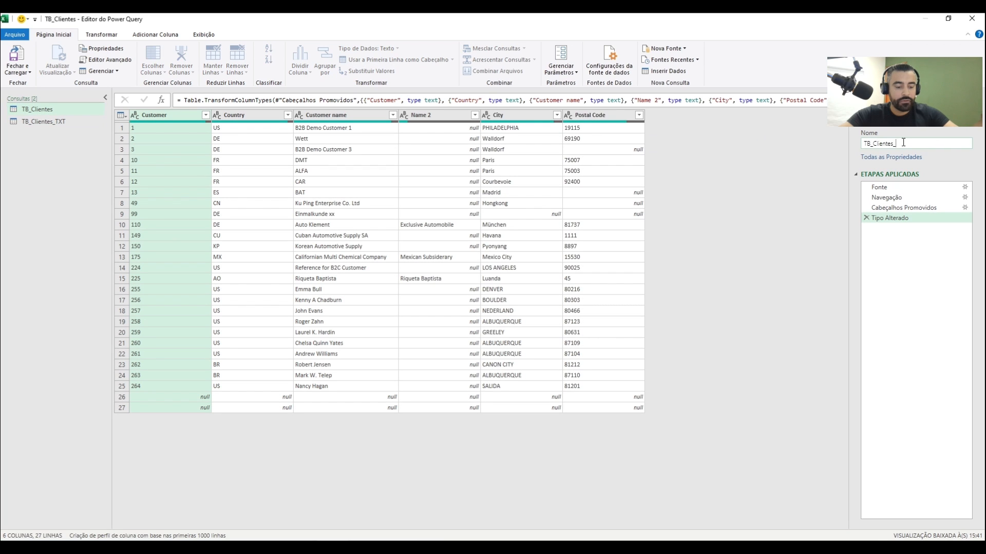
text(_XLSX)
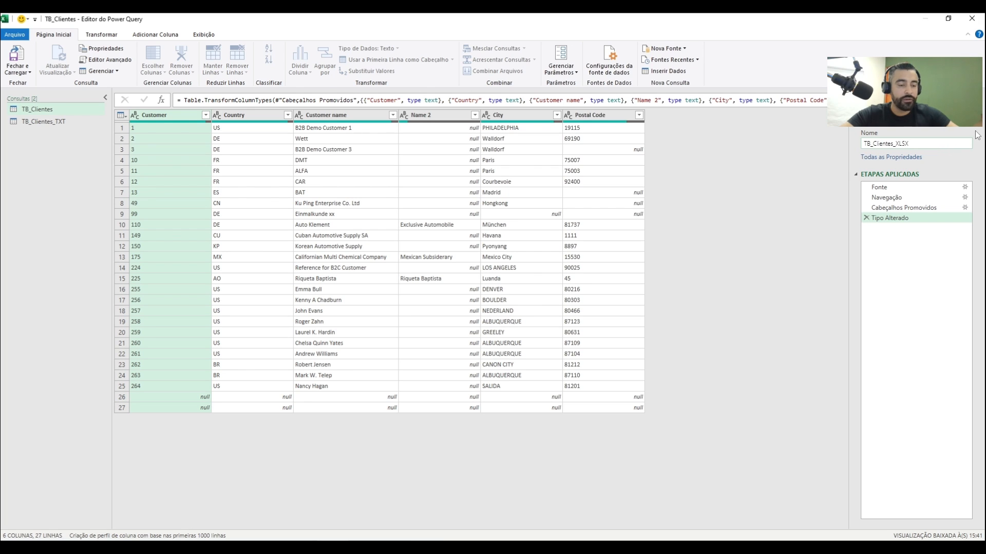
key(Return)
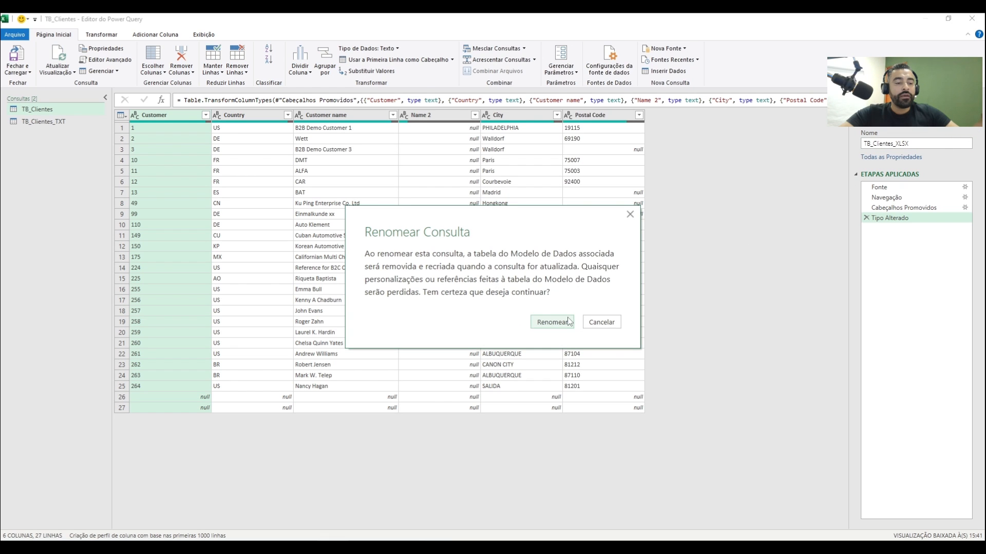
click(568, 322)
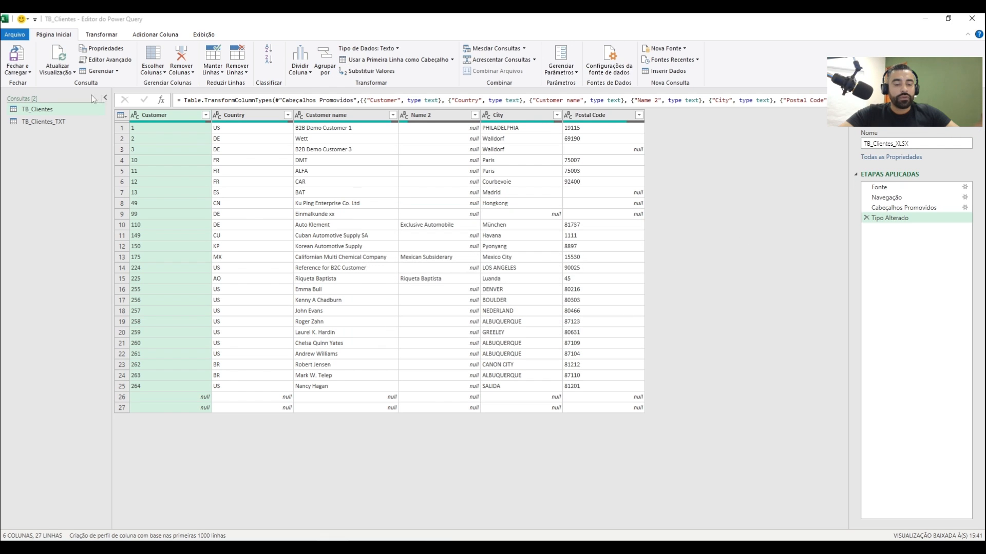
Close the query editor and load the new query as Apenas Criar Conexão, keeping it added to the Data Model
click(30, 73)
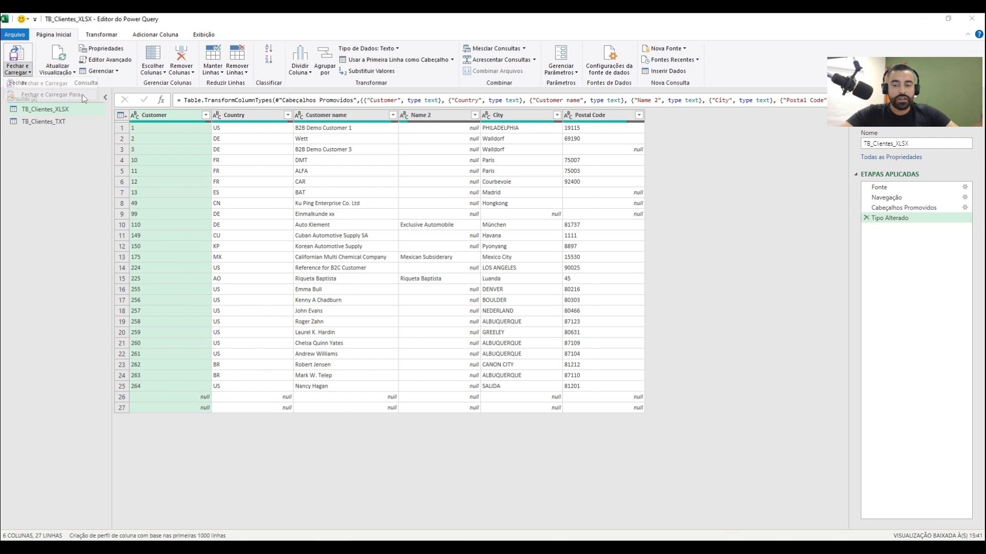
click(41, 83)
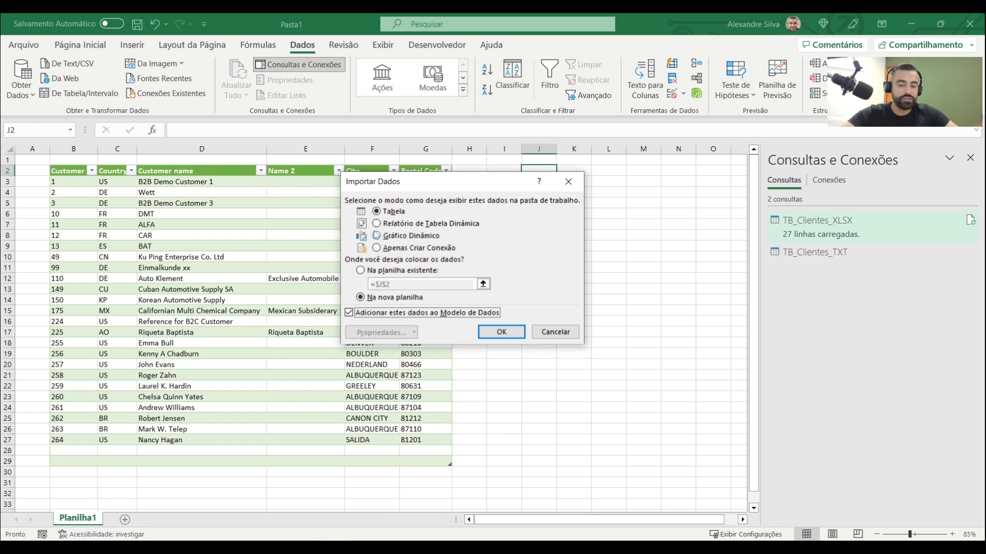
click(379, 248)
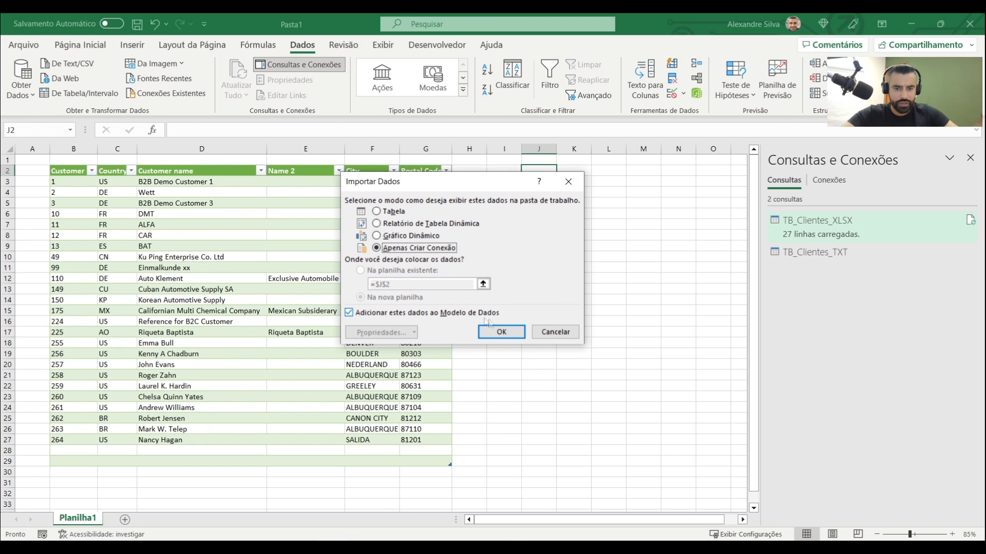
click(504, 331)
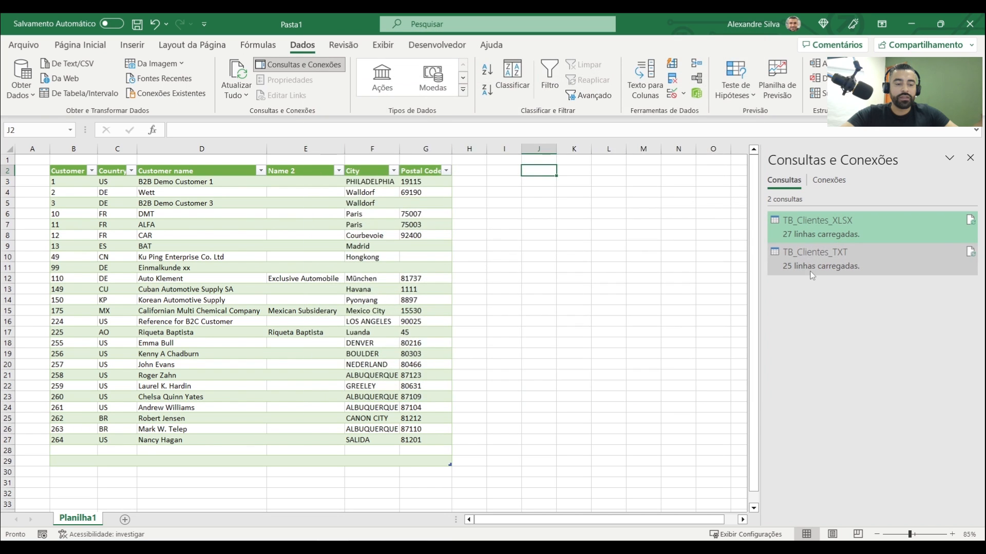
Load the TB_Clientes_TXT query as a table in the existing worksheet at cell I2, keeping it in the Data Model
mouse_move(801, 264)
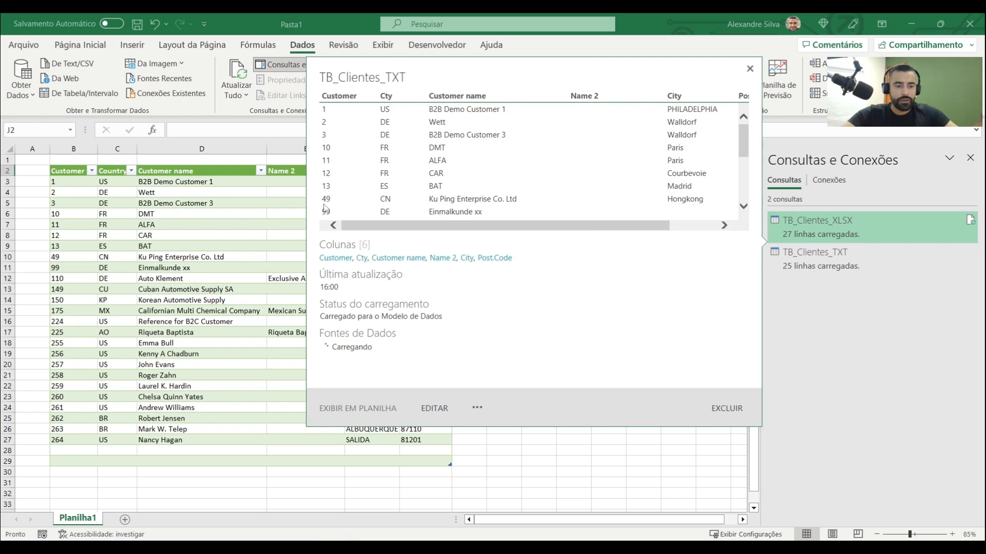
click(241, 205)
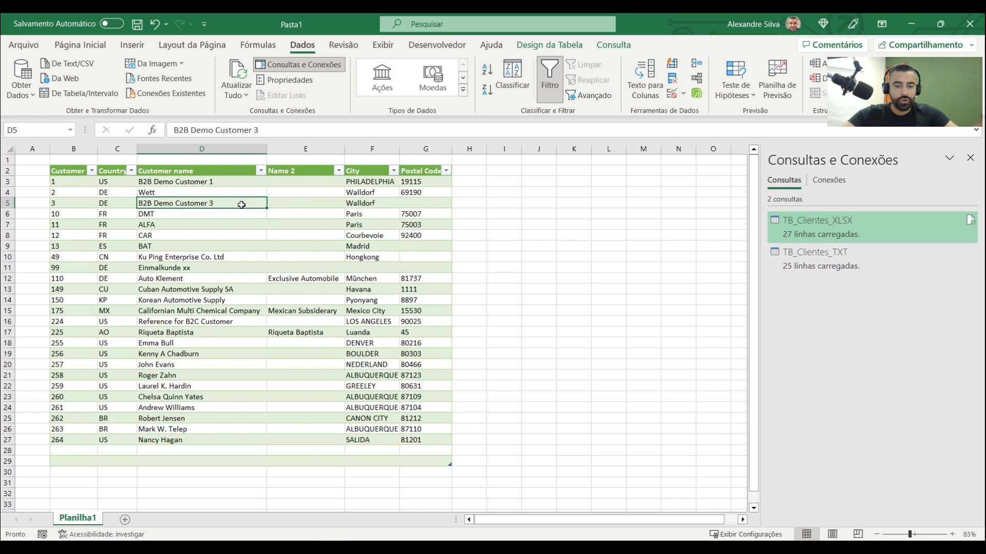
click(506, 172)
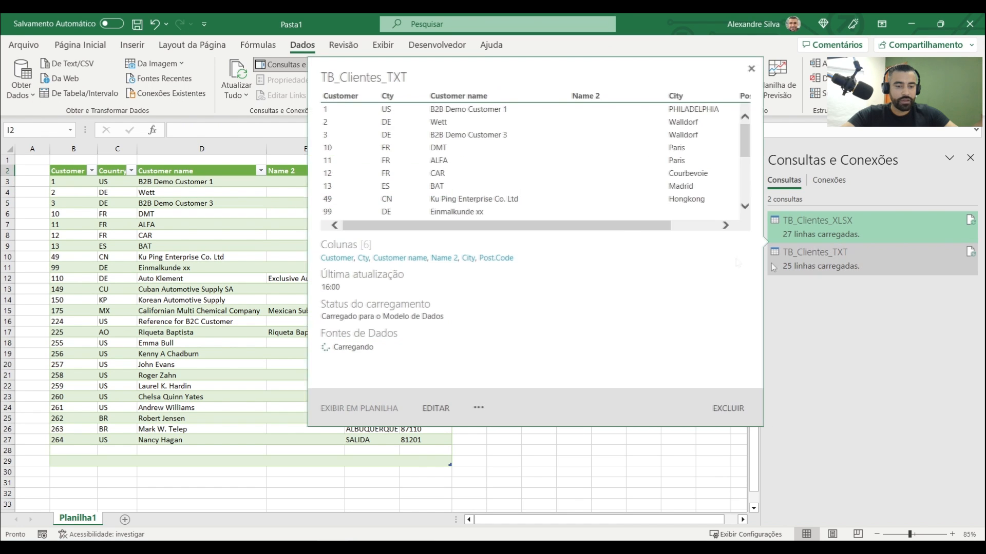
click(525, 459)
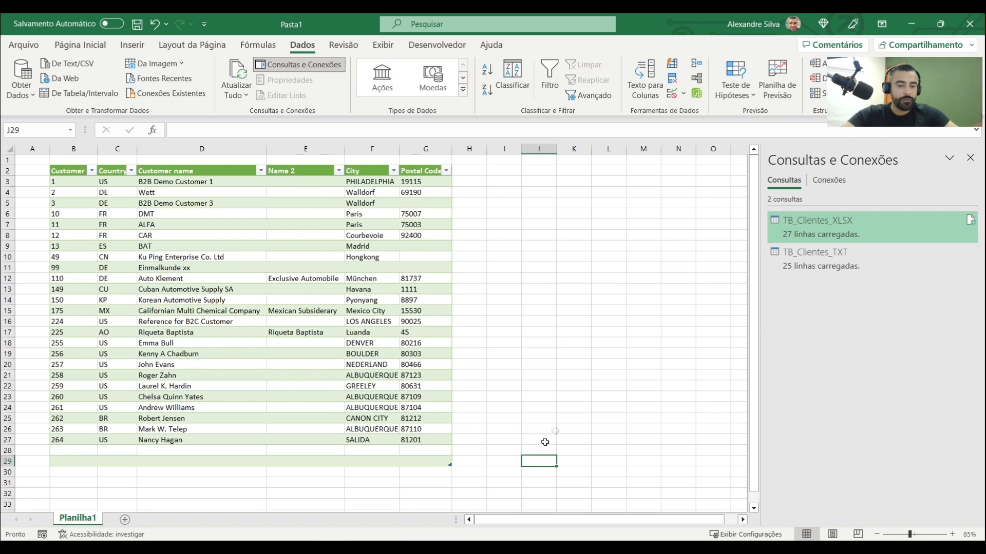
click(508, 171)
click(829, 261)
right_click(830, 261)
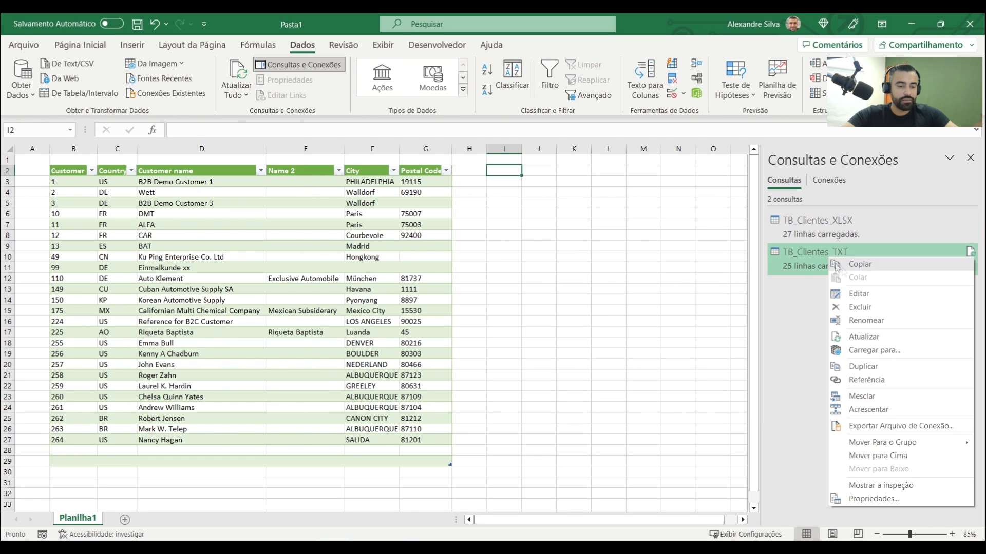
click(887, 352)
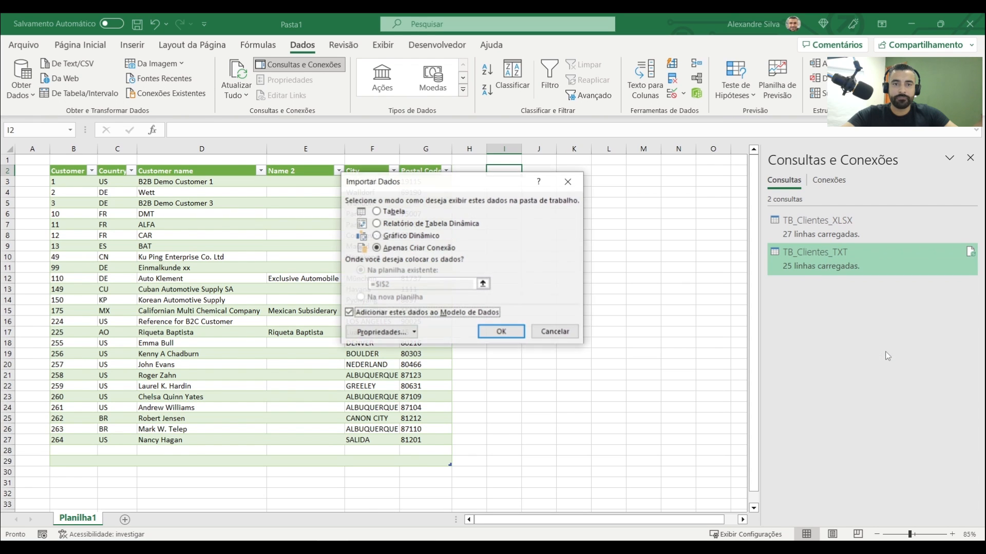
click(376, 212)
drag(455, 185, 344, 227)
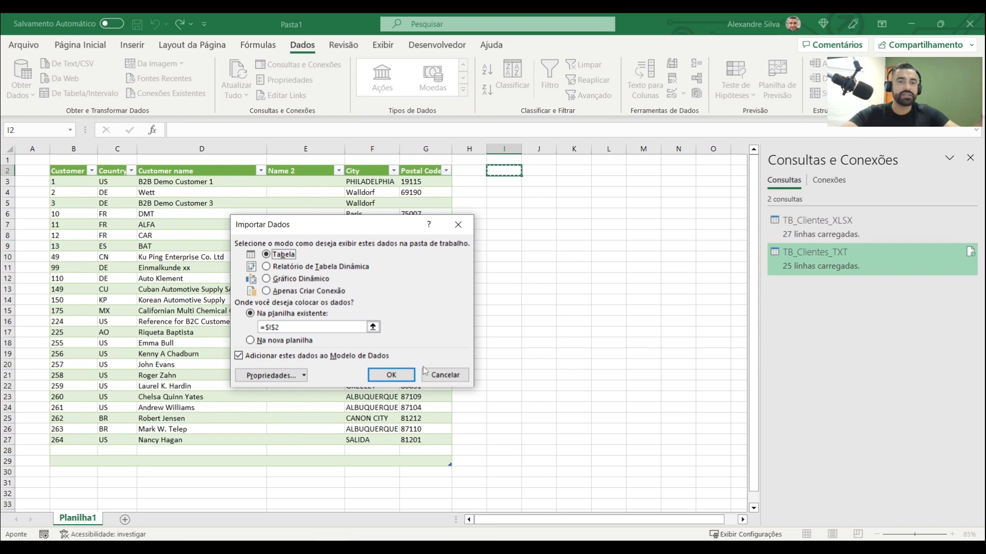
click(393, 376)
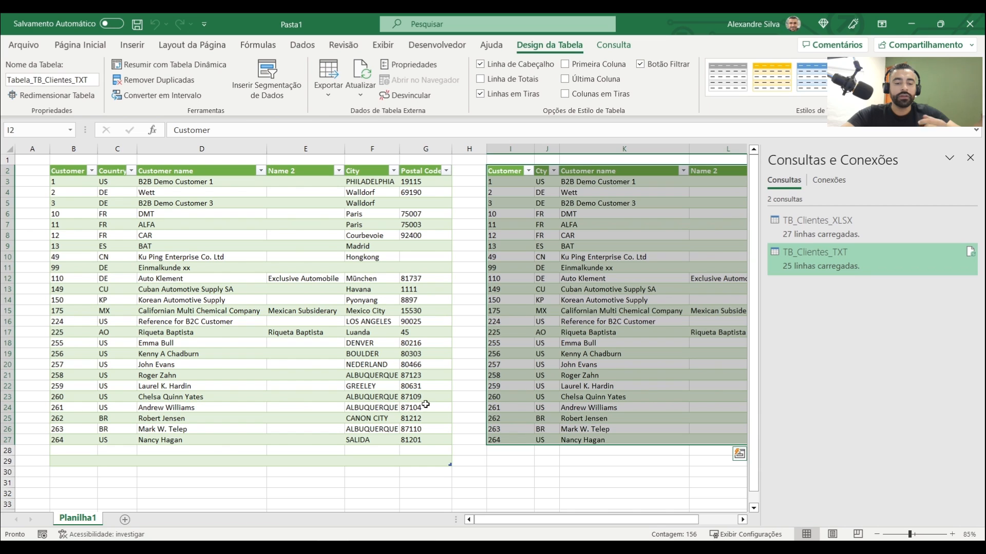
Compare the two customer tables side by side, checking their columns and rows 28 and 29 beneath the records
drag(590, 521, 679, 519)
click(554, 472)
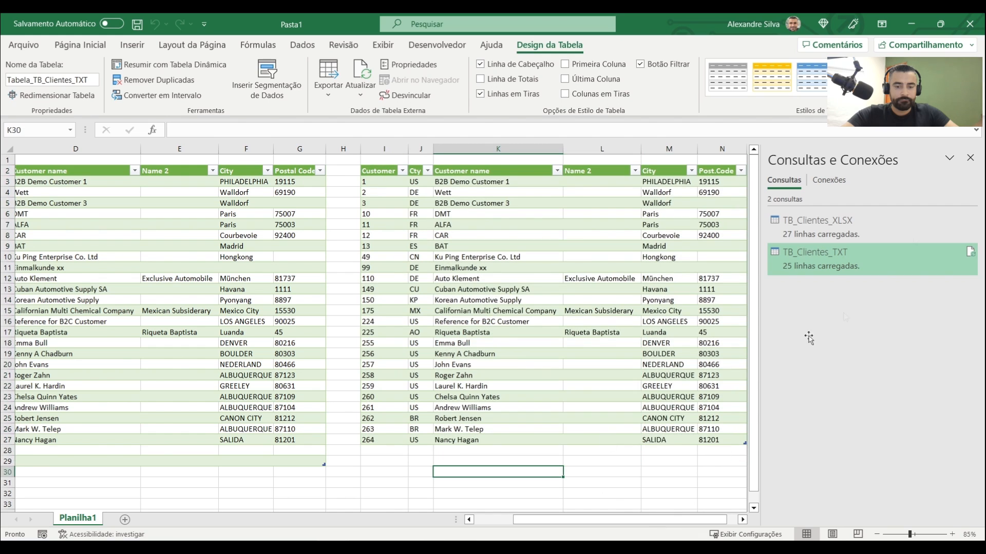
click(970, 158)
drag(790, 521, 739, 524)
click(674, 287)
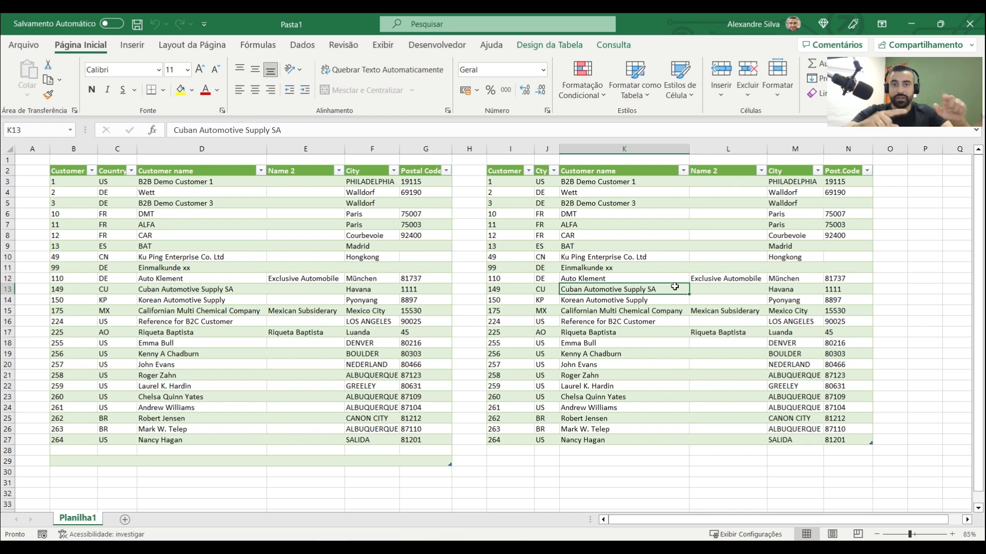
click(612, 322)
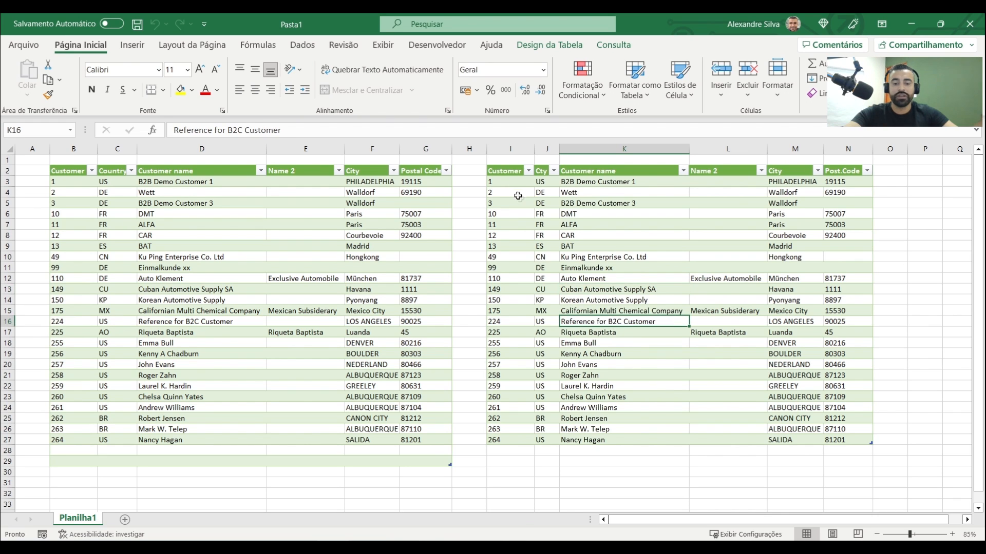
drag(511, 181, 510, 440)
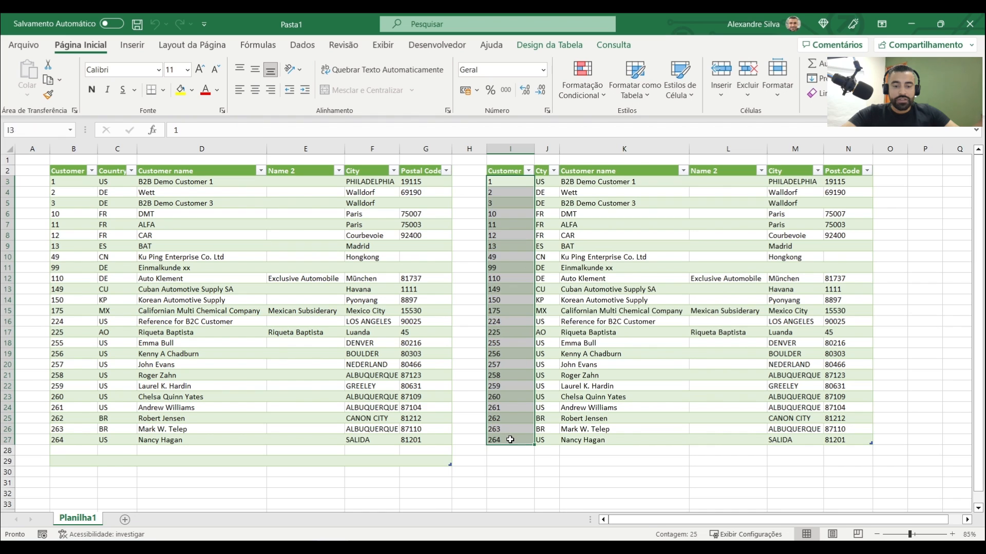
drag(351, 181, 351, 441)
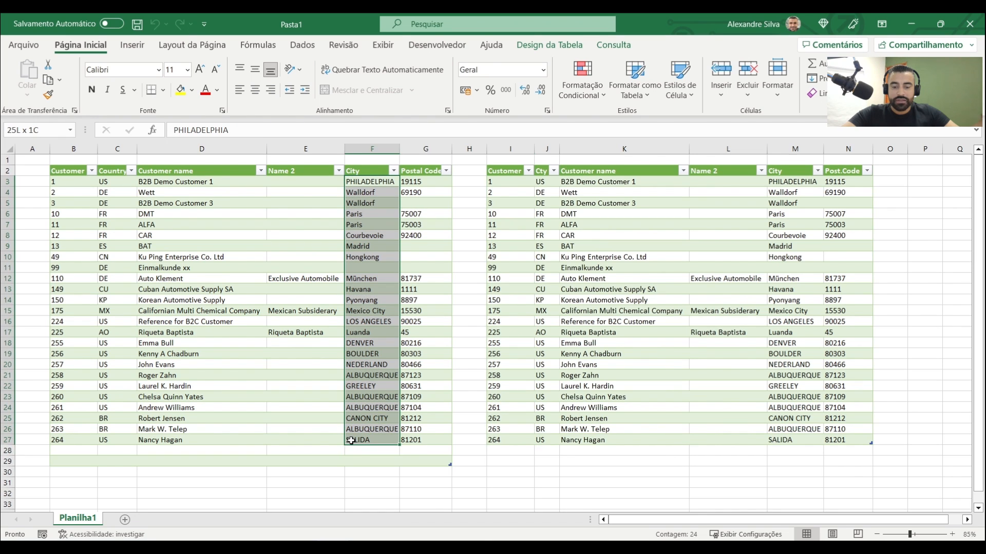
click(12, 455)
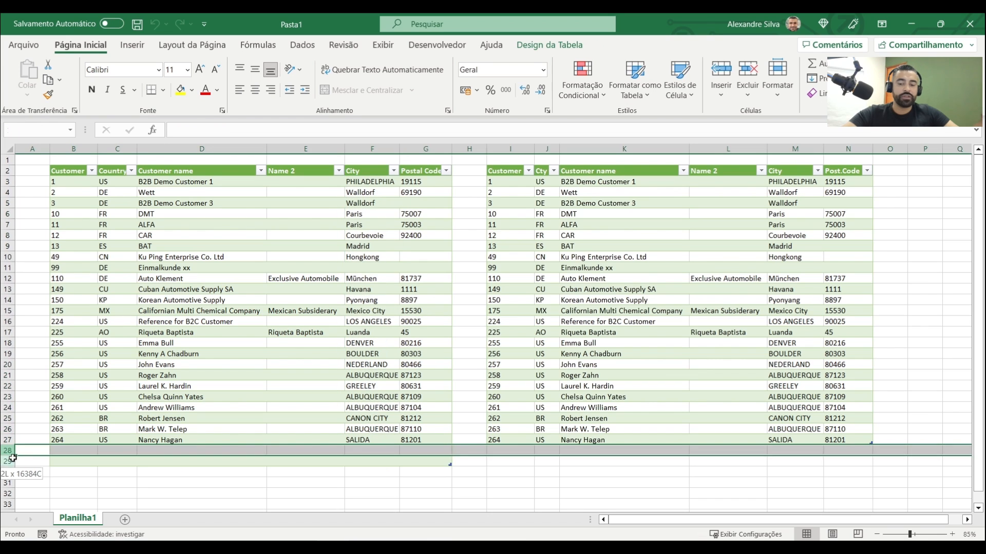
drag(12, 455, 9, 461)
click(369, 300)
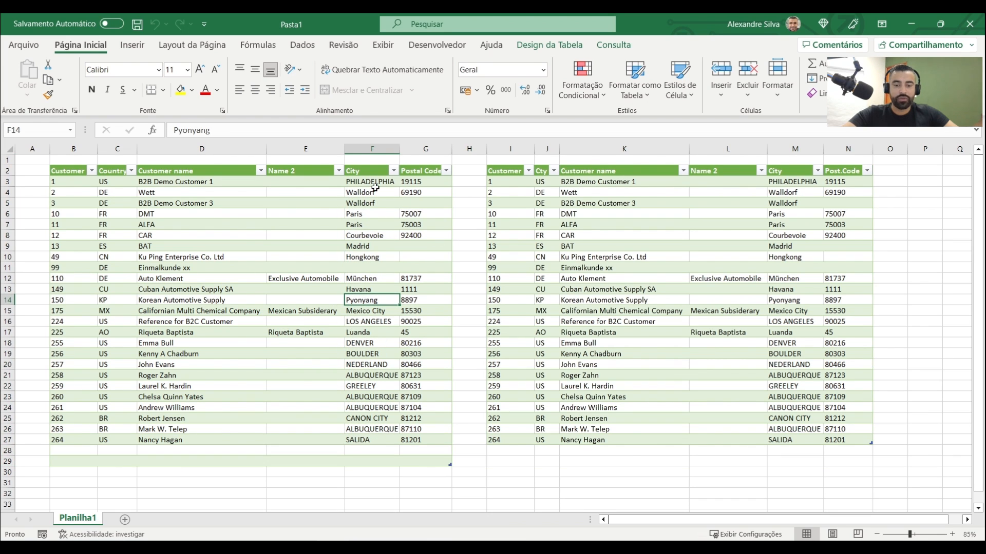
Show the workbook's queries and connections again and open TB_Clientes_XLSX for editing in Power Query
click(304, 45)
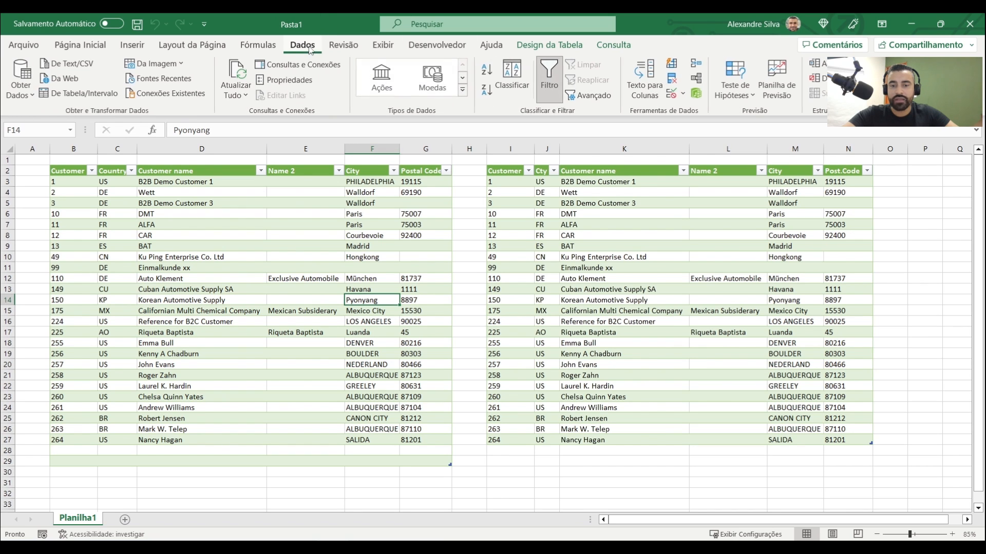
click(284, 65)
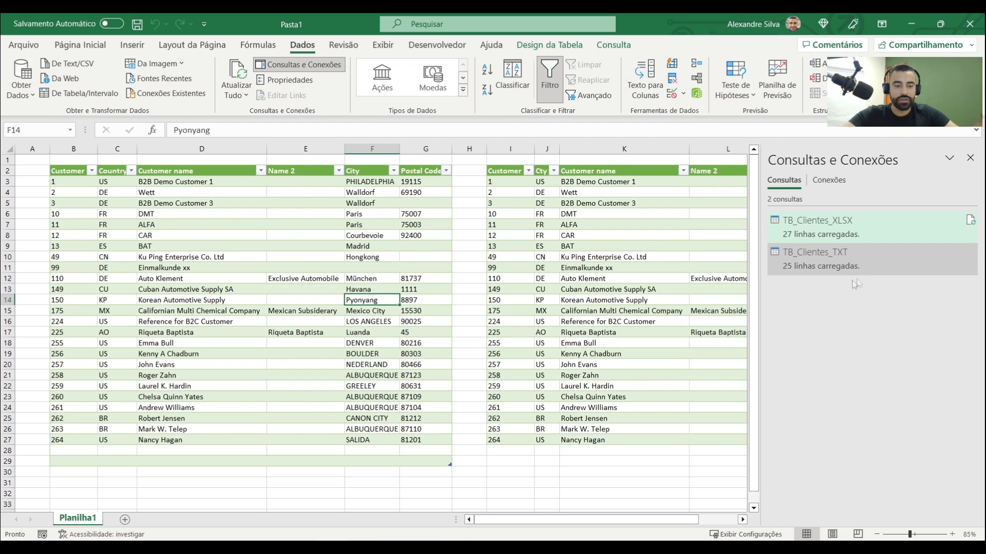
click(442, 454)
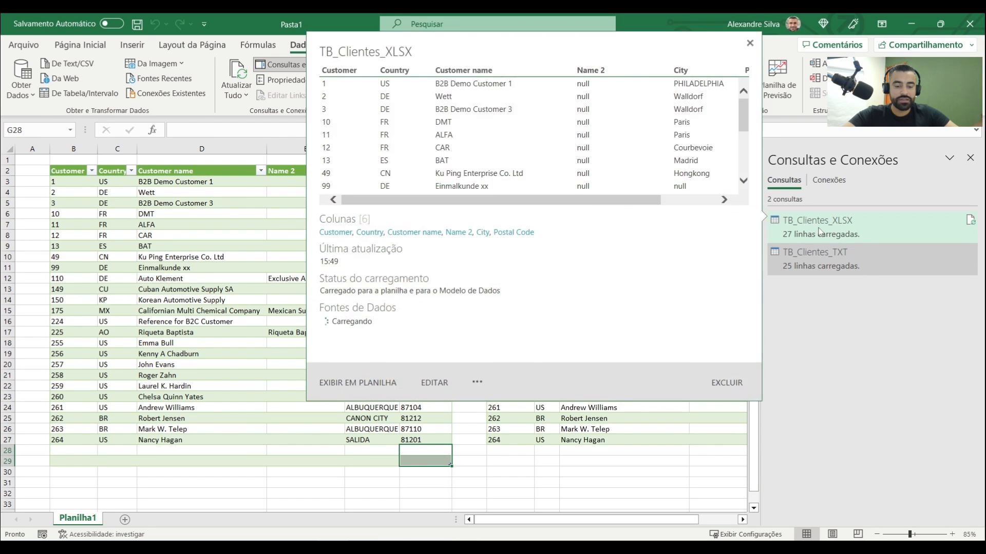
double_click(819, 231)
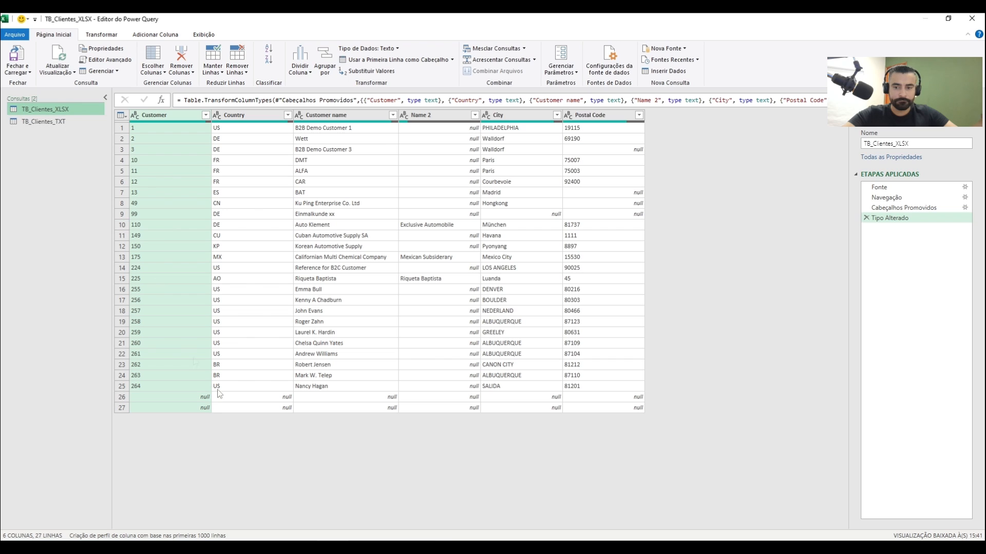
Filter the empty values out of the Customer column of TB_Clientes_XLSX with Remover Vazio
click(157, 397)
click(171, 407)
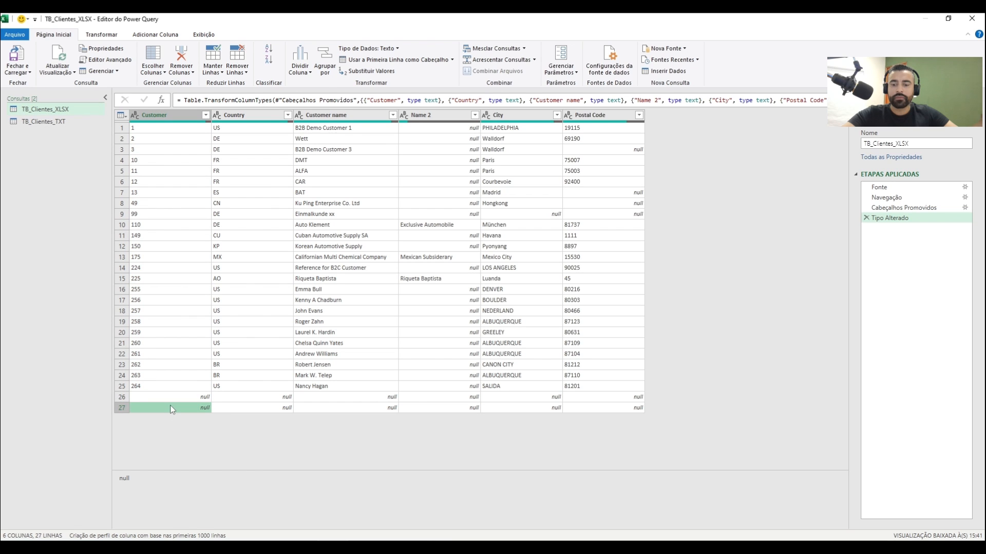
click(121, 398)
click(121, 407)
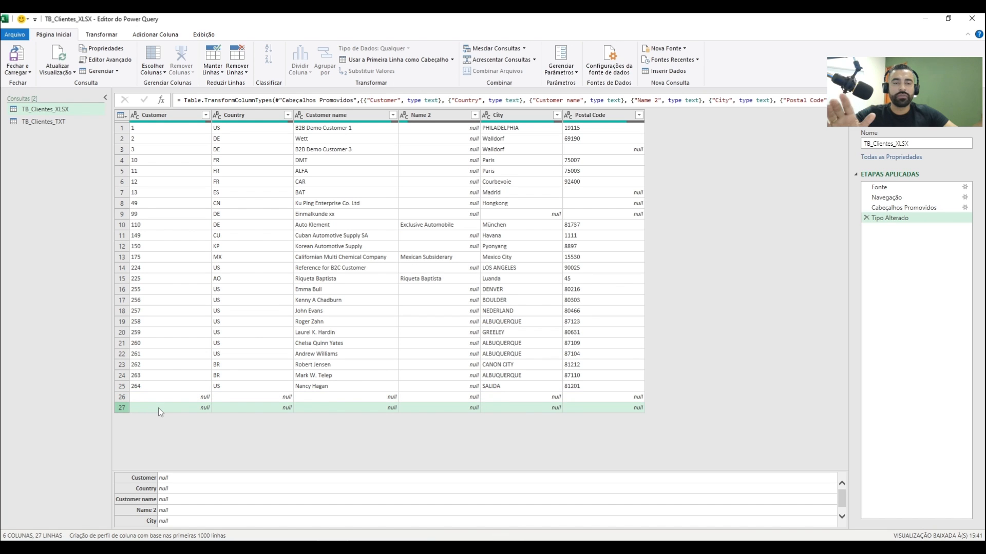
click(205, 115)
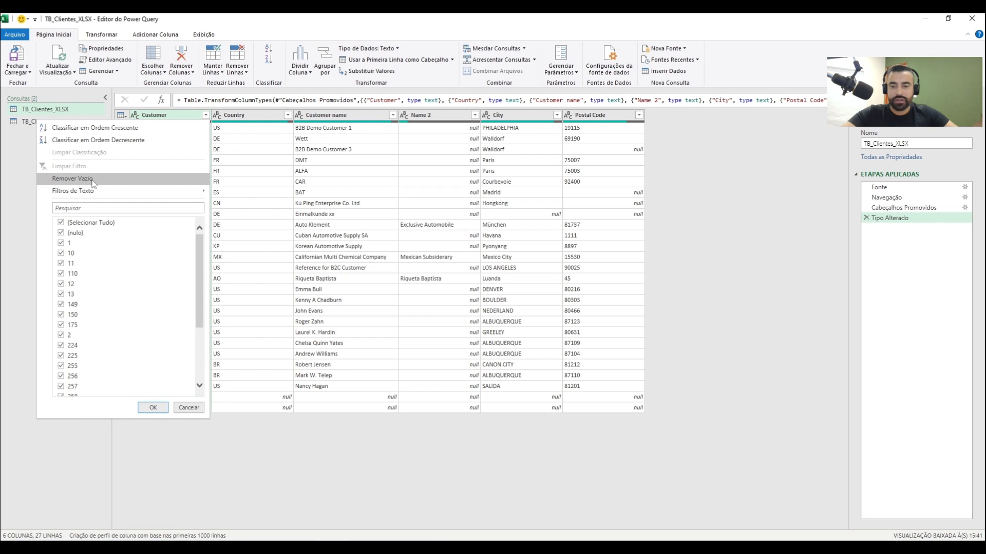
click(73, 233)
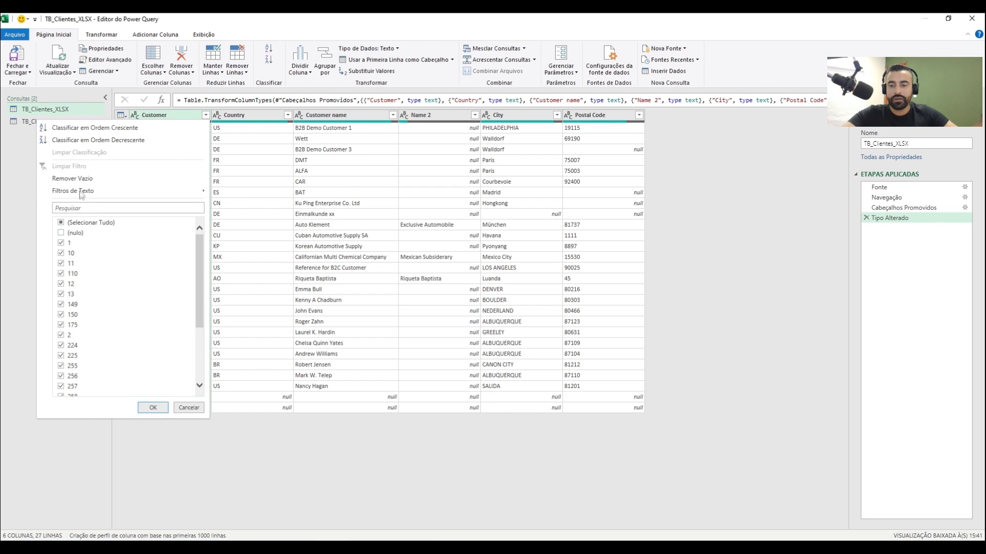
click(77, 178)
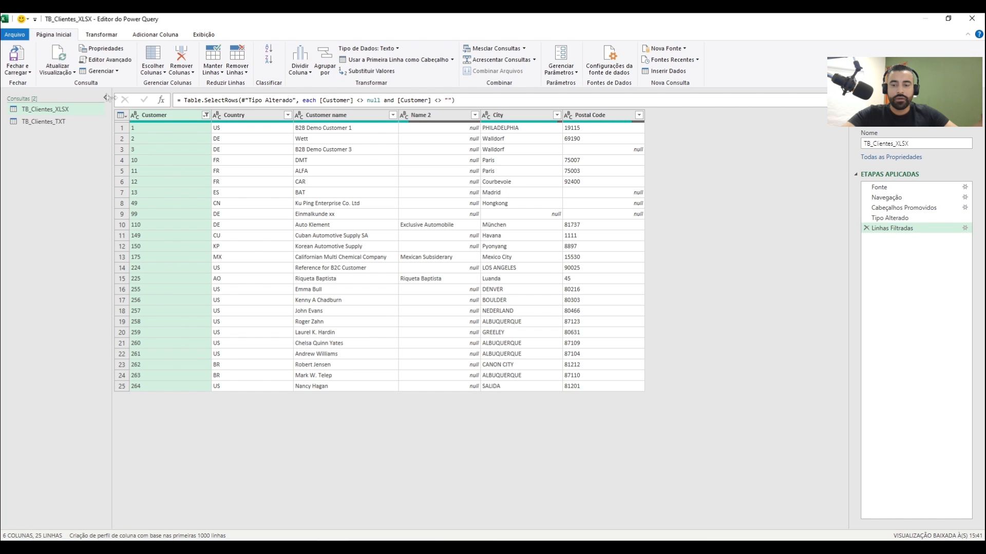
Close the query editor and load the filtered TB_Clientes_XLSX query back into the worksheet
click(29, 73)
click(51, 83)
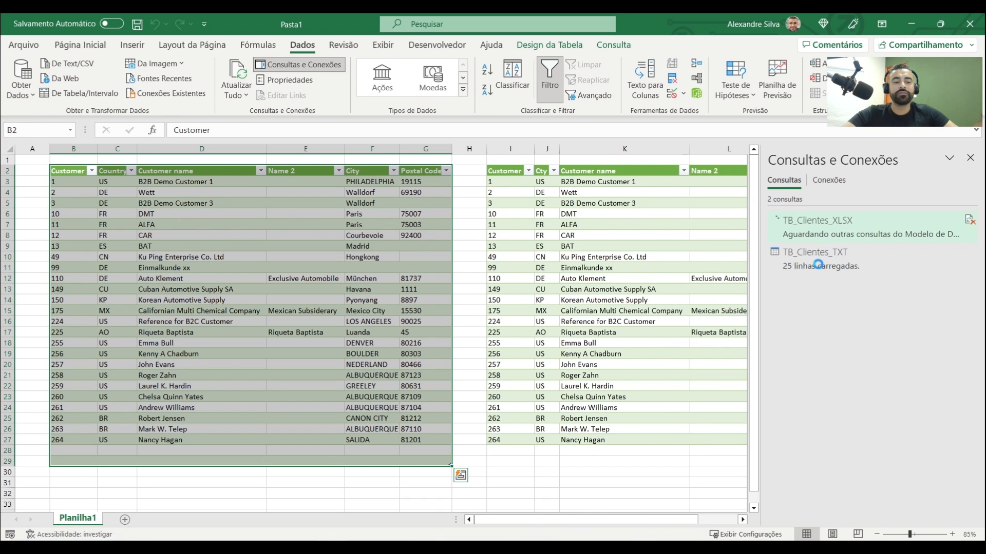
mouse_move(800, 279)
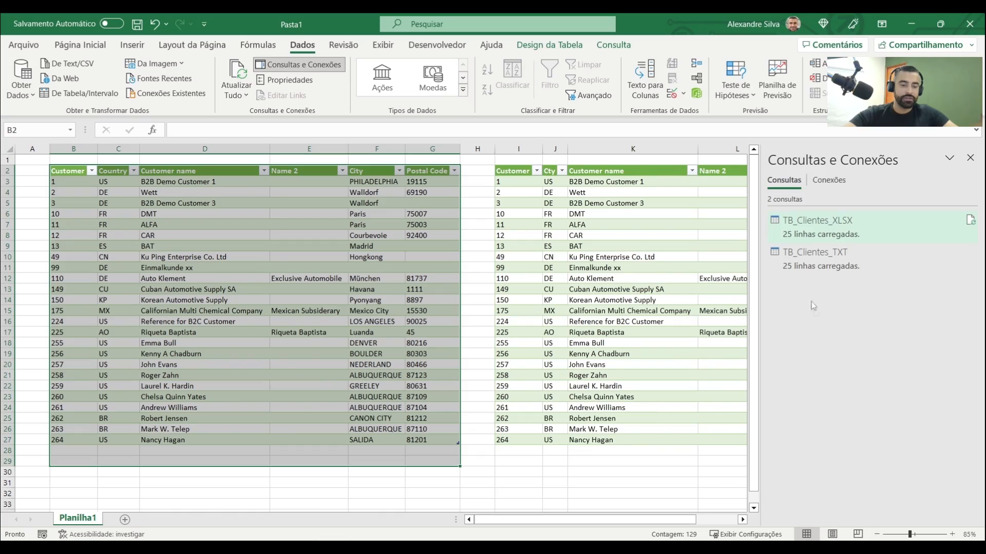
Narrow the empty column H between the two customer tables
mouse_move(783, 241)
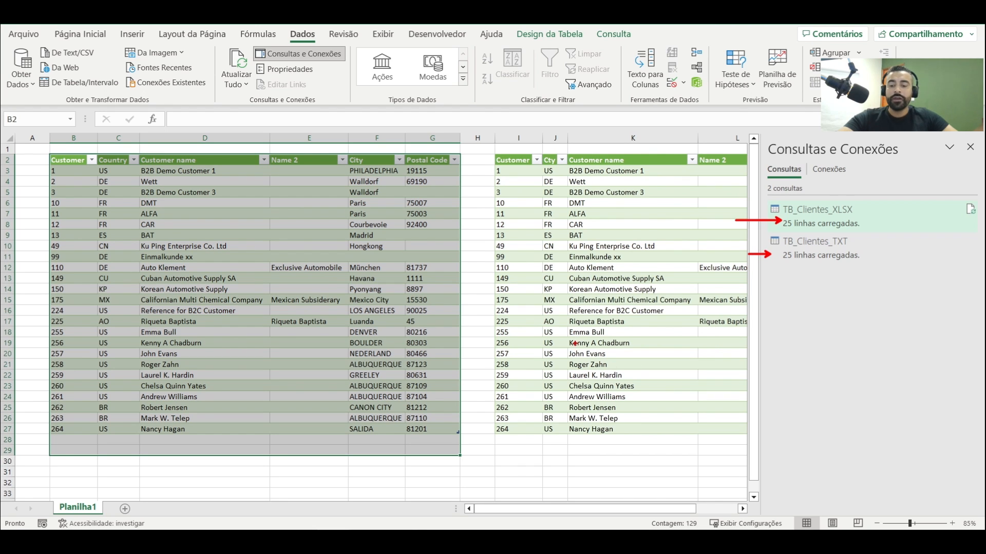
click(598, 267)
click(477, 142)
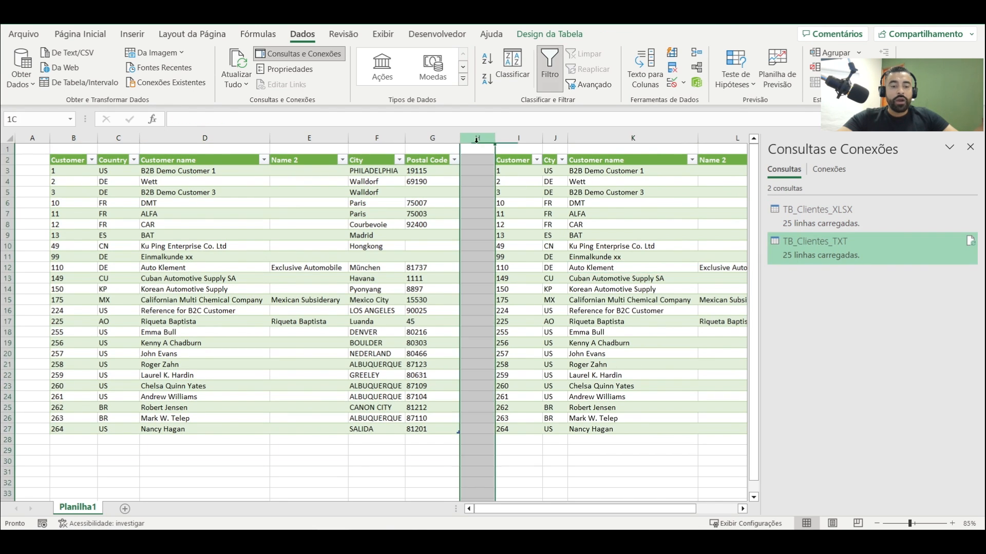
drag(495, 137, 472, 137)
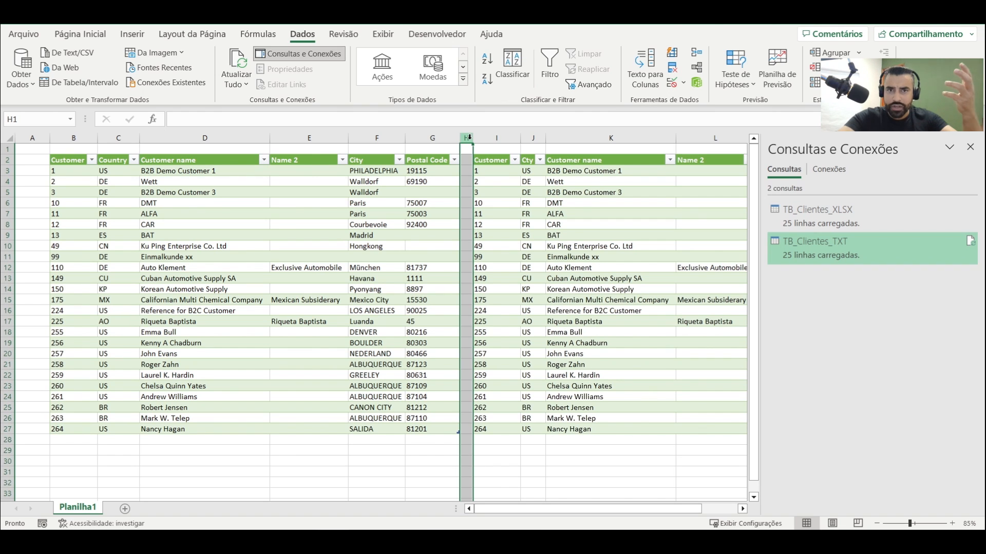
Check the TB_Clientes_XLSX records down to row 27, going through the Customer column
click(287, 289)
click(266, 428)
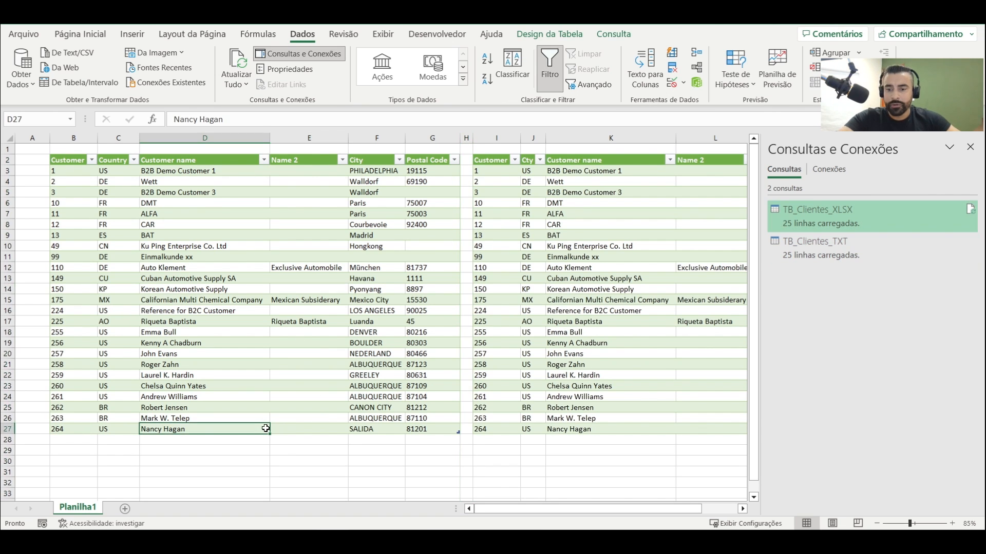
drag(72, 171, 70, 430)
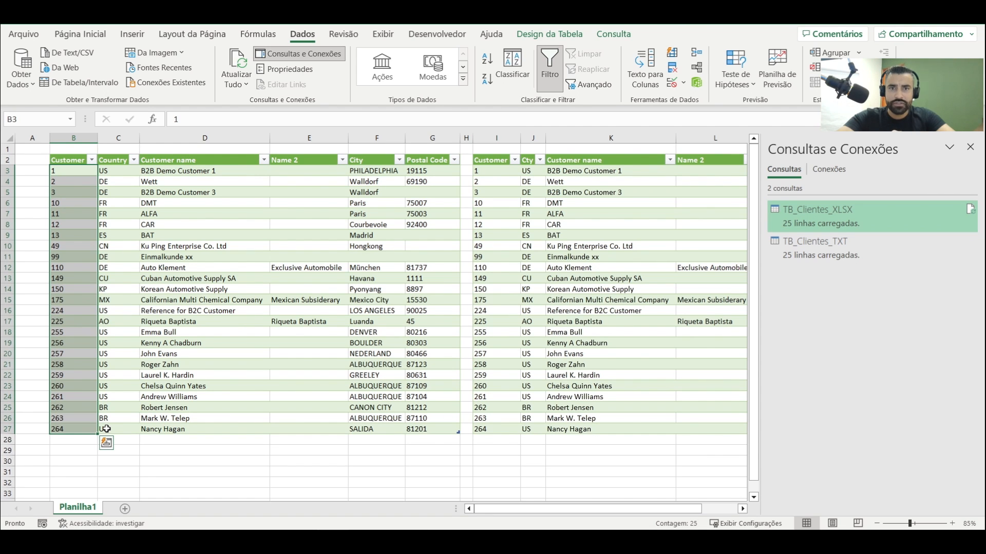
click(362, 461)
click(308, 462)
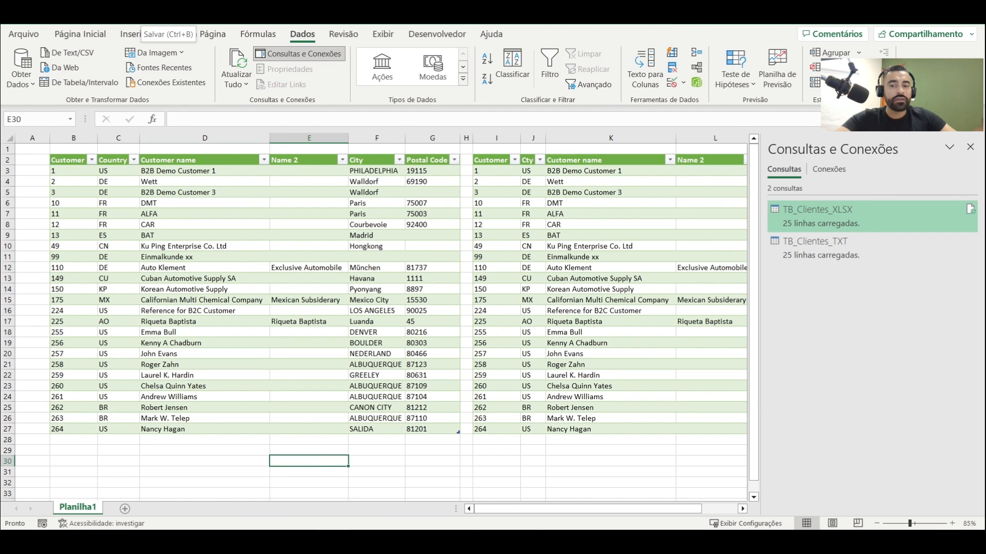
Start saving the workbook under a new name and choose the Relatorios folder on the desktop (Área de Trabalho) as its location
click(32, 36)
click(50, 204)
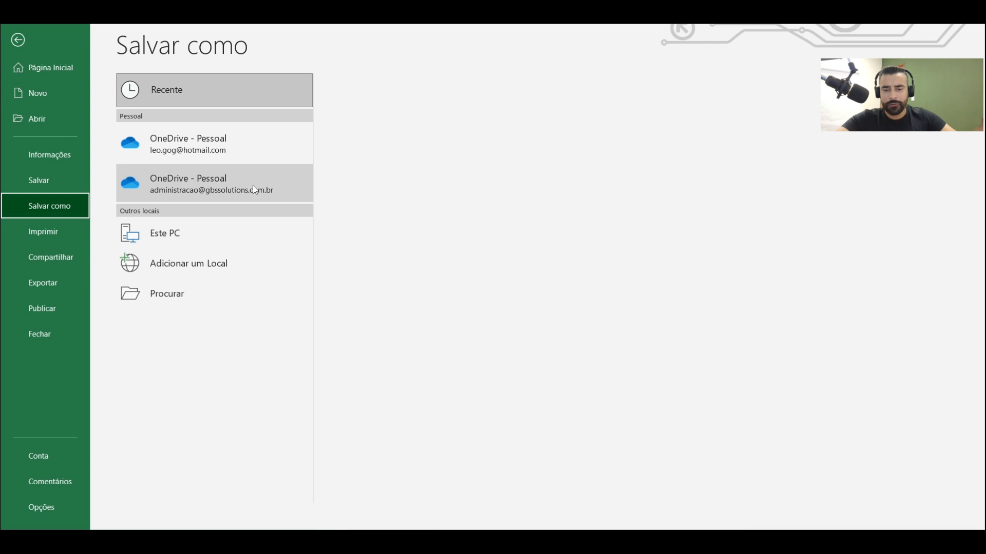
click(182, 306)
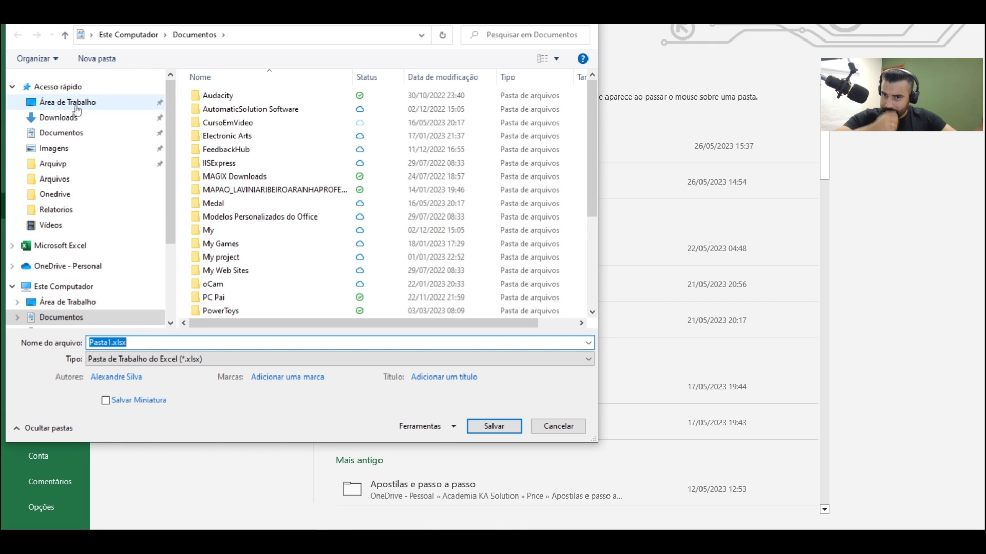
click(72, 104)
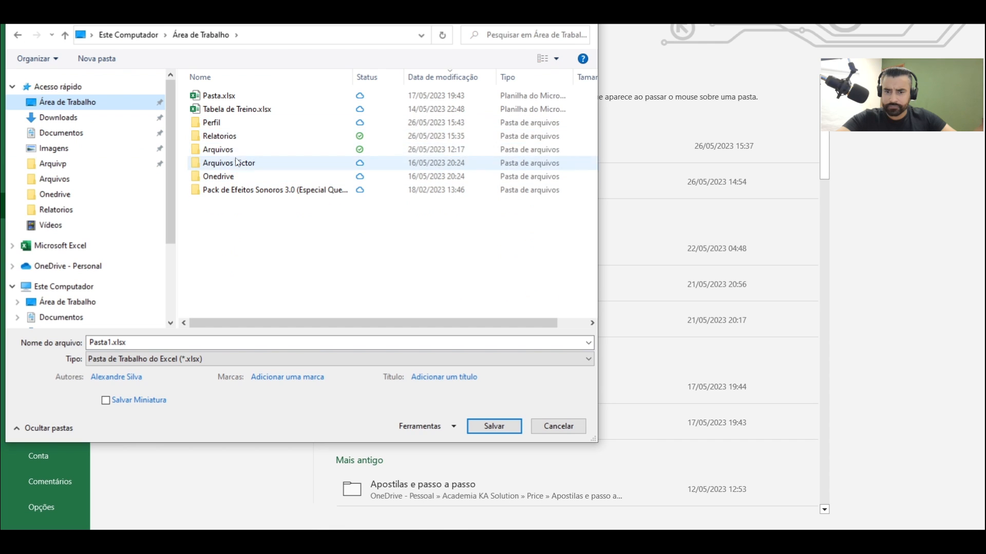
click(234, 137)
double_click(233, 136)
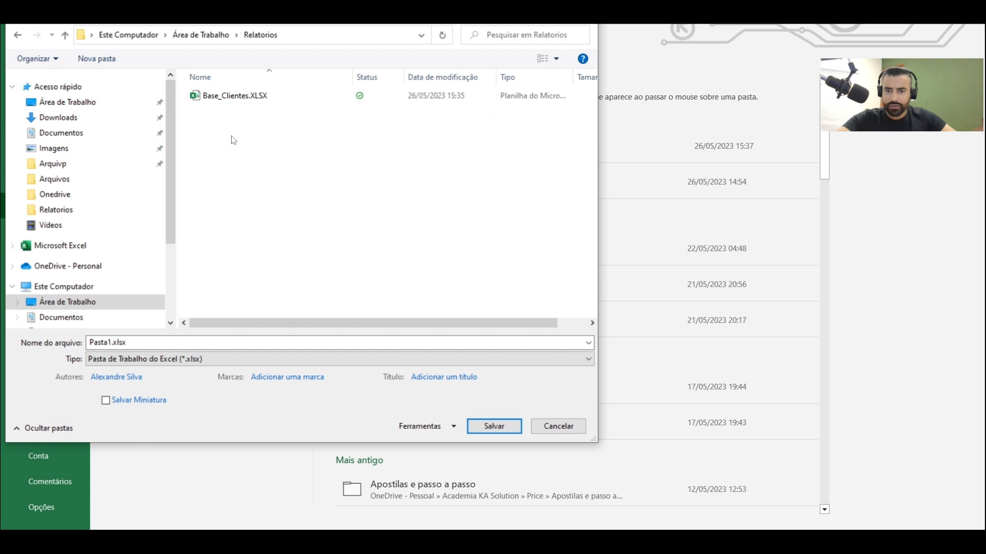
Set the file type to Pasta de Trabalho Habilitada para Macro do Excel (*.xlsm)
click(237, 367)
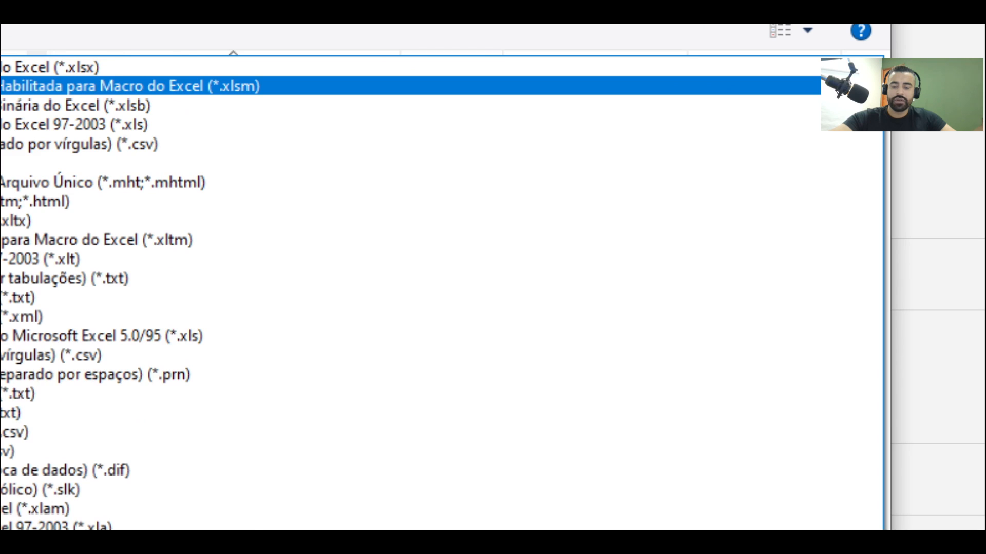
drag(458, 97, 523, 88)
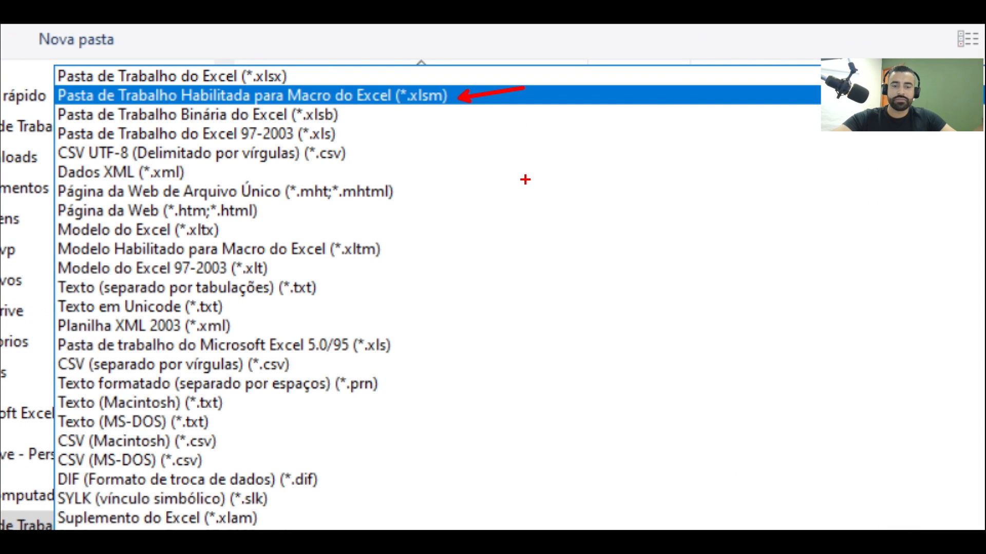
key(Escape)
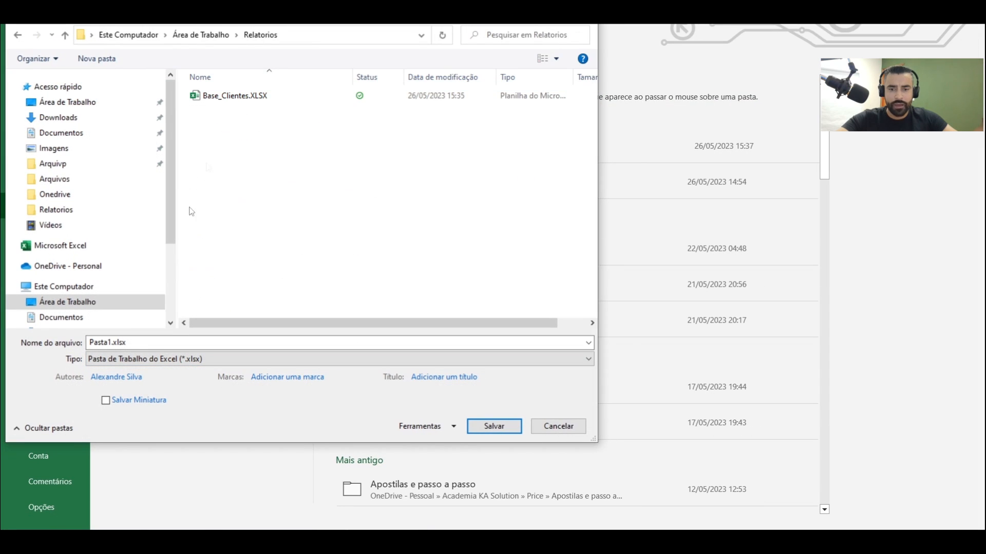
click(272, 359)
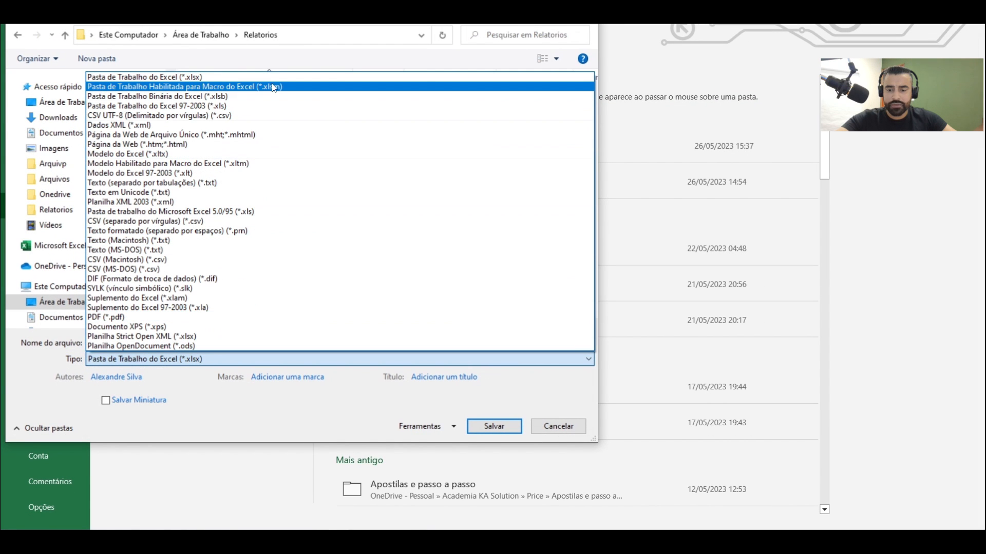
click(301, 87)
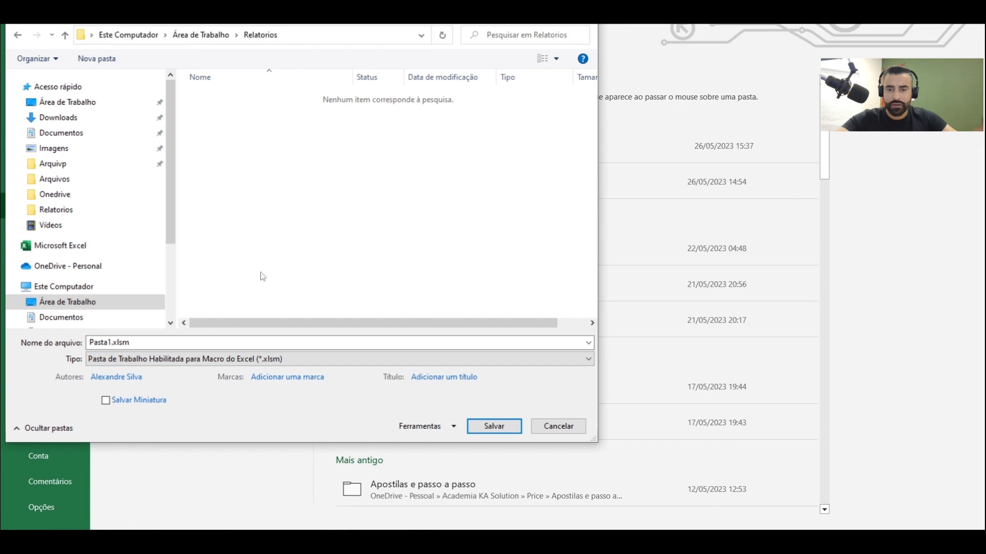
Name the file Relatorio Consolidado and save it
click(103, 344)
click(107, 343)
drag(134, 341, 43, 338)
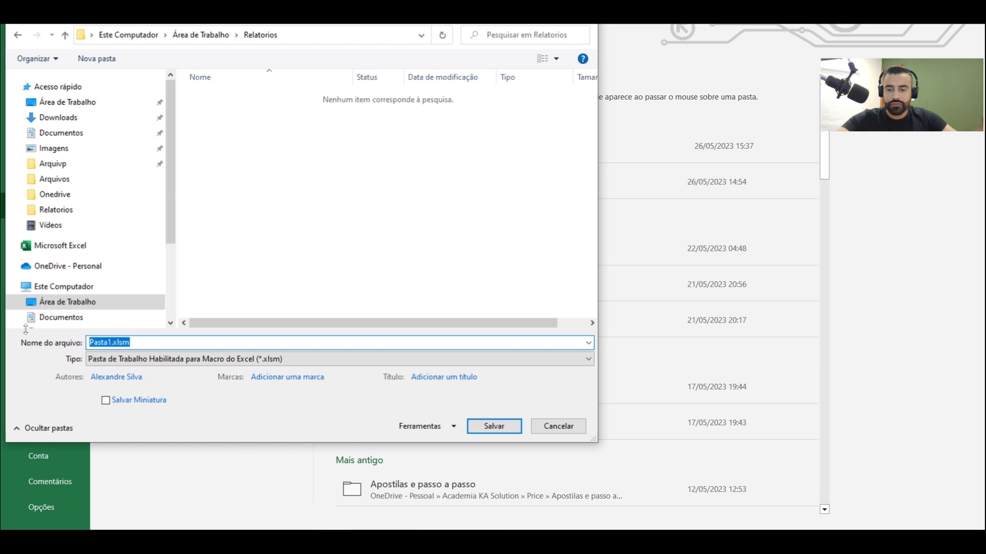
text(Relatorio Consolidado)
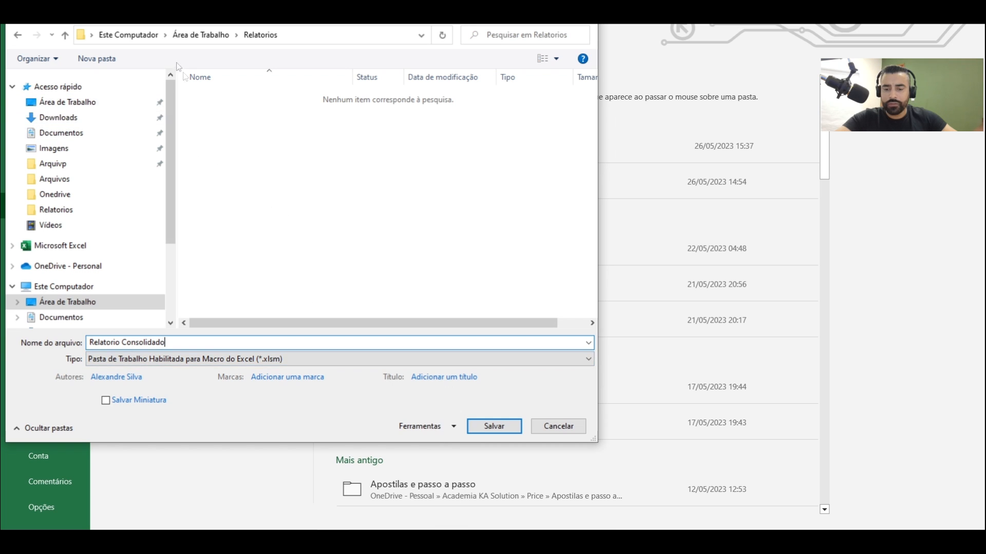
click(494, 426)
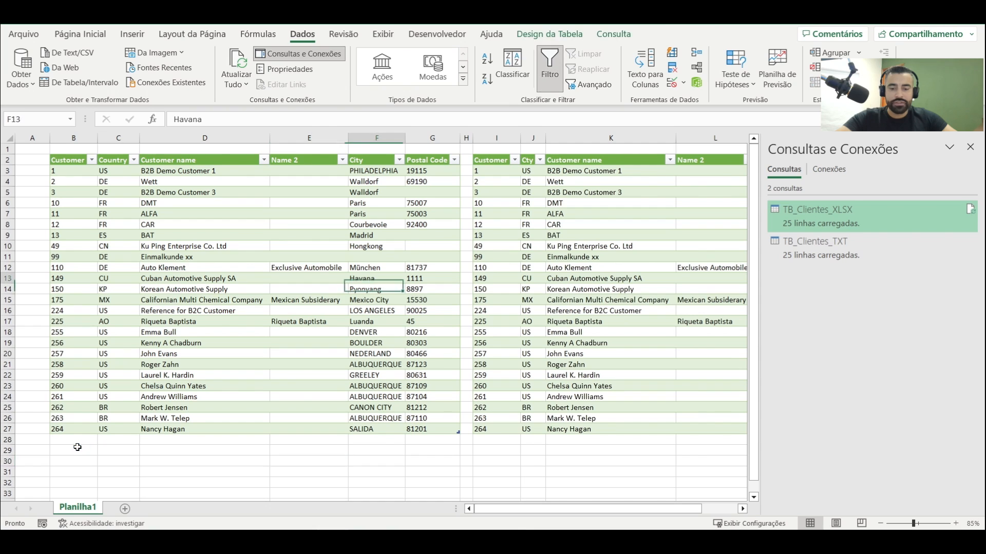
Switch to the Relatorios folder in File Explorer and open Base_Clientes.XLSX
click(114, 442)
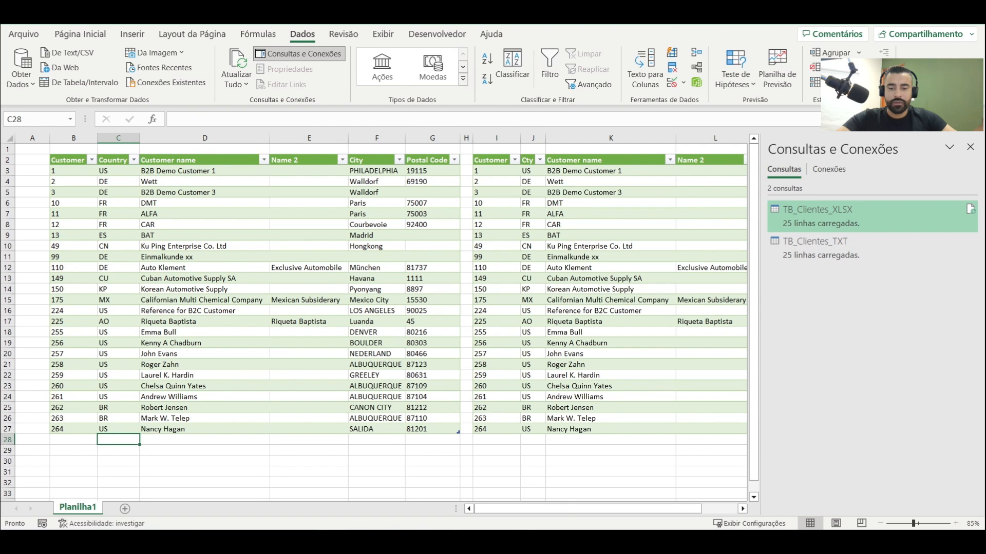
key(alt+Tab)
drag(709, 275, 446, 61)
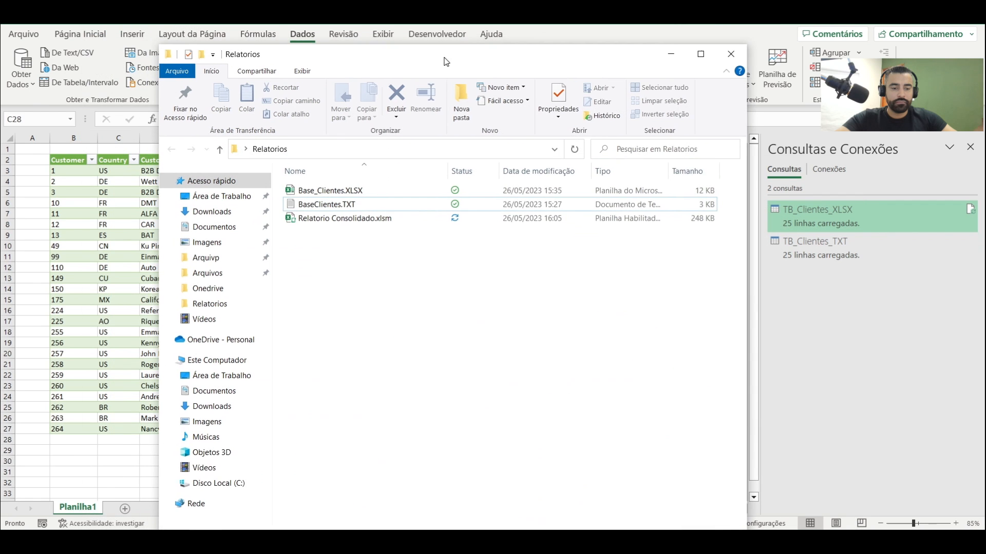
double_click(351, 194)
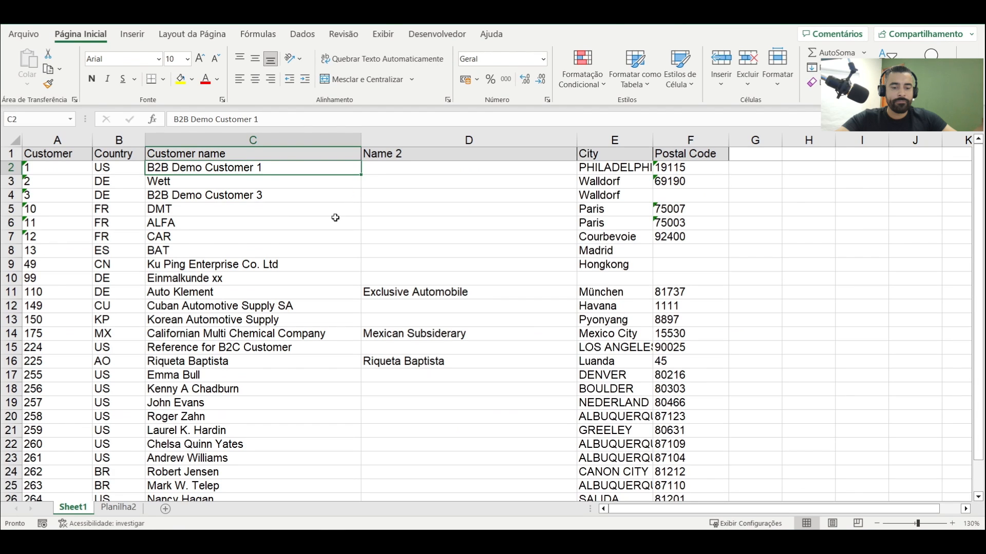
click(335, 218)
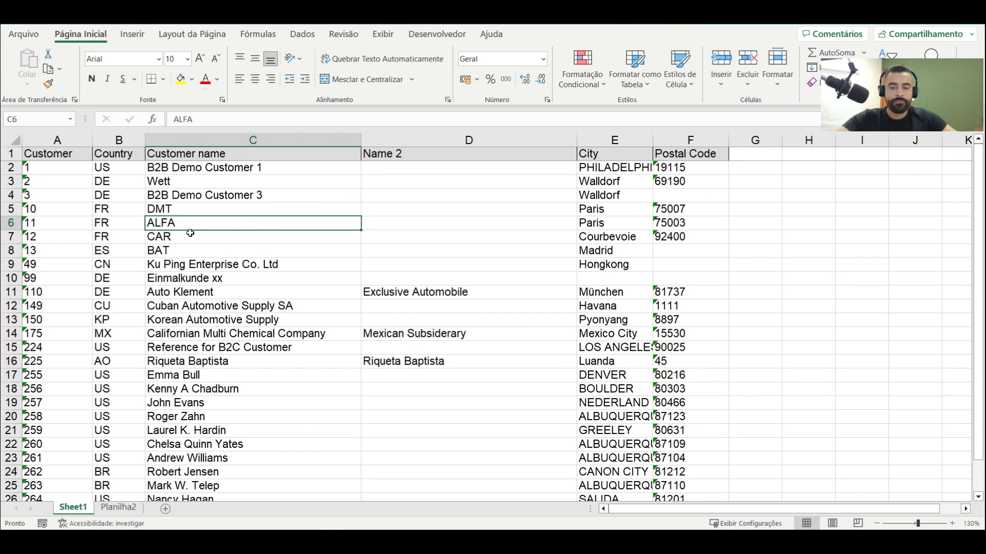
Copy the two customer records in A1:F2 of Planilha2 and paste them below the last record of Sheet1, starting at A27
scroll(190, 233, down, 3)
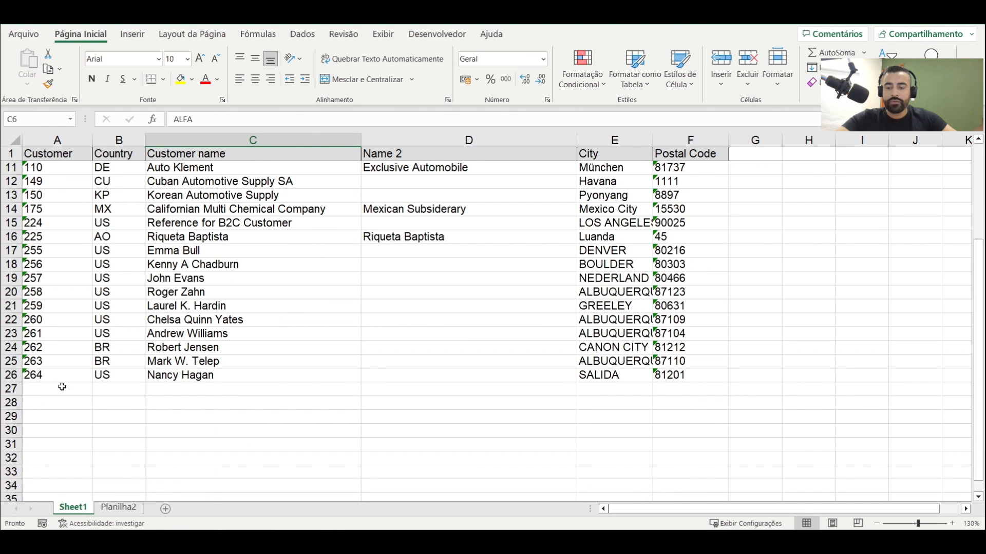
click(61, 386)
click(119, 508)
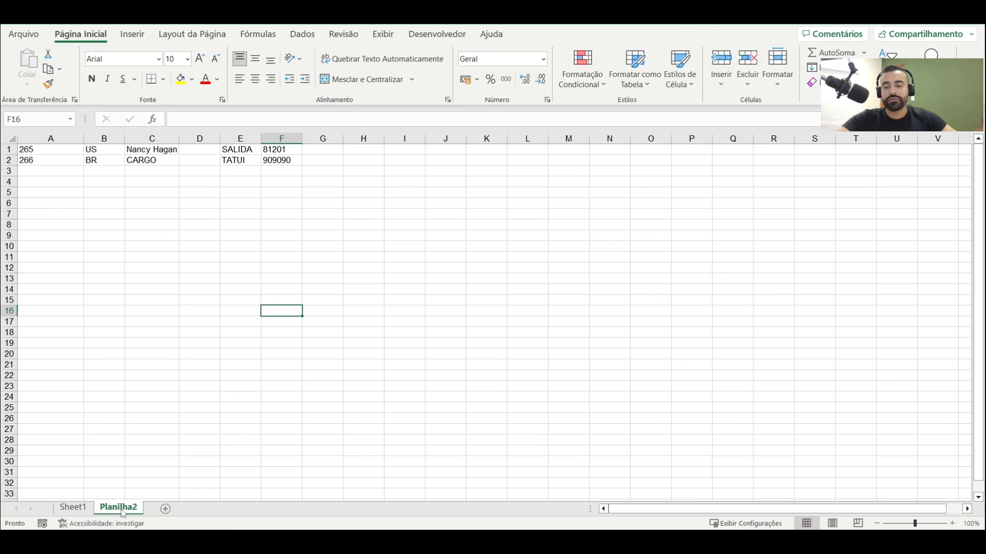
drag(50, 150, 287, 163)
key(ctrl+c)
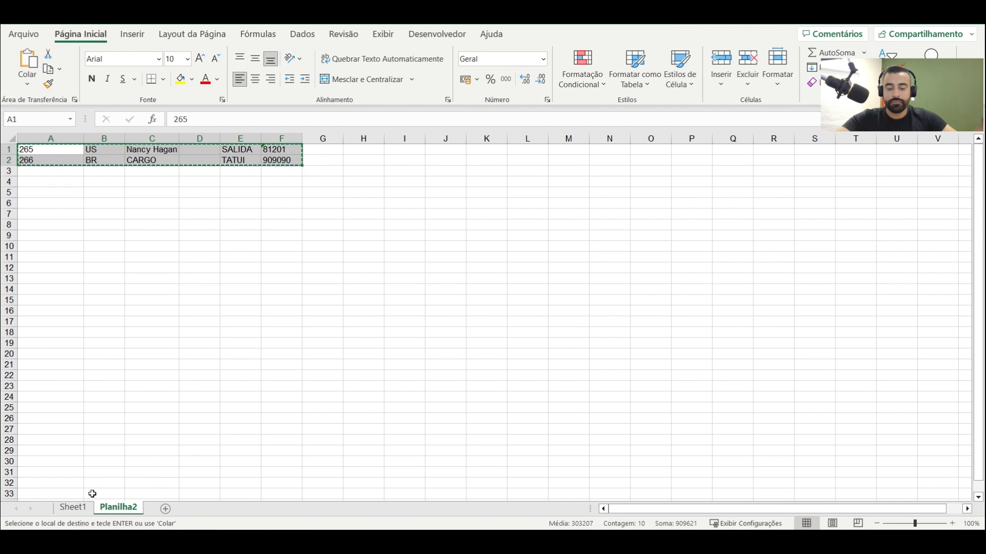
click(73, 508)
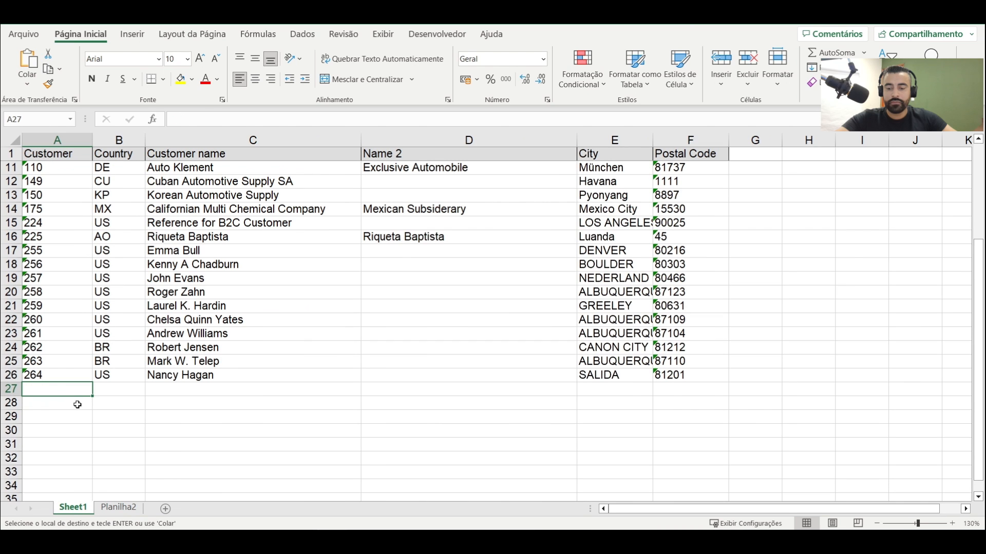
key(ctrl+v)
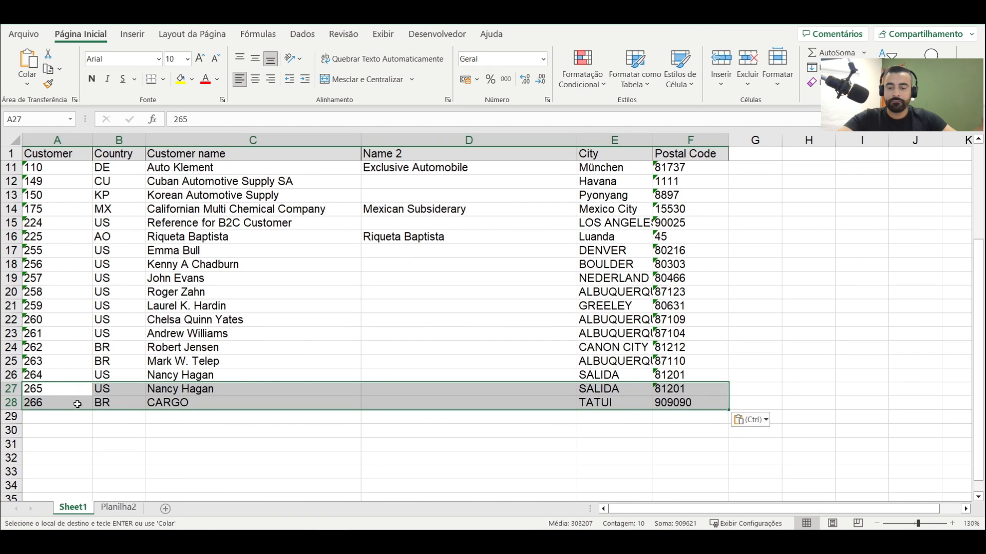
Check the pasted rows 27 and 28 and the start of the Sheet1 list, and end the copy mode
drag(54, 397, 688, 402)
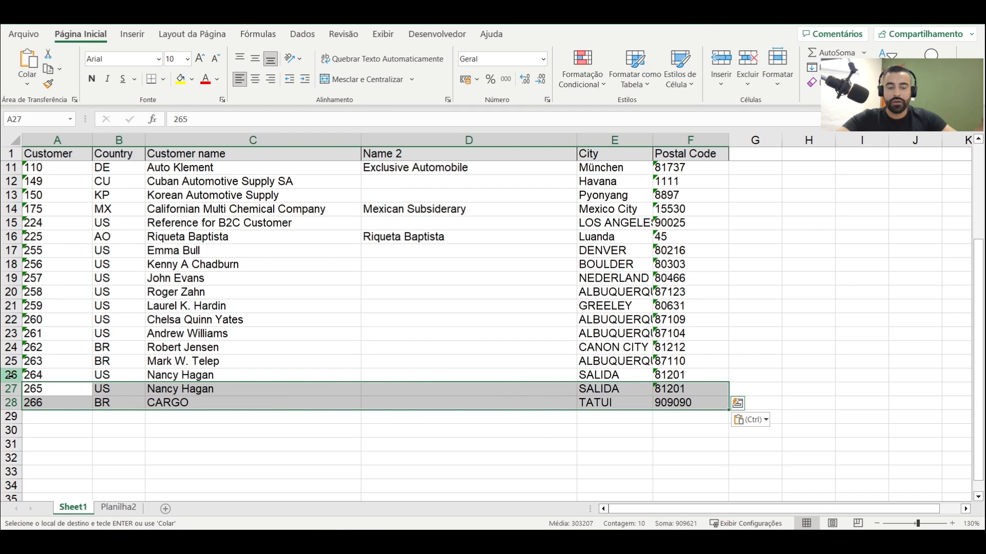
click(36, 403)
scroll(61, 365, up, 4)
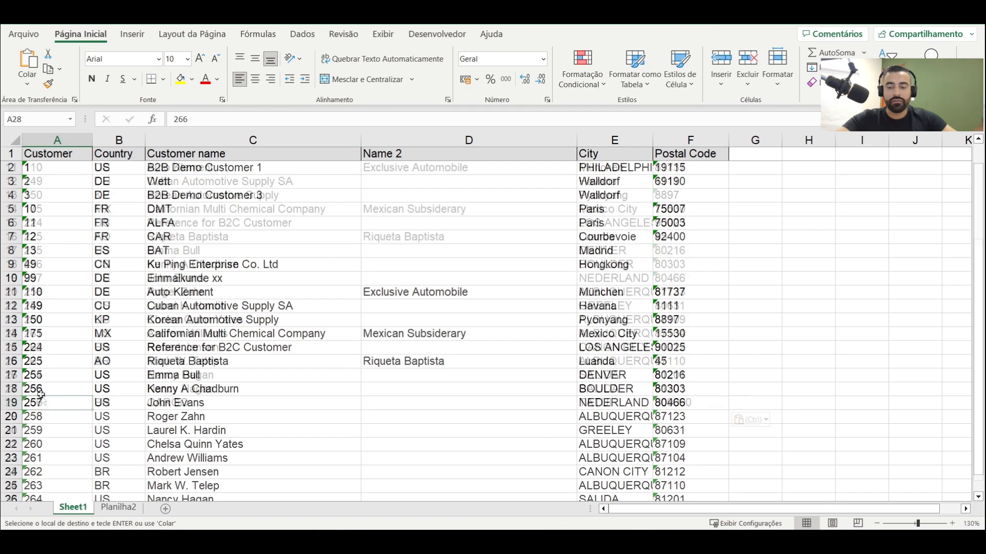
click(68, 174)
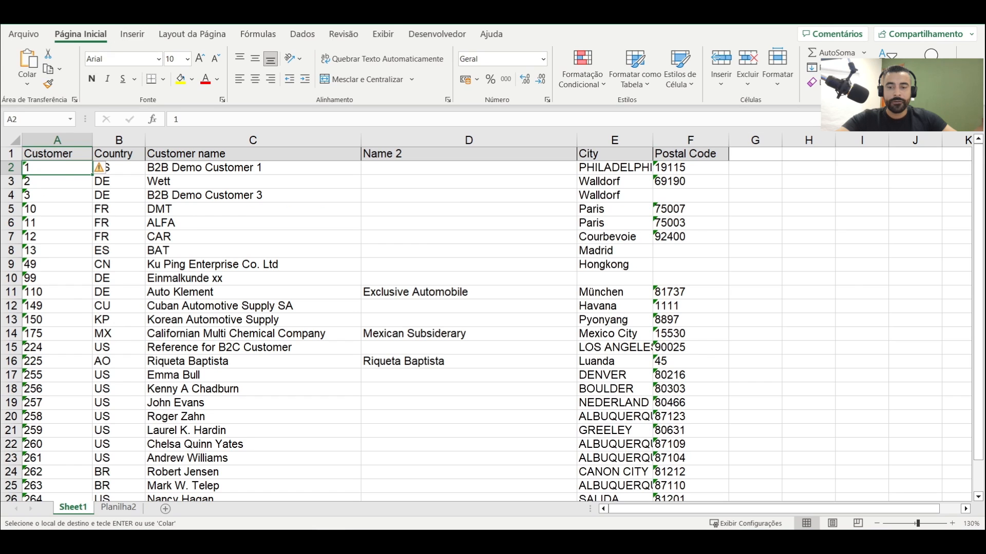
key(Escape)
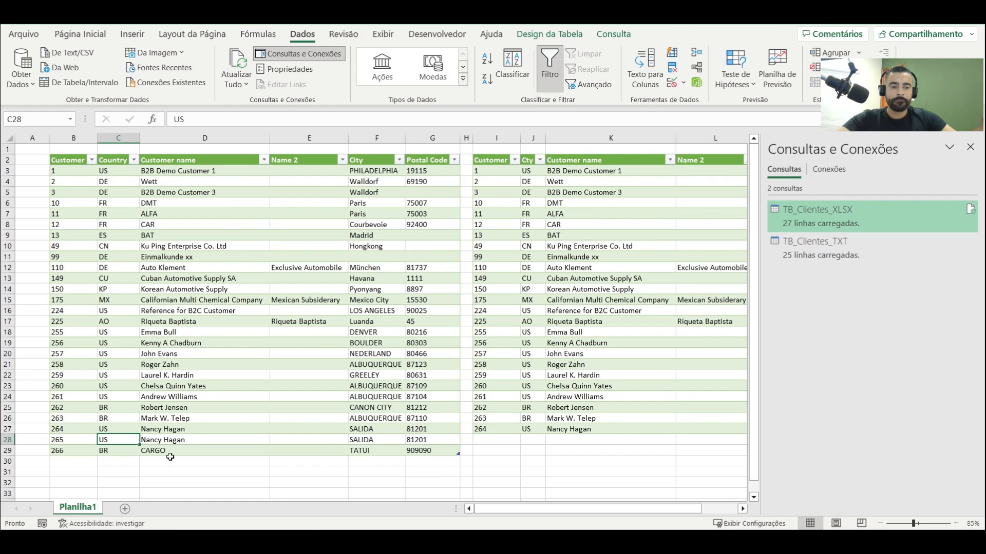
Examine rows 28 and 29 of the TB_Clientes_XLSX table and compare them with the TB_Clientes_TXT records
click(52, 439)
drag(60, 440, 177, 452)
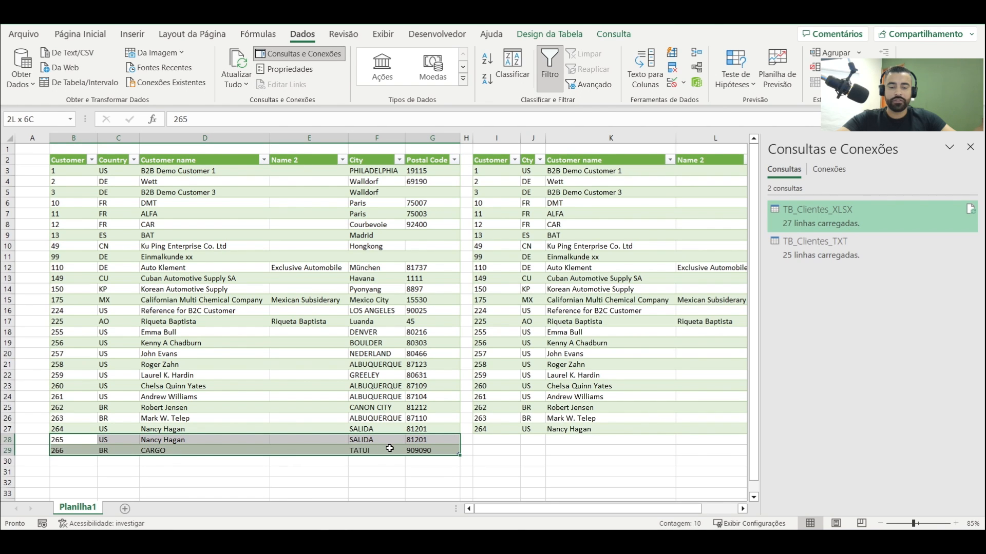
drag(497, 171, 513, 451)
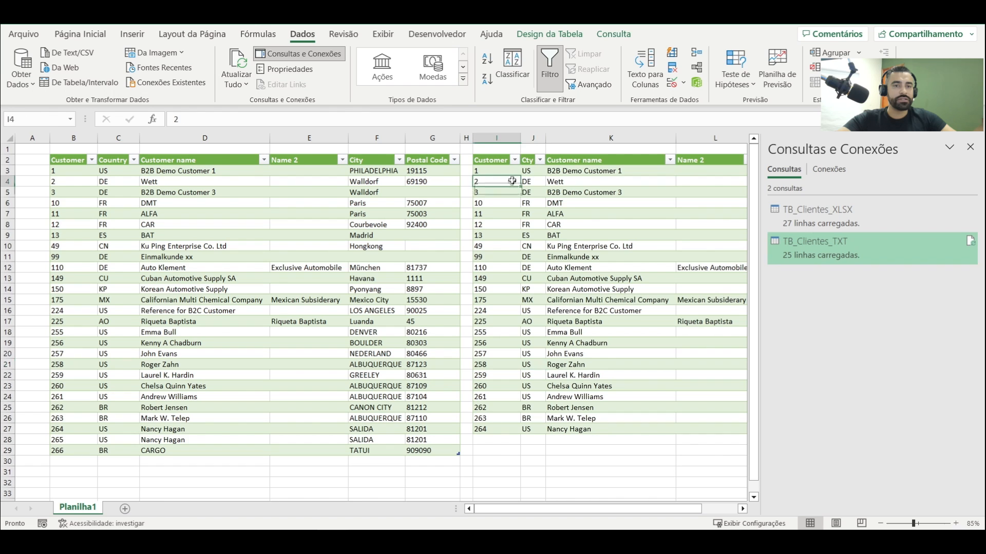
click(501, 150)
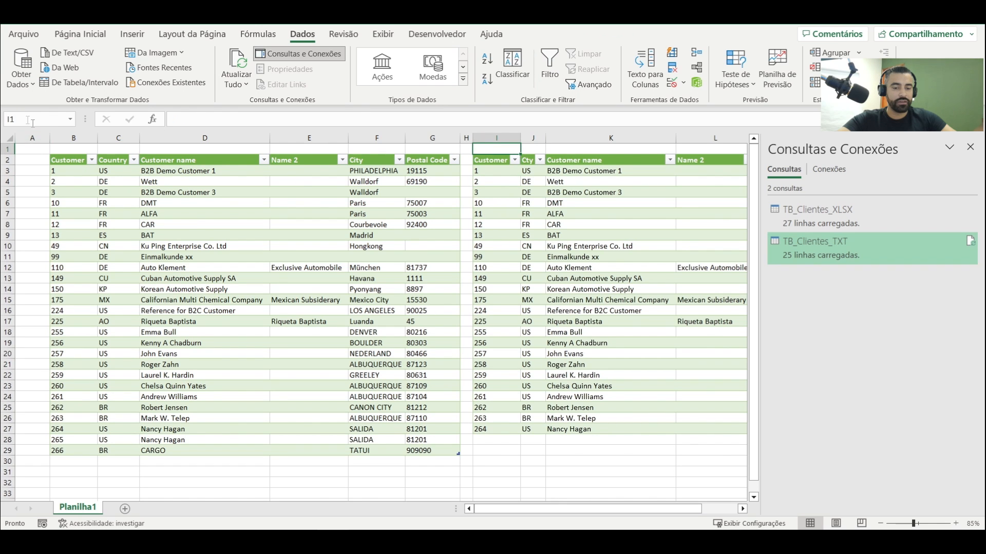
Narrow the empty column A beside the TB_Clientes_XLSX table
drag(50, 138, 19, 139)
click(61, 224)
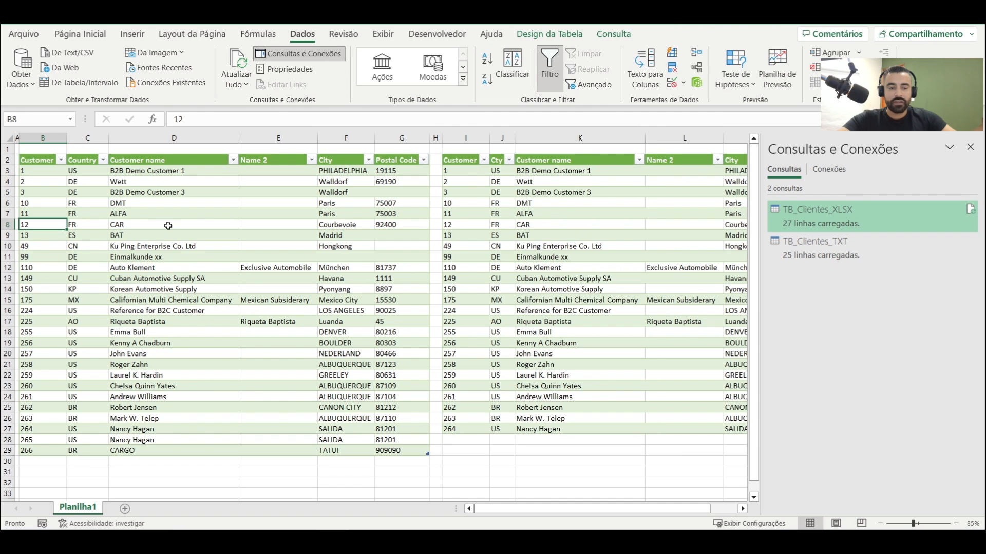
click(279, 310)
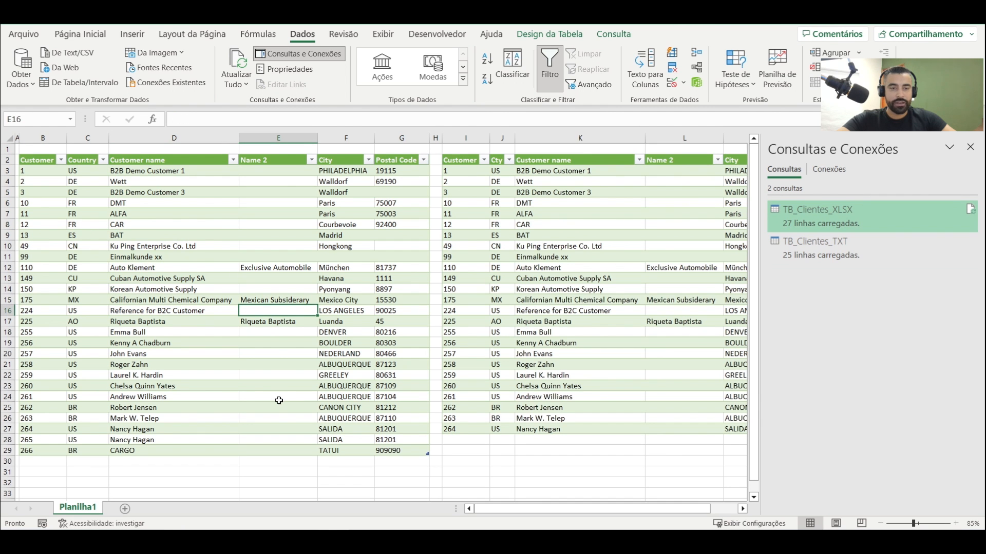